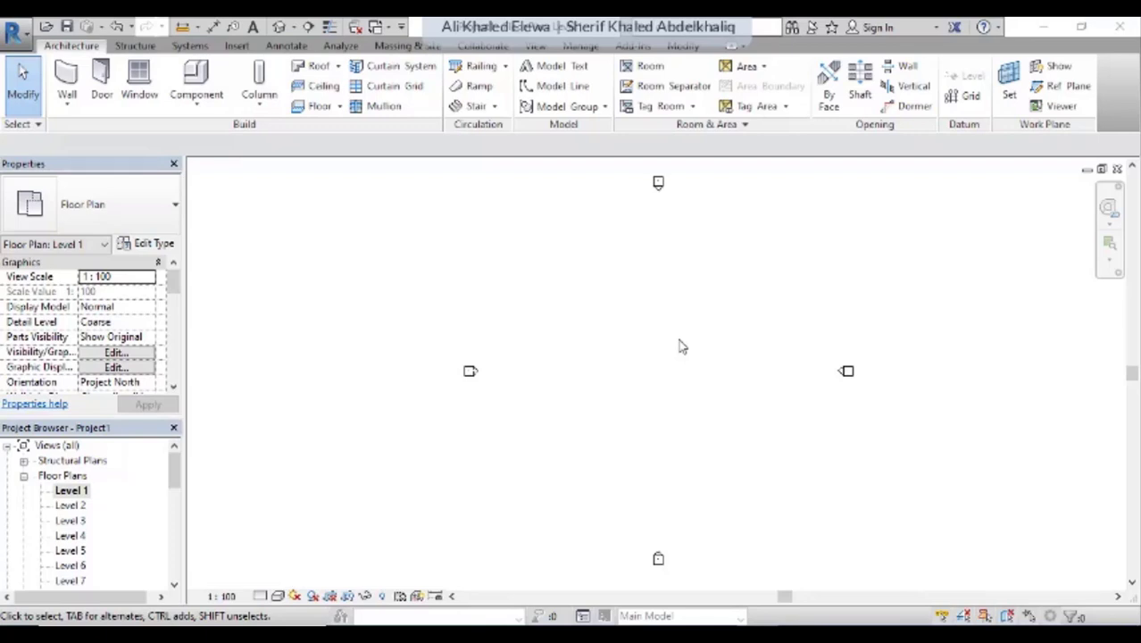
Start the Wall tool (WA) and set the wall type to Basic Wall: Generic - 200mm.
key("w")
key("a")
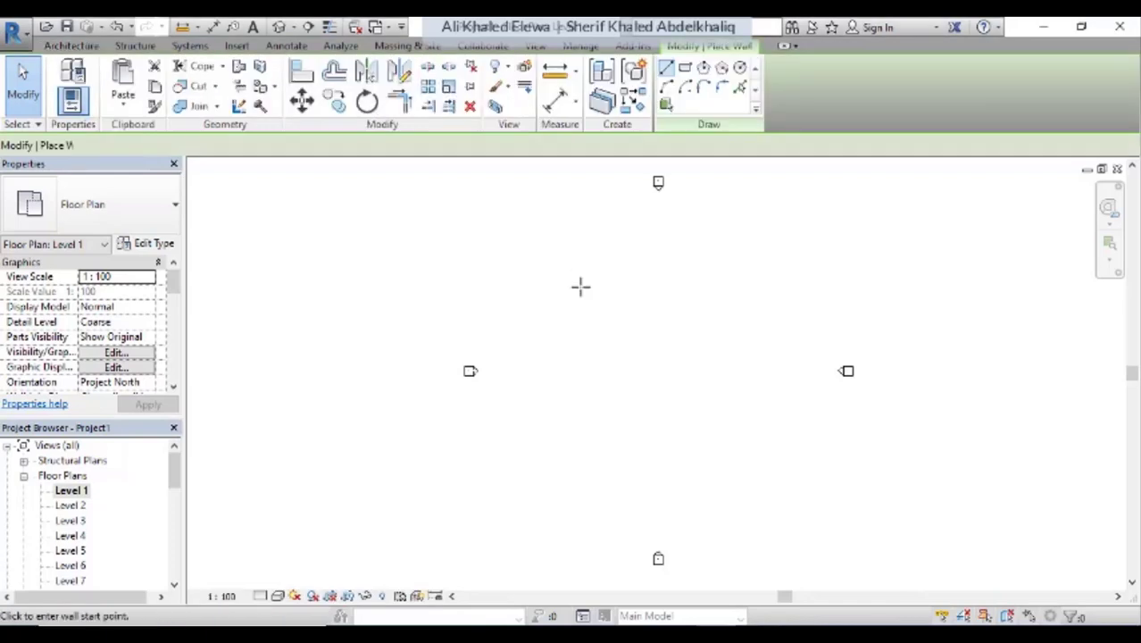
left_click(90, 205)
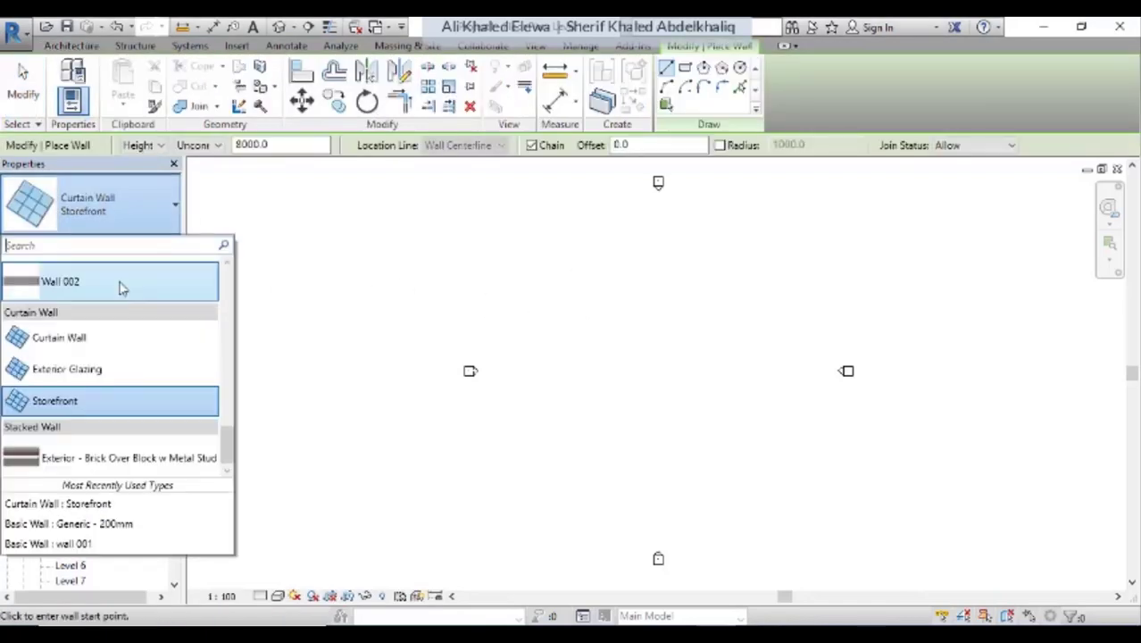
scroll(125, 320, "up", 2)
scroll(125, 319, "up", 3)
scroll(127, 326, "up", 3)
scroll(127, 326, "down", 5)
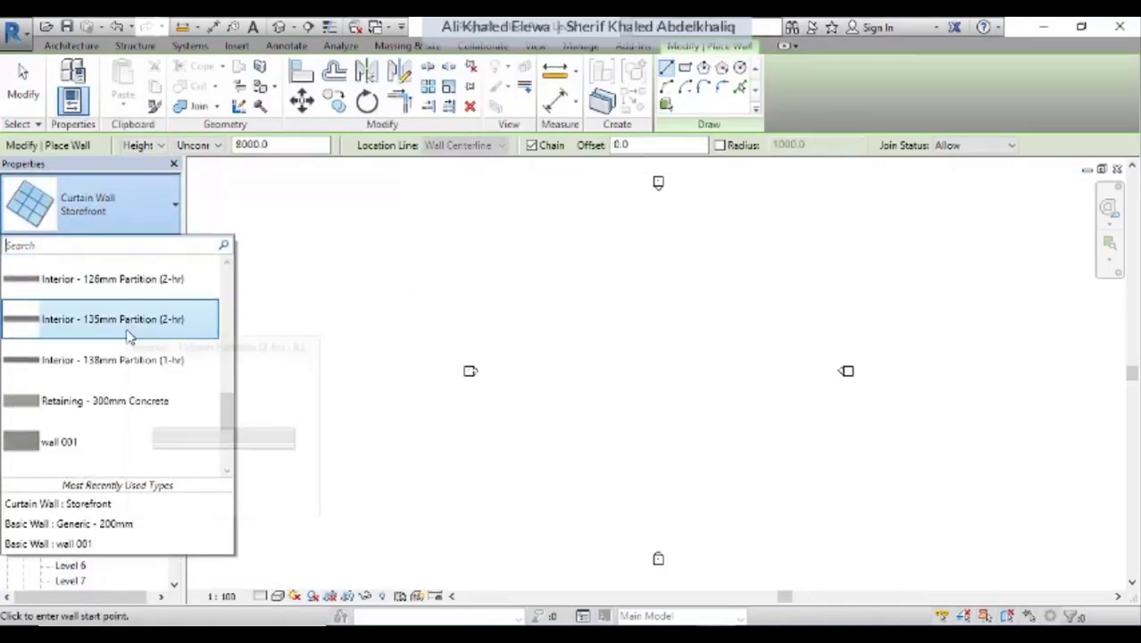
scroll(132, 344, "down", 4)
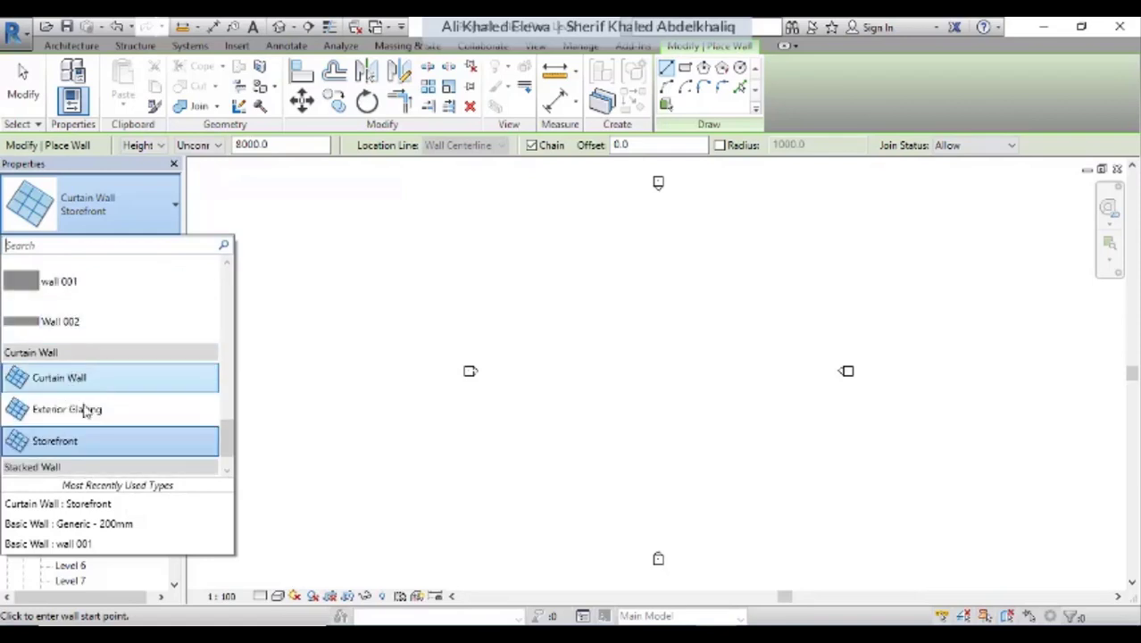
mouse_move(59, 377)
scroll(114, 393, "up", 1)
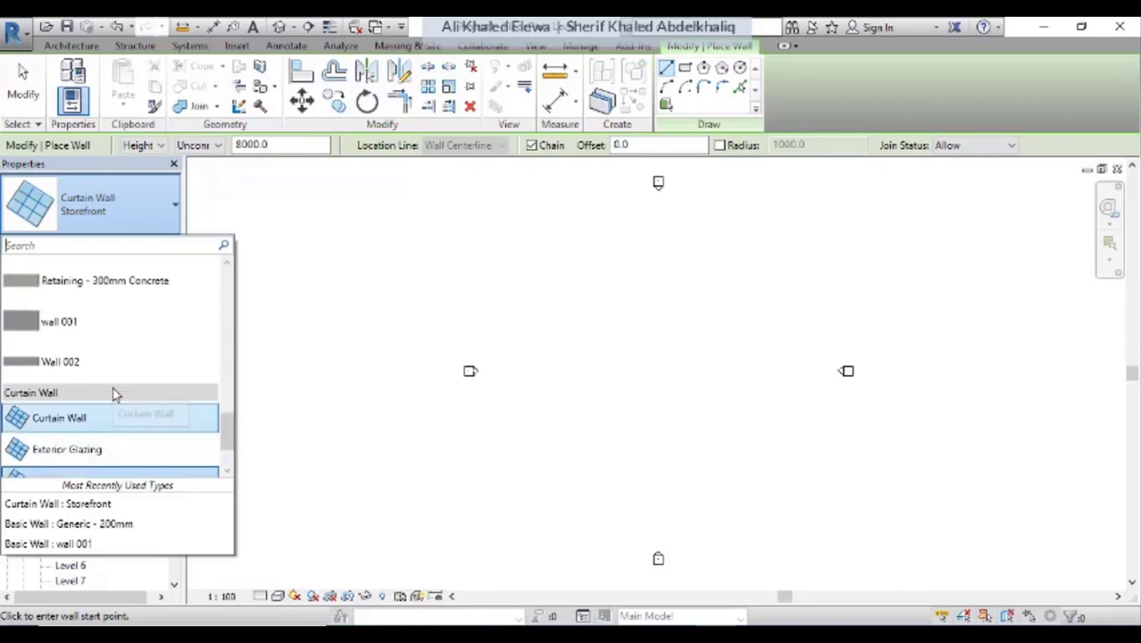
scroll(114, 394, "up", 2)
scroll(114, 393, "up", 3)
scroll(115, 394, "up", 2)
scroll(114, 391, "up", 3)
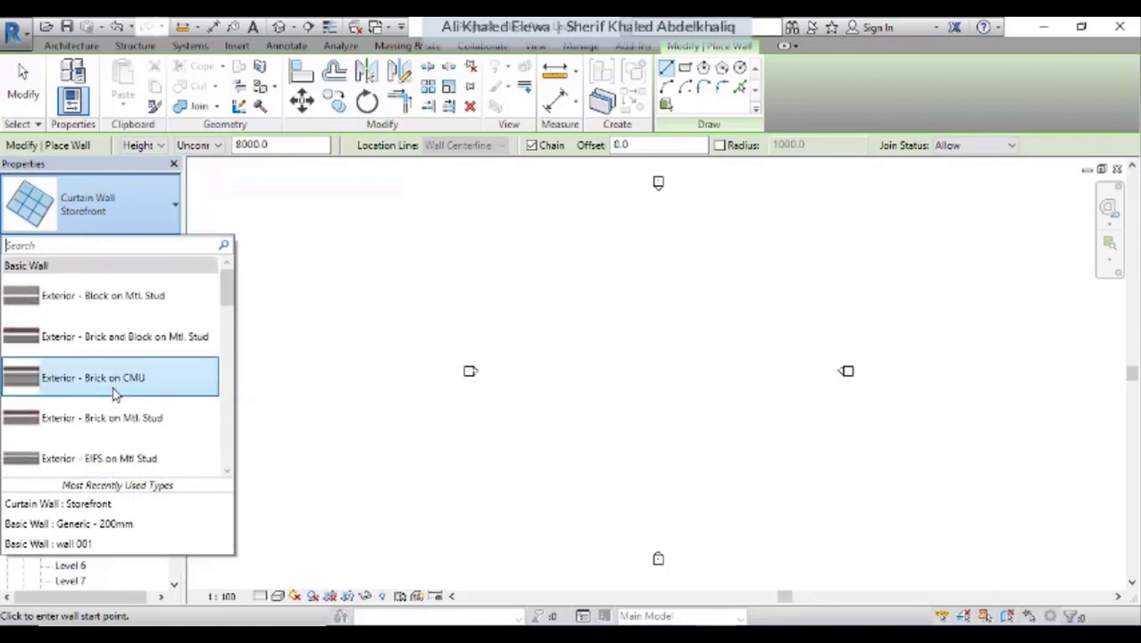
scroll(112, 390, "down", 1)
scroll(112, 368, "up", 1)
scroll(112, 362, "down", 1)
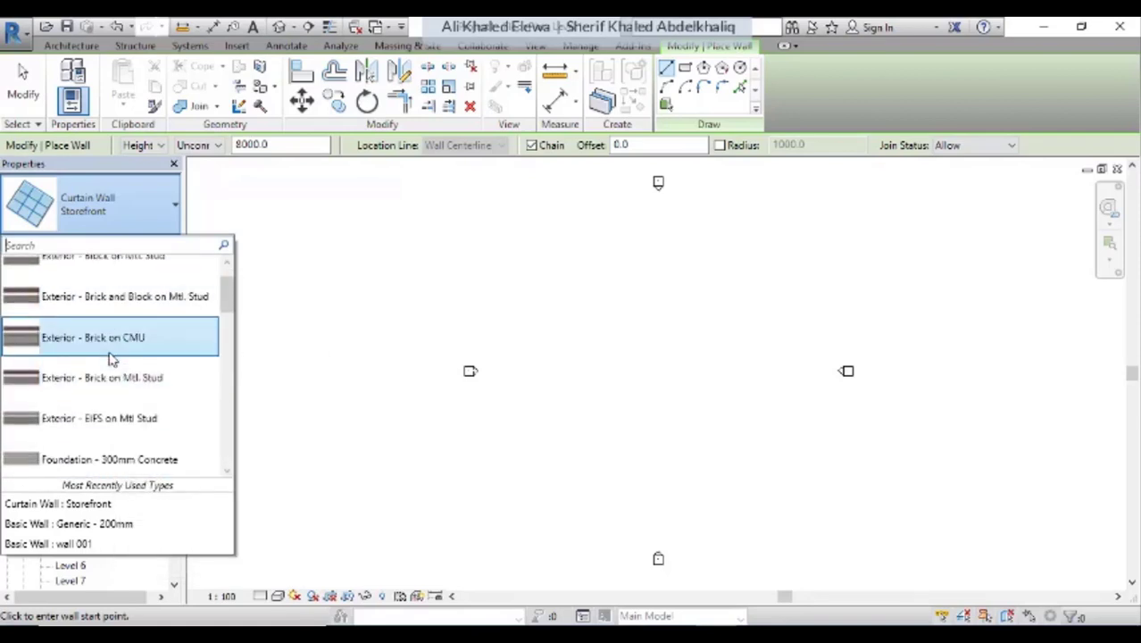
scroll(110, 358, "down", 4)
scroll(117, 357, "down", 2)
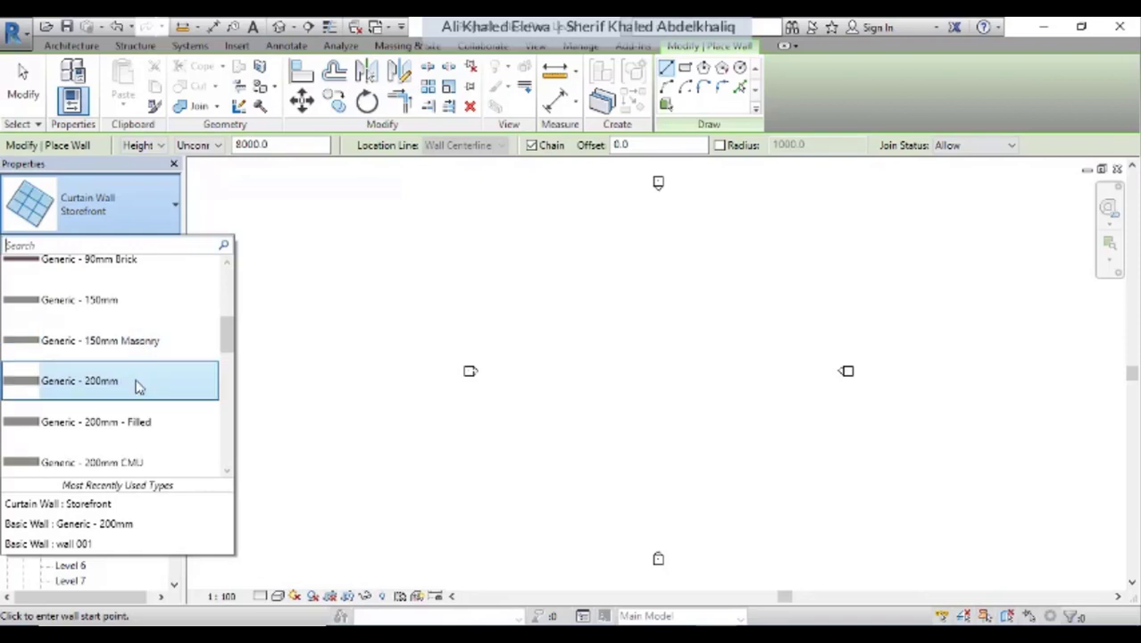
left_click(137, 382)
Draw two parallel horizontal Generic - 200mm walls across the plan.
left_click(555, 340)
left_click(793, 340)
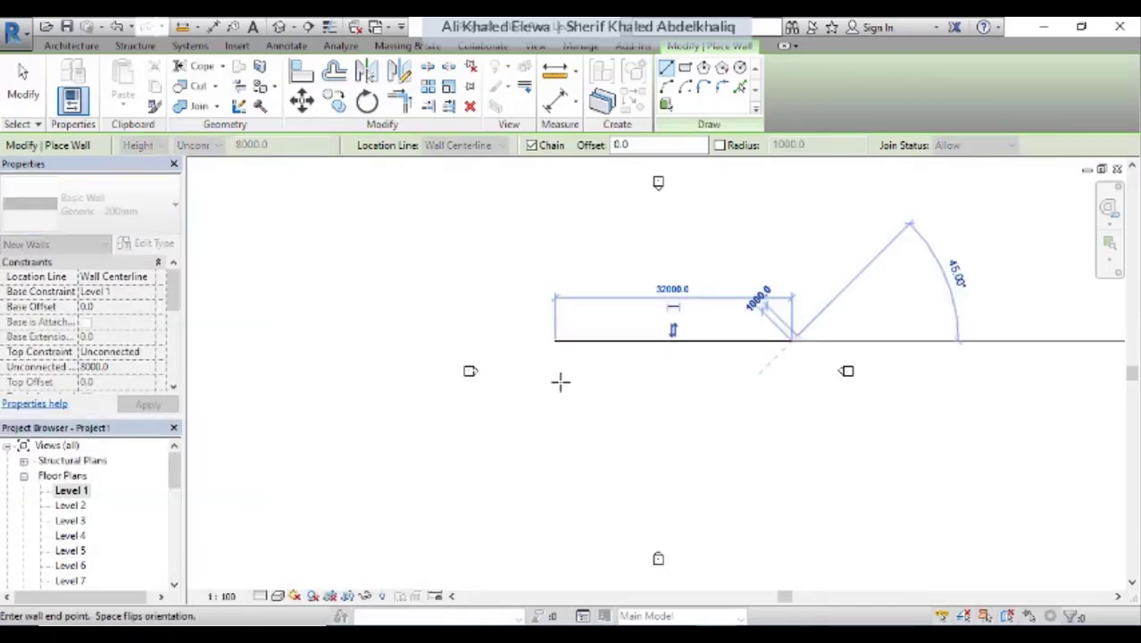
key("Escape")
left_click(556, 390)
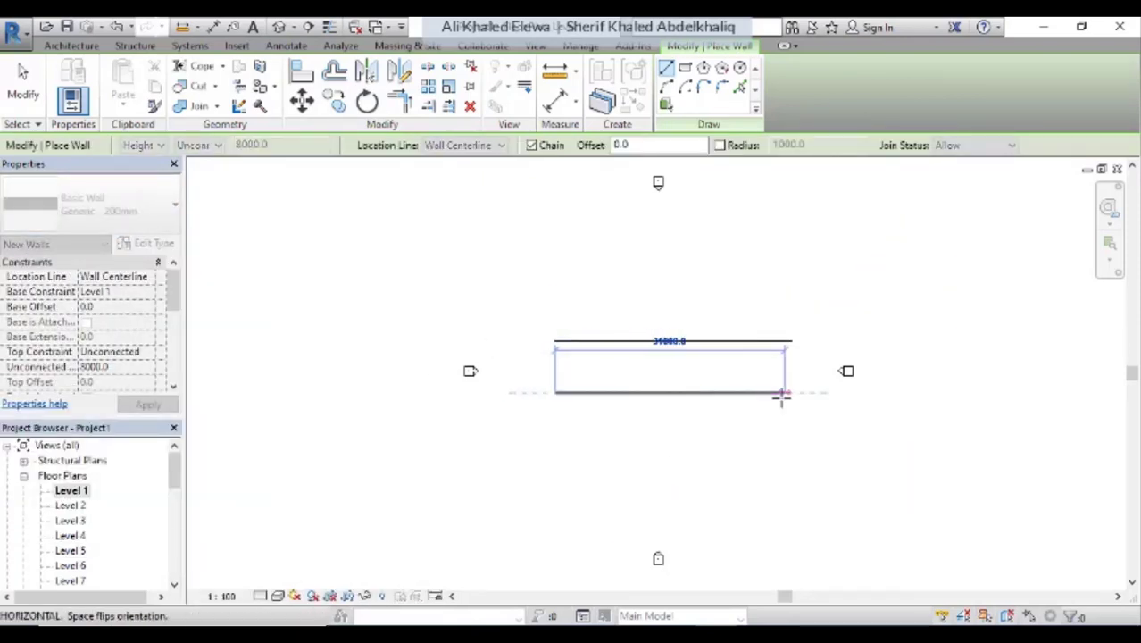
left_click(791, 392)
key("Escape")
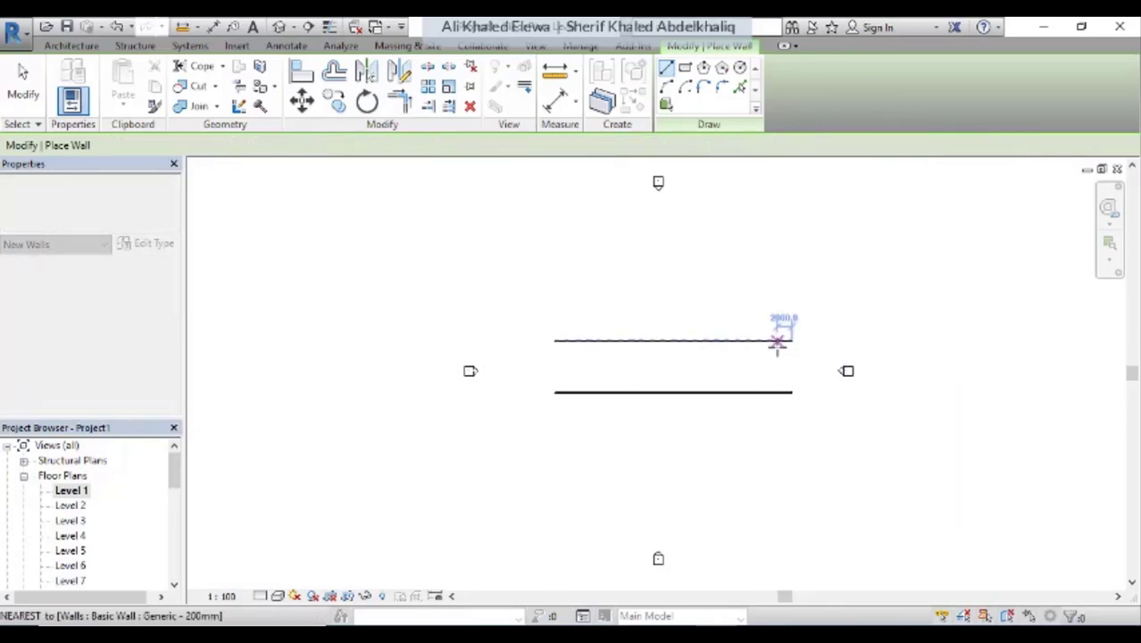
scroll(776, 347, "up", 3)
scroll(716, 374, "down", 1)
key("Escape")
scroll(630, 373, "down", 3)
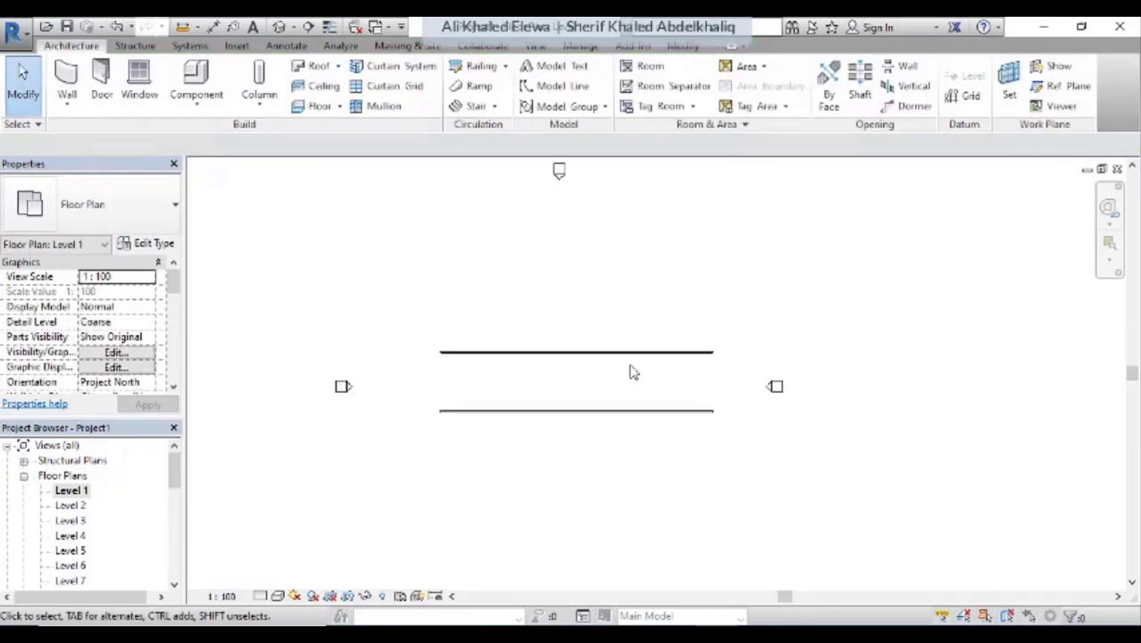
Restart the Wall tool and switch the type to Curtain Wall: Storefront.
key("w")
key("a")
left_click(103, 204)
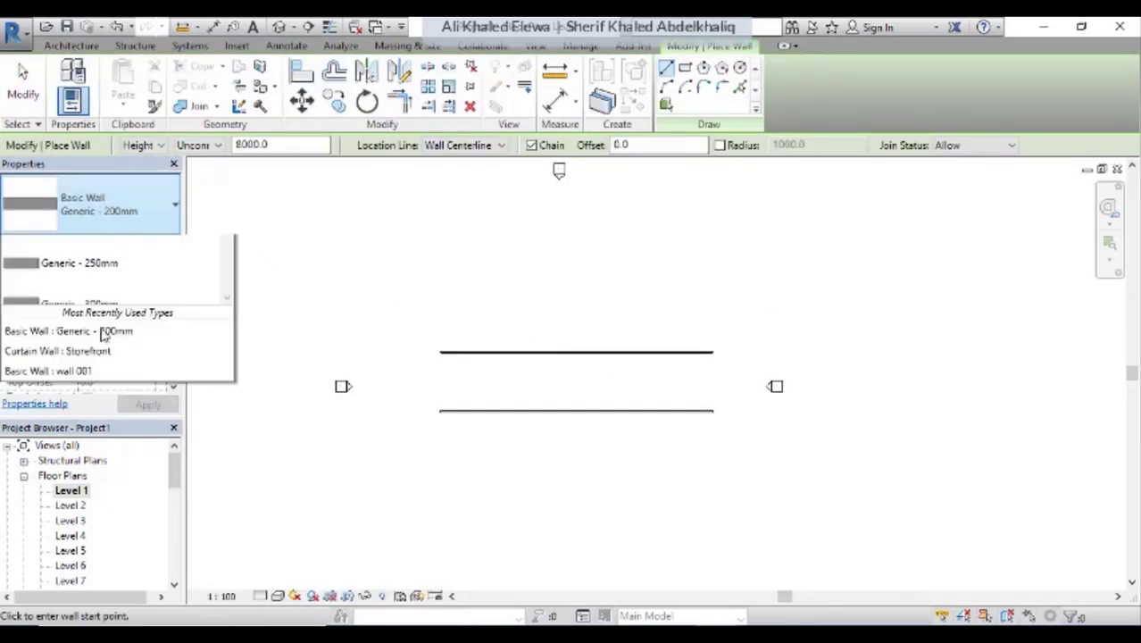
scroll(103, 382, "down", 3)
scroll(103, 382, "down", 3)
scroll(102, 384, "down", 3)
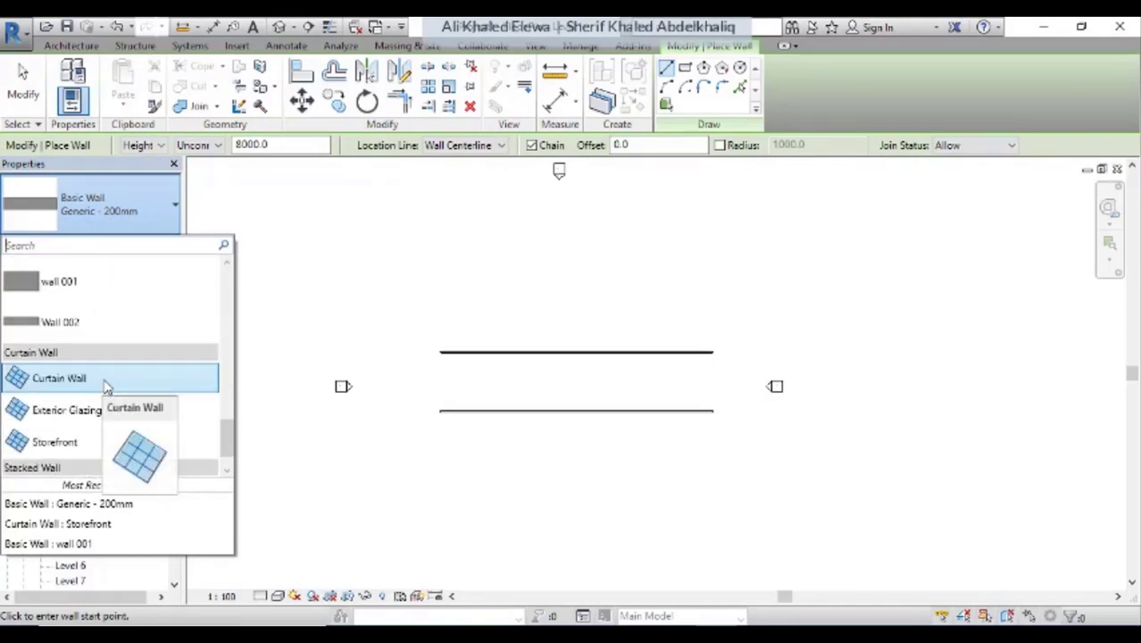
left_click(99, 443)
scroll(575, 372, "up", 2)
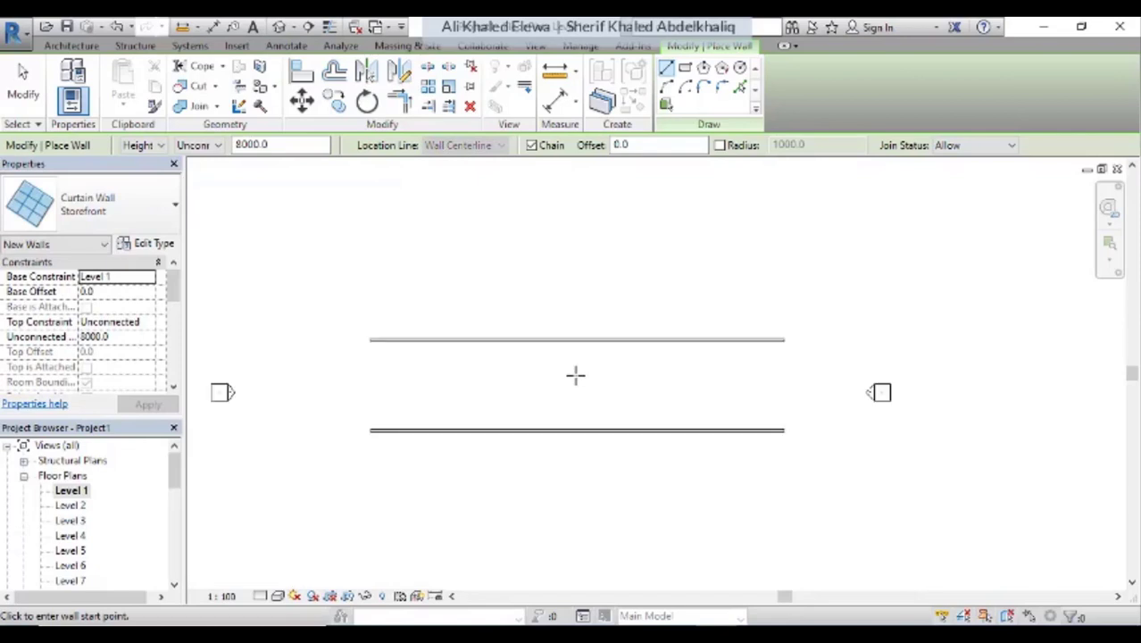
scroll(575, 373, "up", 2)
Draw a 32000 mm Storefront curtain wall above the two generic walls.
left_click(303, 255)
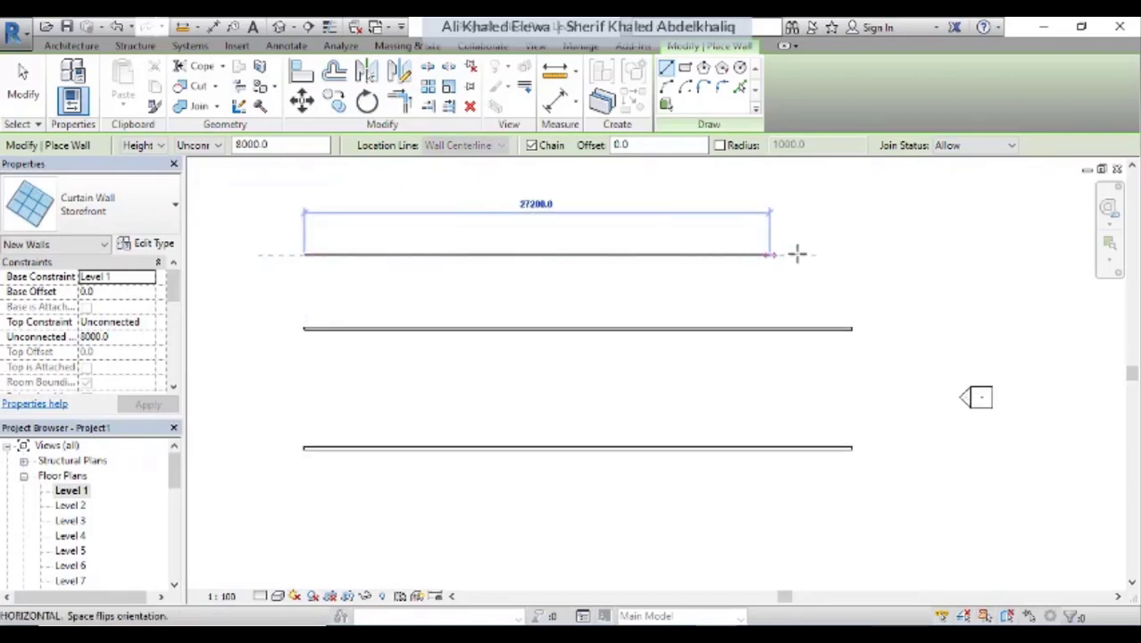
left_click(851, 255)
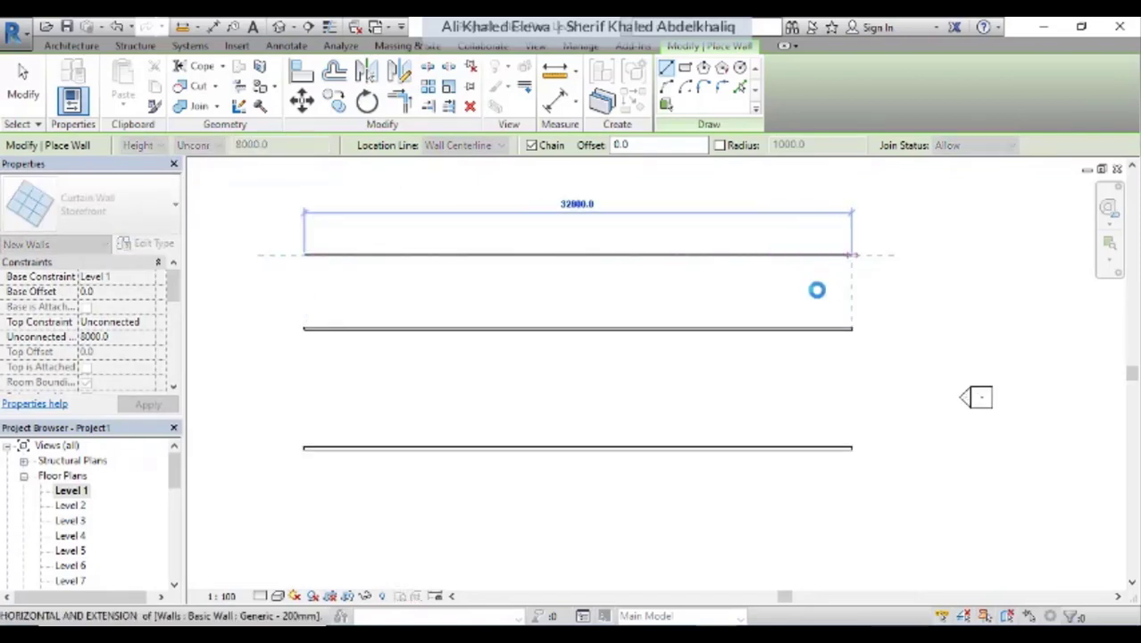
scroll(817, 289, "down", 3)
scroll(817, 289, "down", 2)
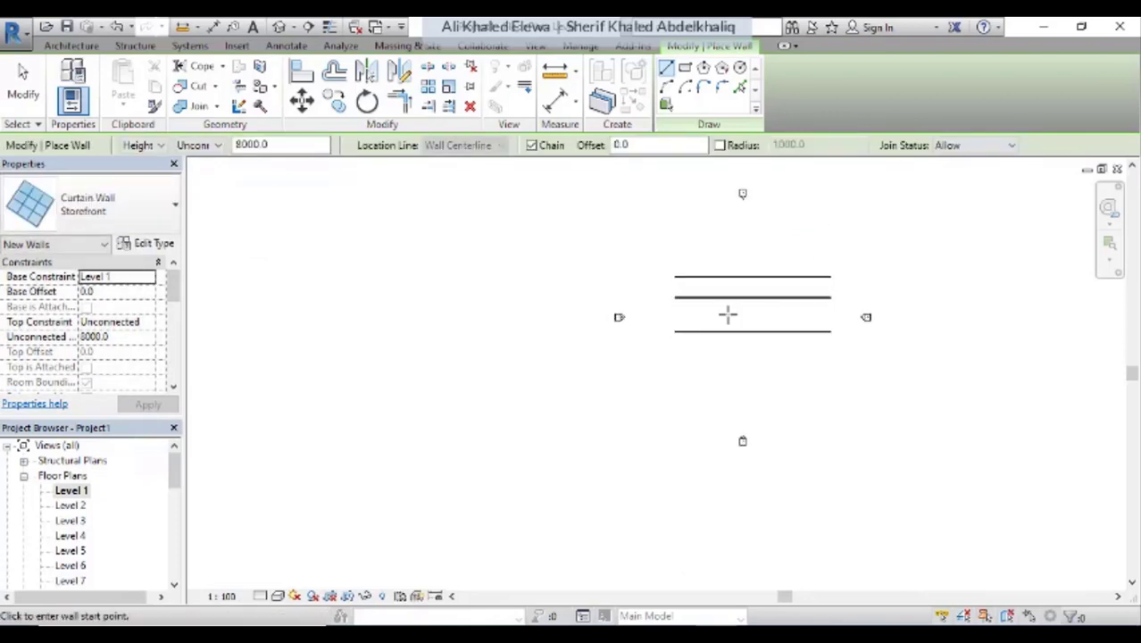
Pan and orbit into a tilted 3D view showing all three walls and the curtain grid.
middle_click_drag(837, 286, 812, 399)
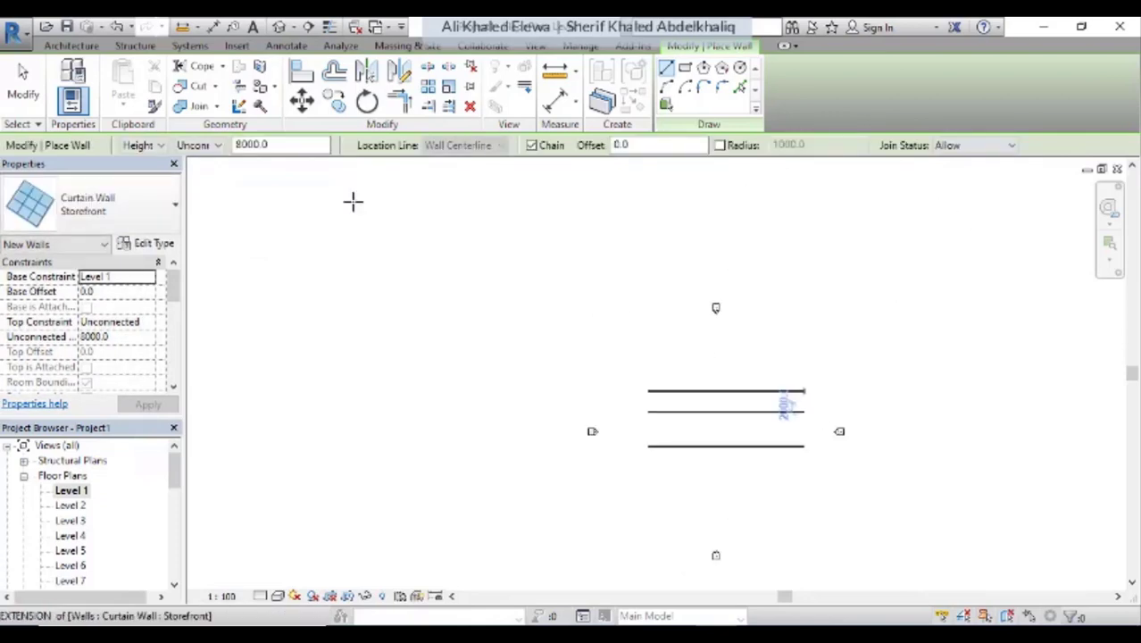
scroll(492, 226, "up", 5)
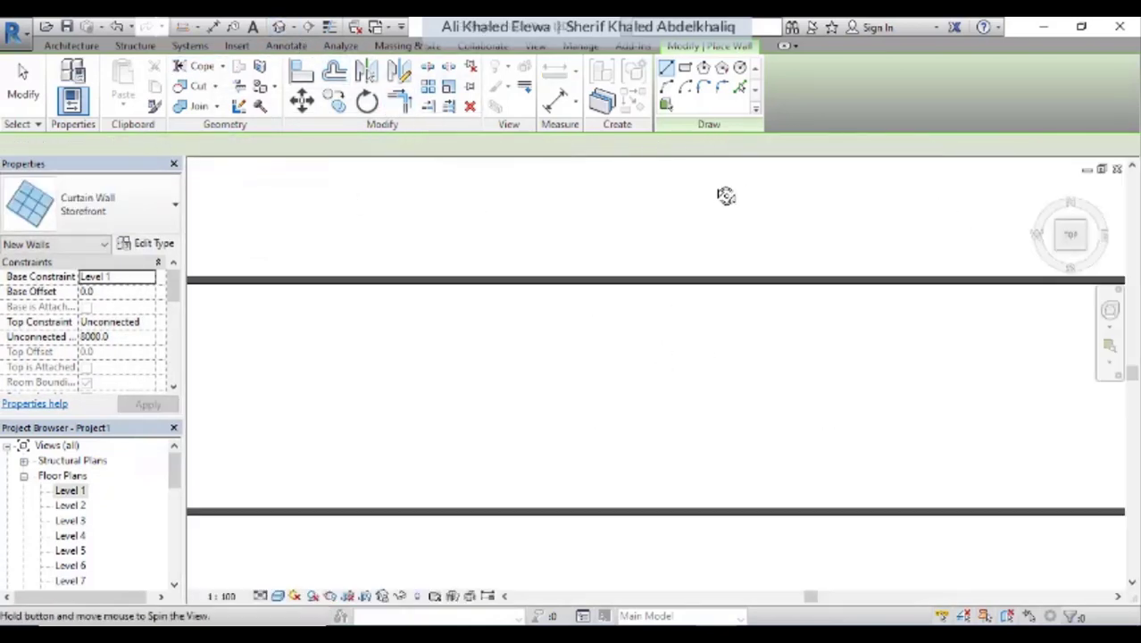
mouse_move(726, 195)
middle_mouse_down("shift")
mouse_move(783, 334)
mouse_move(997, 318)
middle_mouse_up("shift")
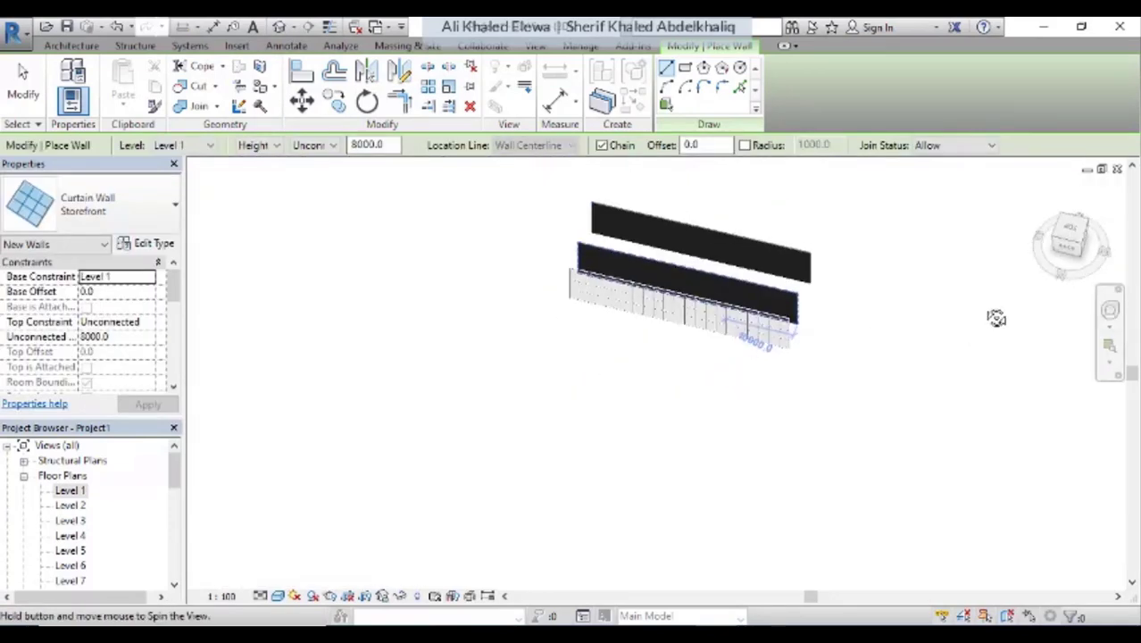
scroll(726, 324, "up", 3)
middle_click_drag(726, 324, 667, 333, "shift")
scroll(616, 354, "up", 3)
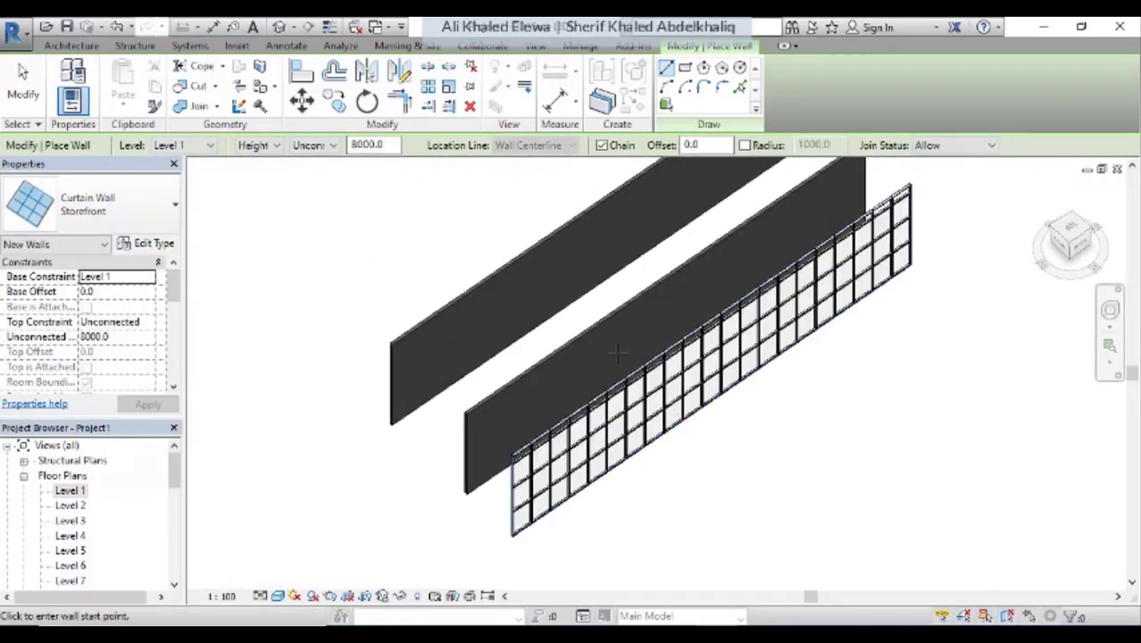
scroll(617, 354, "down", 3)
scroll(617, 354, "down", 2)
Delete the back generic wall next to the curtain wall.
left_click(623, 306)
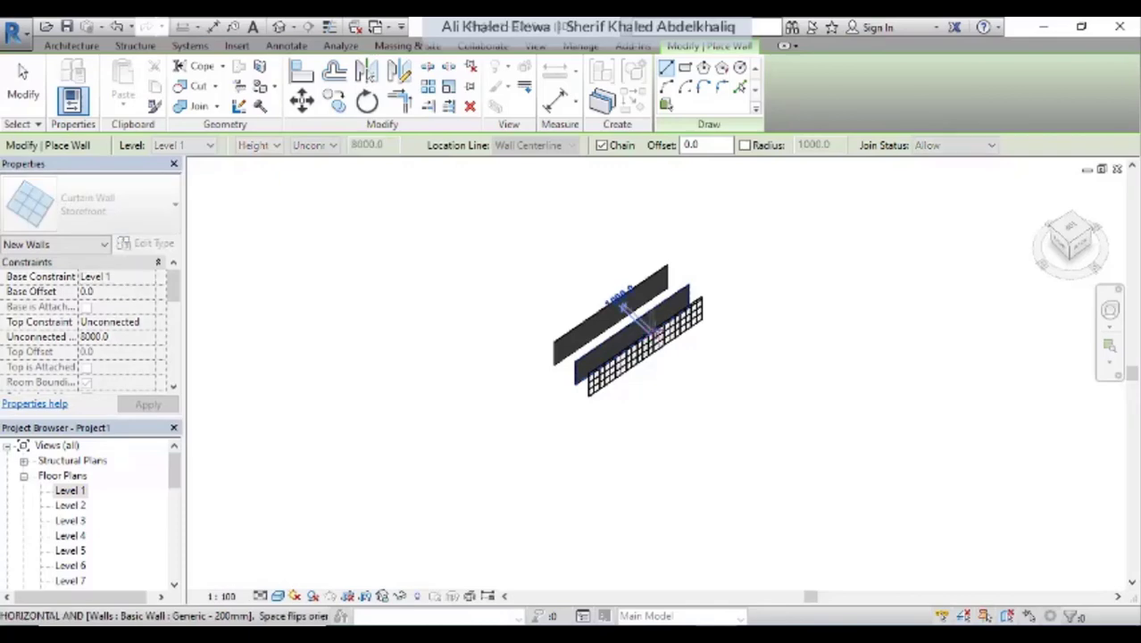
key("Escape")
key("Escape")
left_click(645, 308)
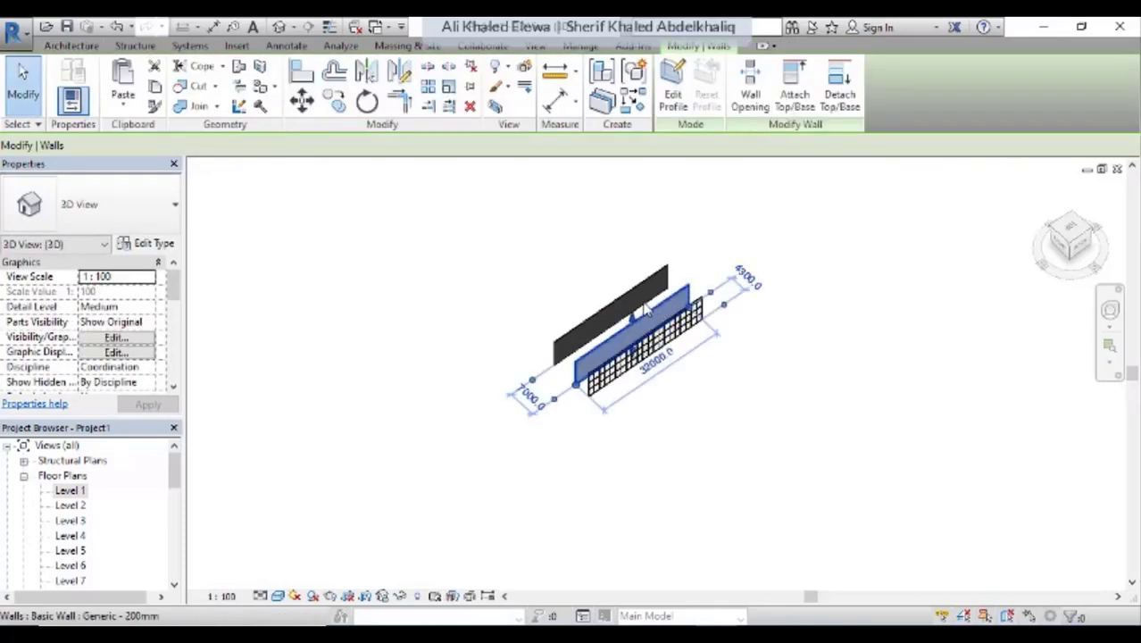
left_click(661, 279, "ctrl")
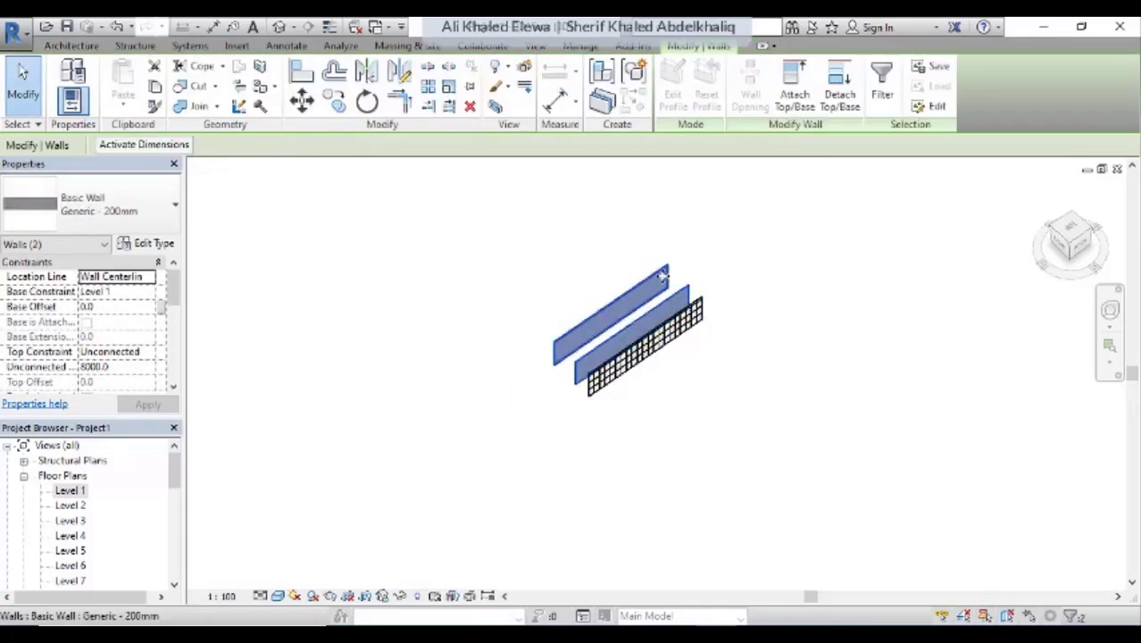
key("Escape")
left_click(663, 278)
key("Delete")
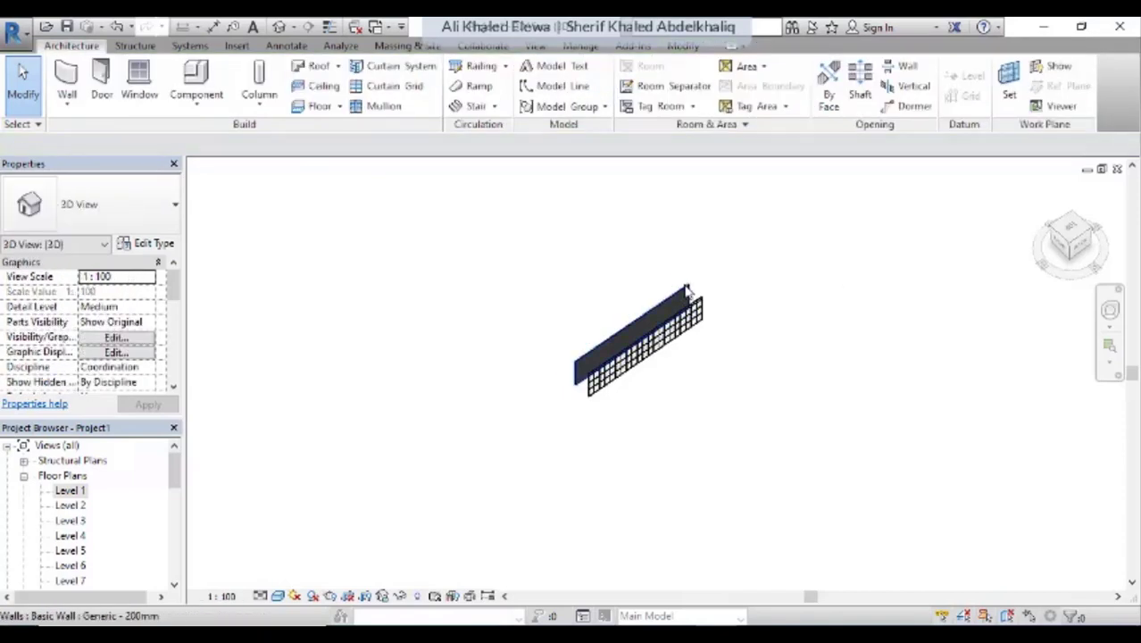
Move the remaining generic wall down-left, well away from the Storefront curtain wall.
left_click(685, 291)
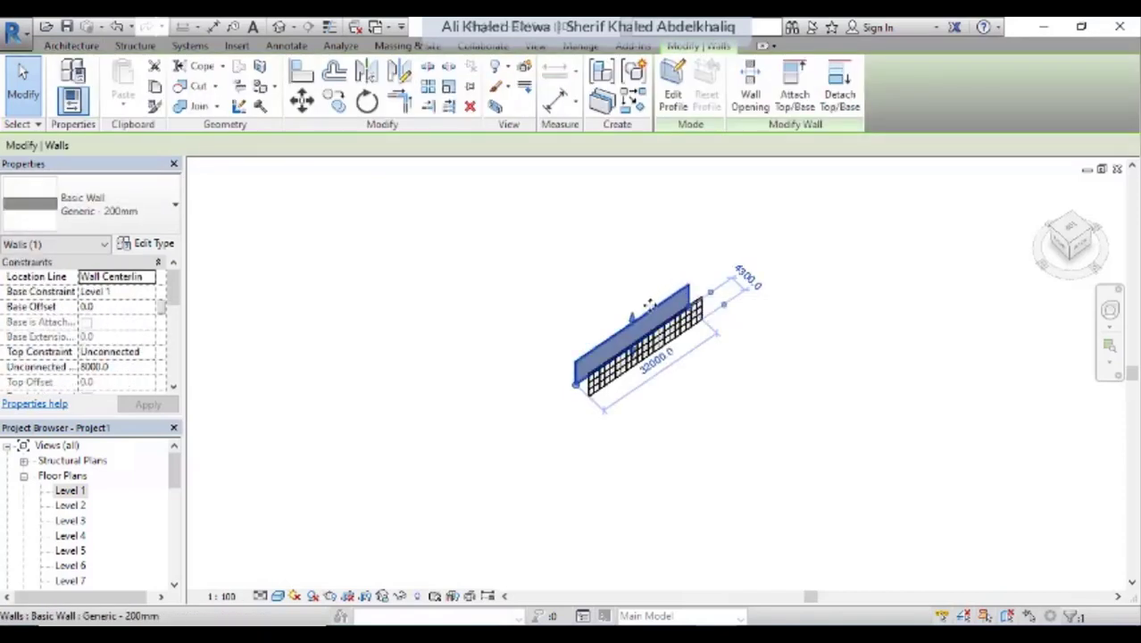
mouse_move(650, 304)
left_mouse_down()
mouse_move(546, 402)
mouse_move(558, 416)
left_mouse_up()
mouse_move(591, 419)
middle_mouse_down("shift")
mouse_move(558, 469)
mouse_move(558, 428)
mouse_move(483, 347)
mouse_move(502, 298)
mouse_move(555, 396)
mouse_move(488, 395)
mouse_move(583, 435)
mouse_move(603, 458)
middle_mouse_up("shift")
scroll(487, 291, "up", 2)
scroll(492, 287, "up", 1)
scroll(489, 395, "down", 2)
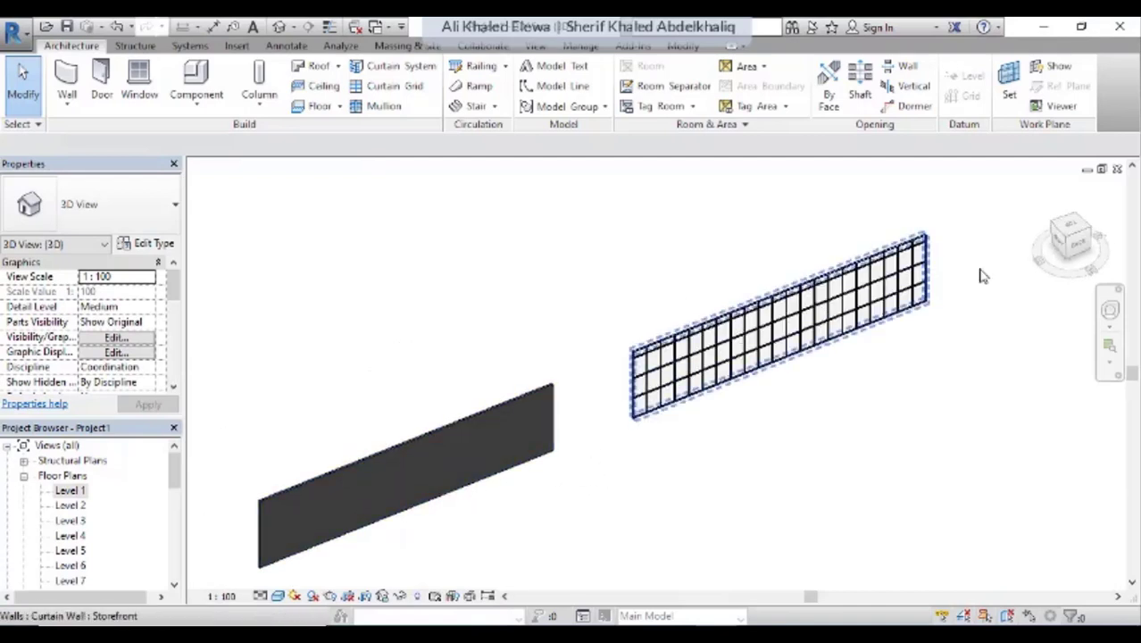
Draw an 18400 mm Storefront curtain wall along the generic wall, starting 5700 from its end.
left_click(1071, 231)
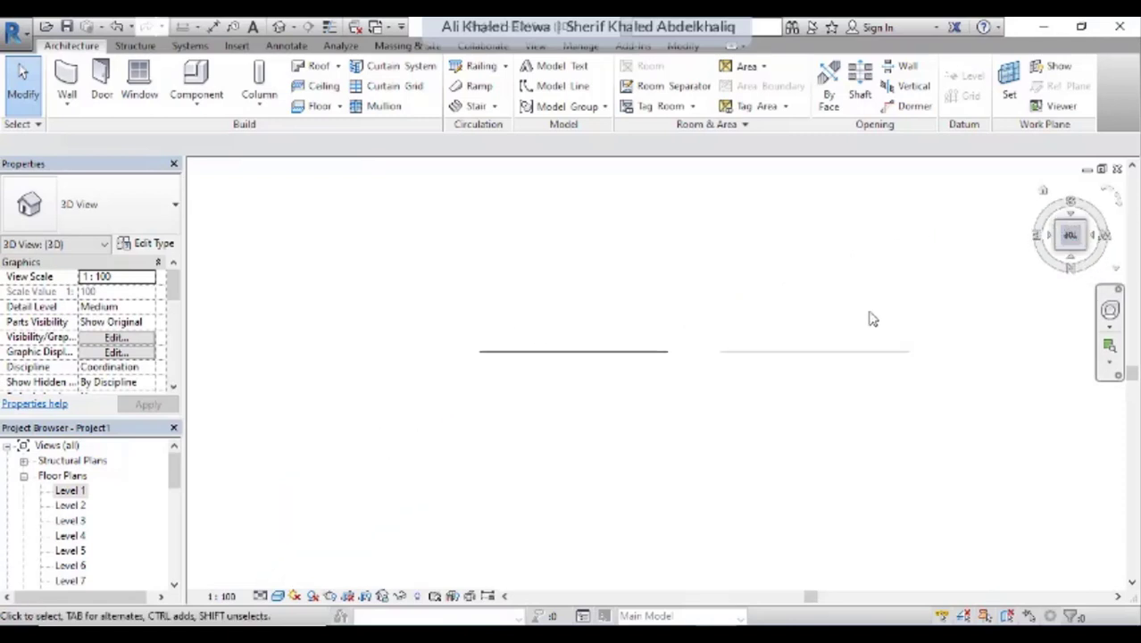
key("w")
key("a")
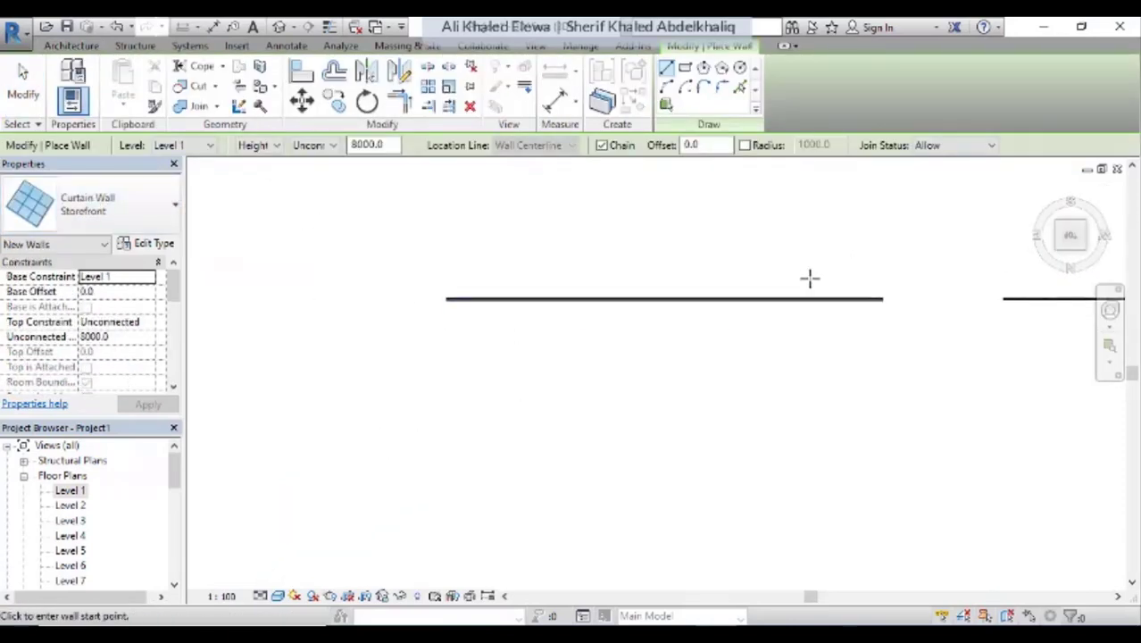
scroll(754, 296, "up", 3)
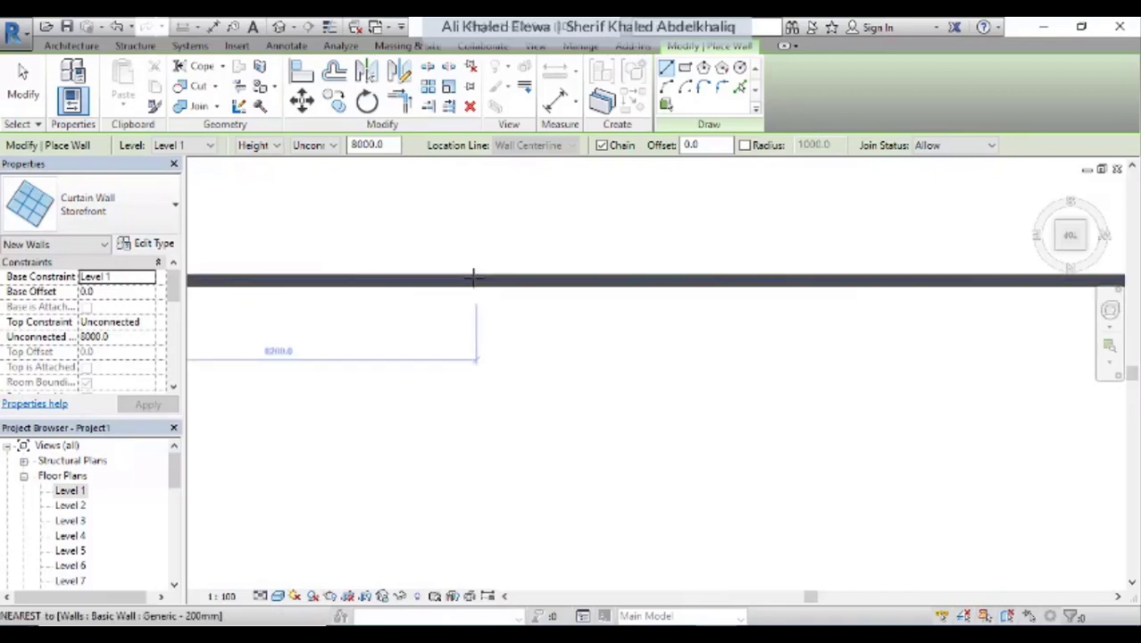
left_click(441, 284)
scroll(442, 284, "down", 3)
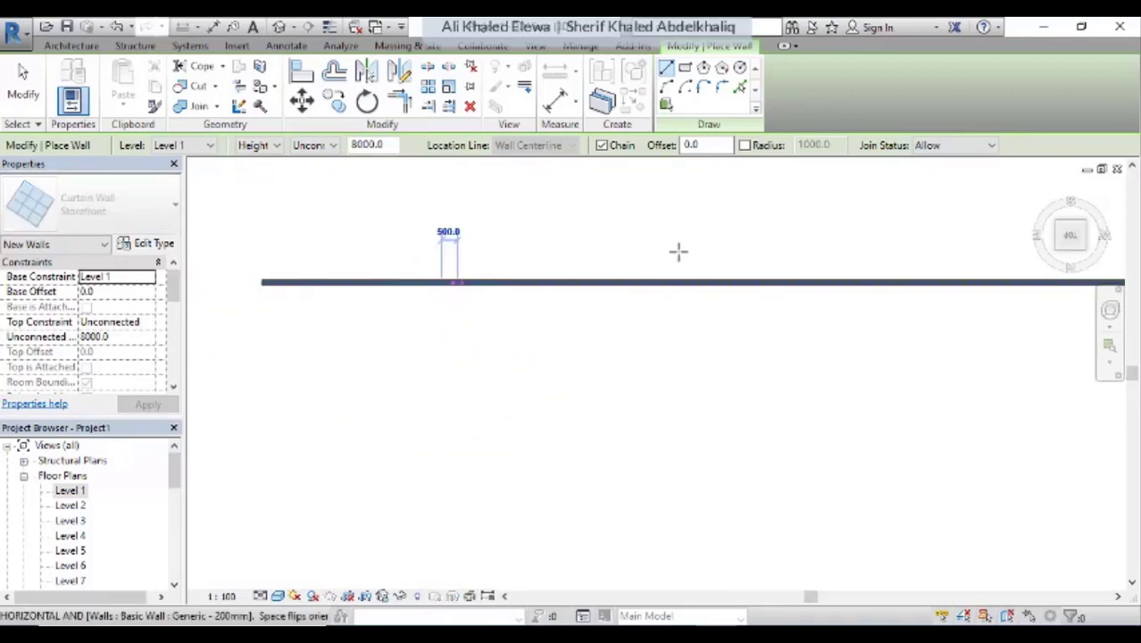
middle_click_drag(874, 263, 718, 290)
scroll(843, 297, "up", 3)
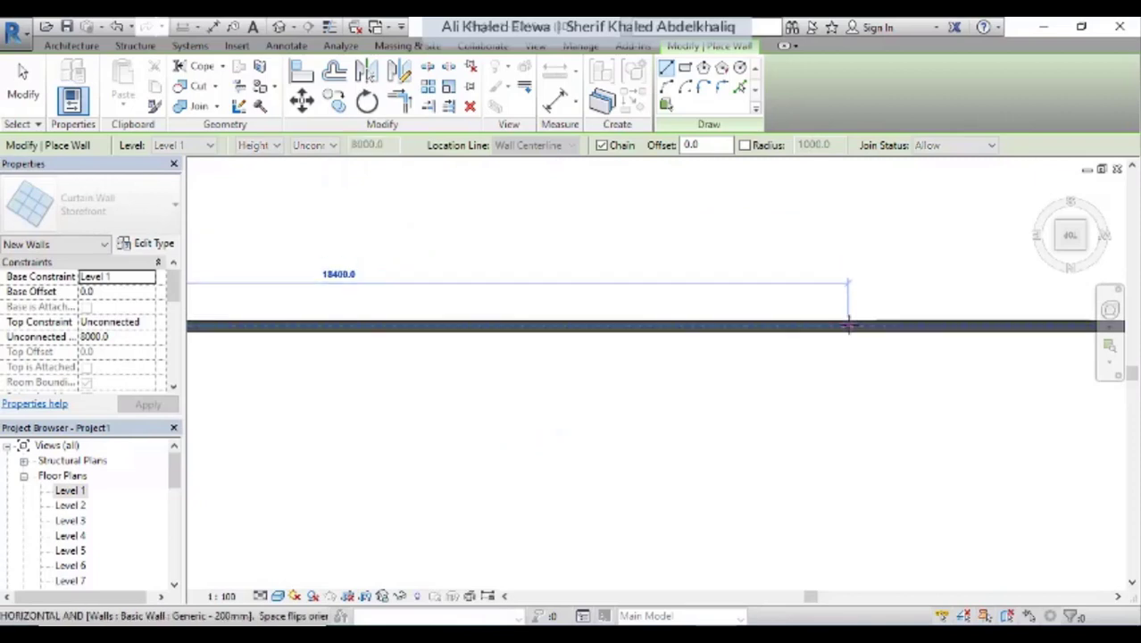
left_click(848, 323)
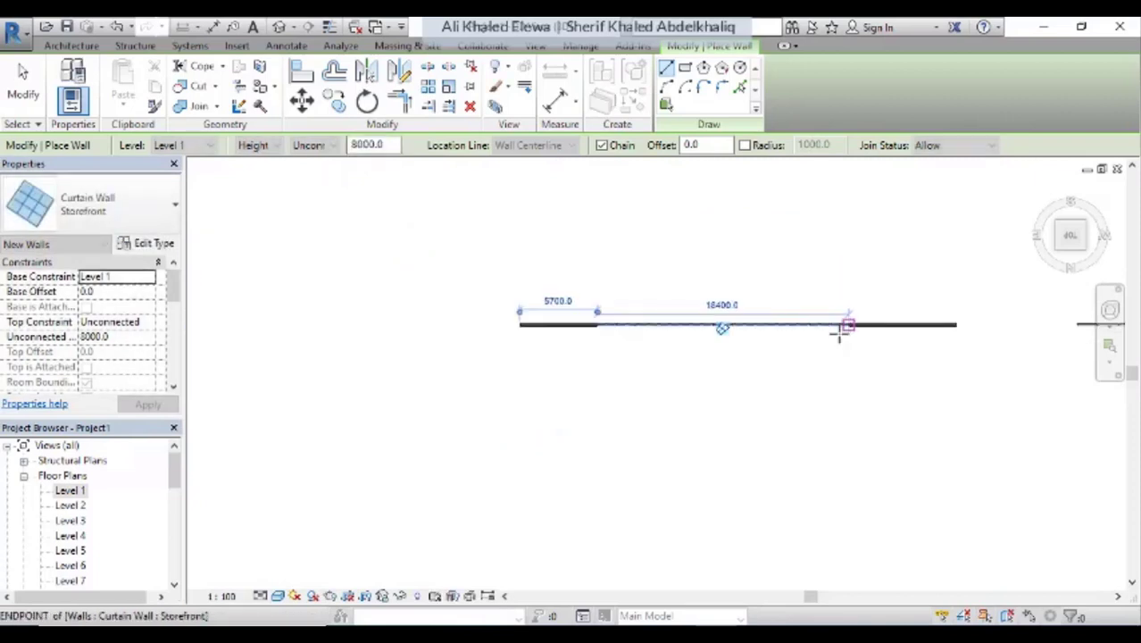
key("Escape")
key("Escape")
In the 3D view, inspect the Storefront wall embedded in the generic wall and select it.
key("3")
key("d")
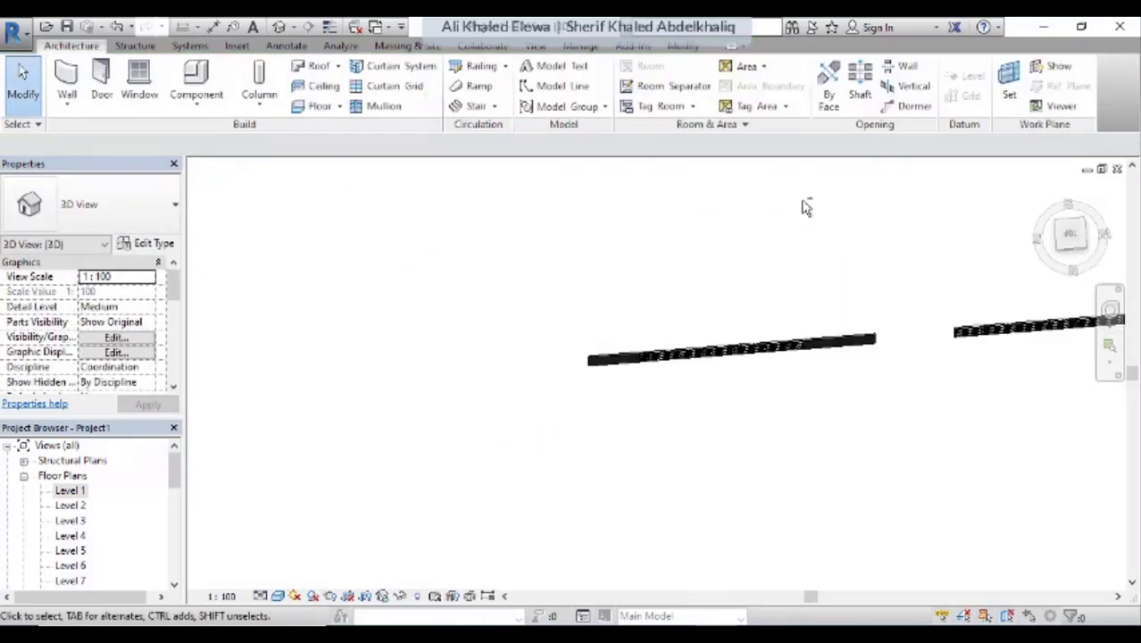
mouse_move(778, 437)
middle_mouse_down("shift")
mouse_move(795, 387)
mouse_move(797, 415)
mouse_move(785, 407)
mouse_move(846, 262)
mouse_move(769, 335)
middle_mouse_up("shift")
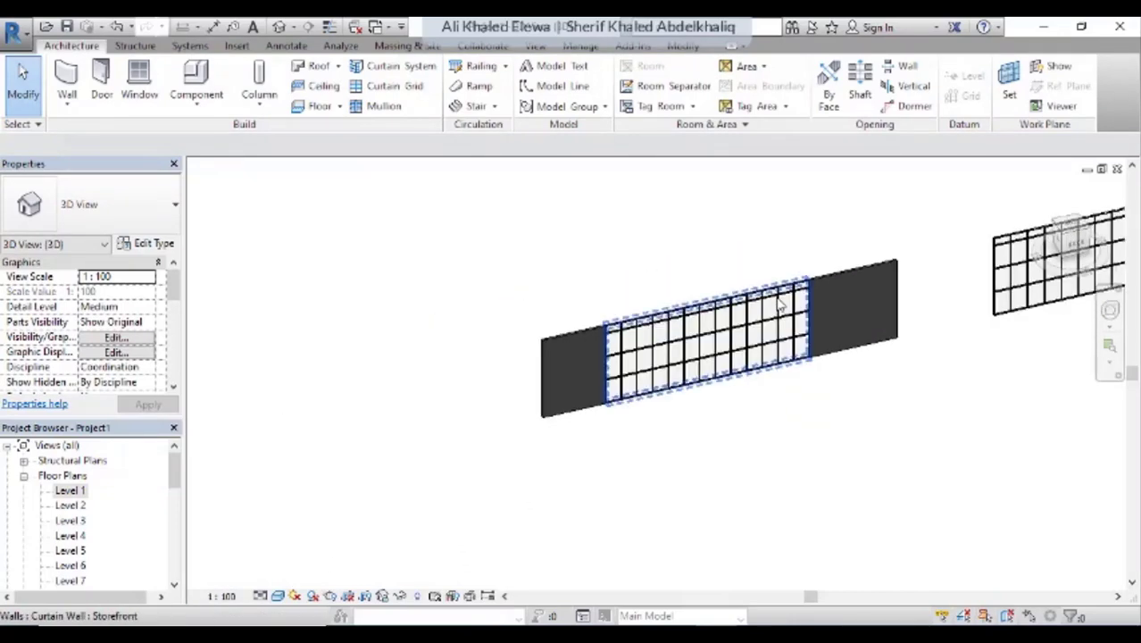
left_click(769, 335)
left_click(823, 409)
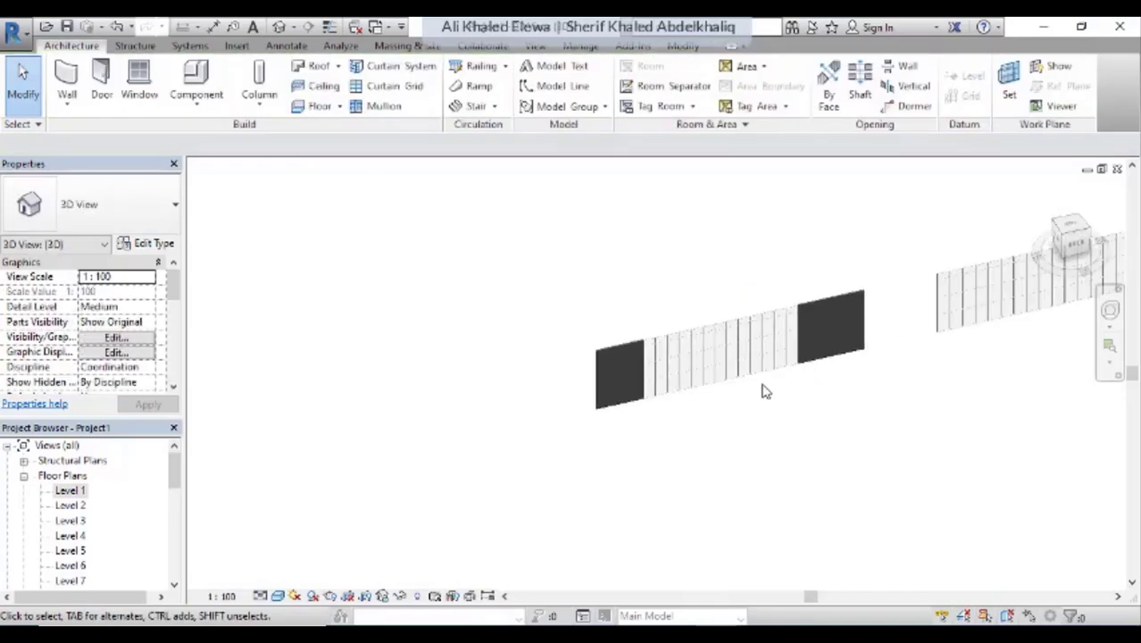
scroll(776, 380, "up", 3)
scroll(808, 362, "up", 3)
scroll(824, 349, "up", 1)
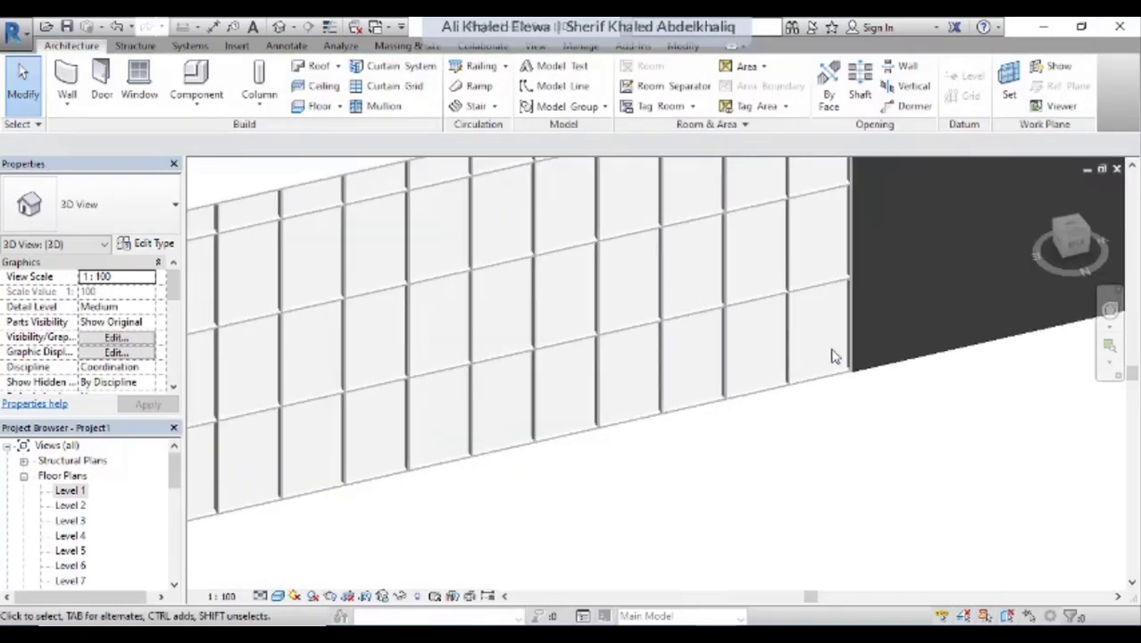
scroll(830, 358, "down", 2)
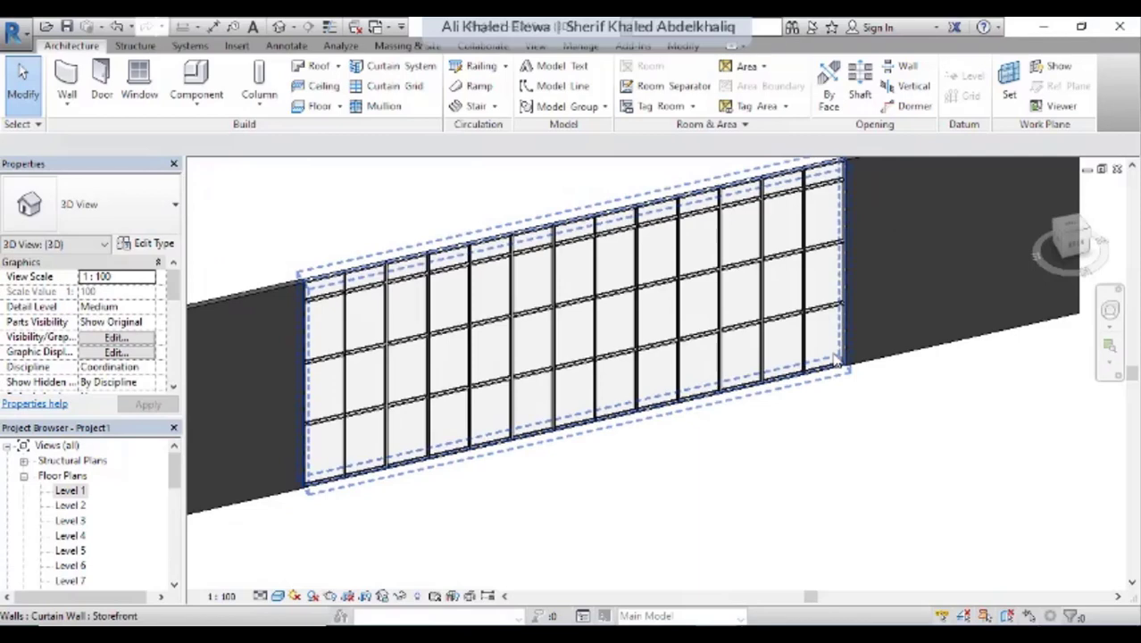
scroll(836, 358, "down", 3)
scroll(803, 330, "up", 2)
left_click(795, 318)
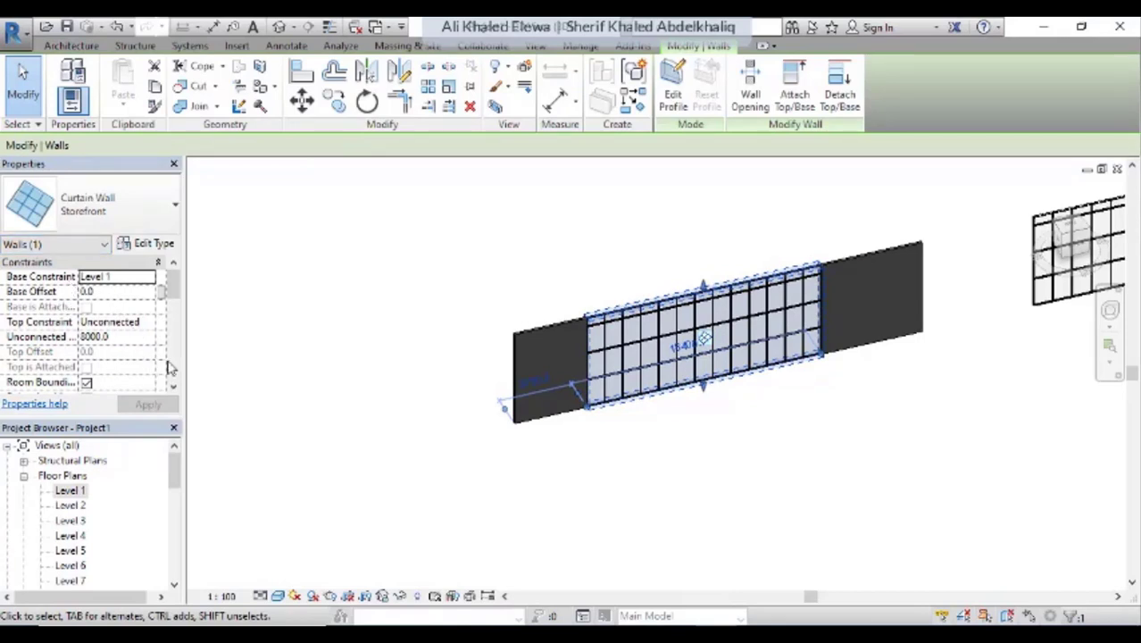
Set the curtain wall's Unconnected Height to 6000 after the value 6 is rejected.
left_click_drag(177, 302, 182, 295)
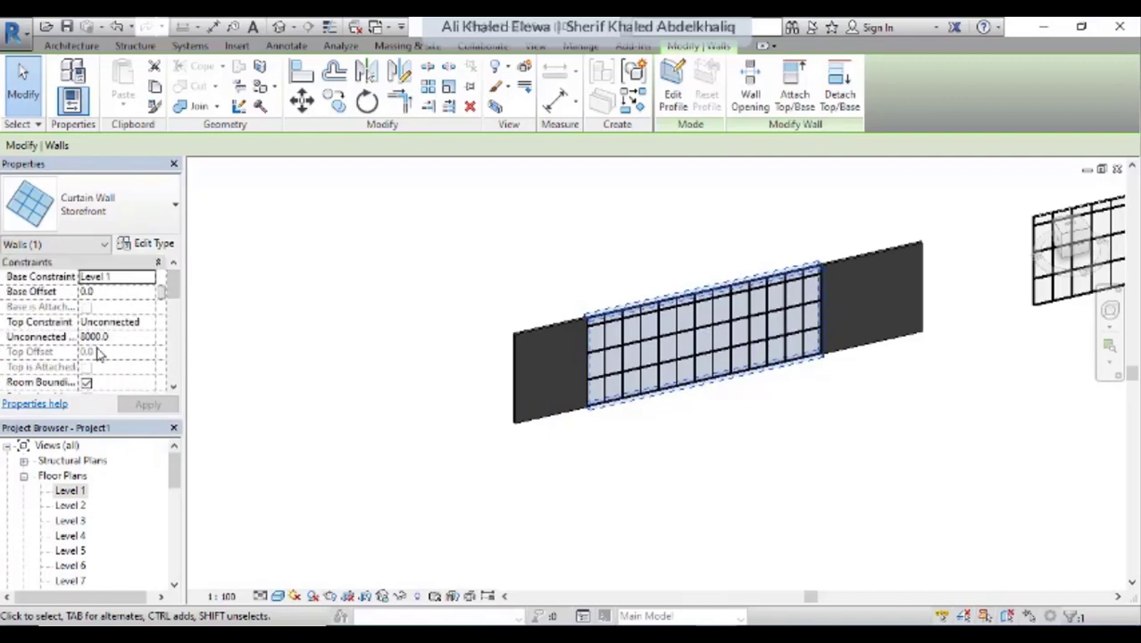
left_click(138, 344)
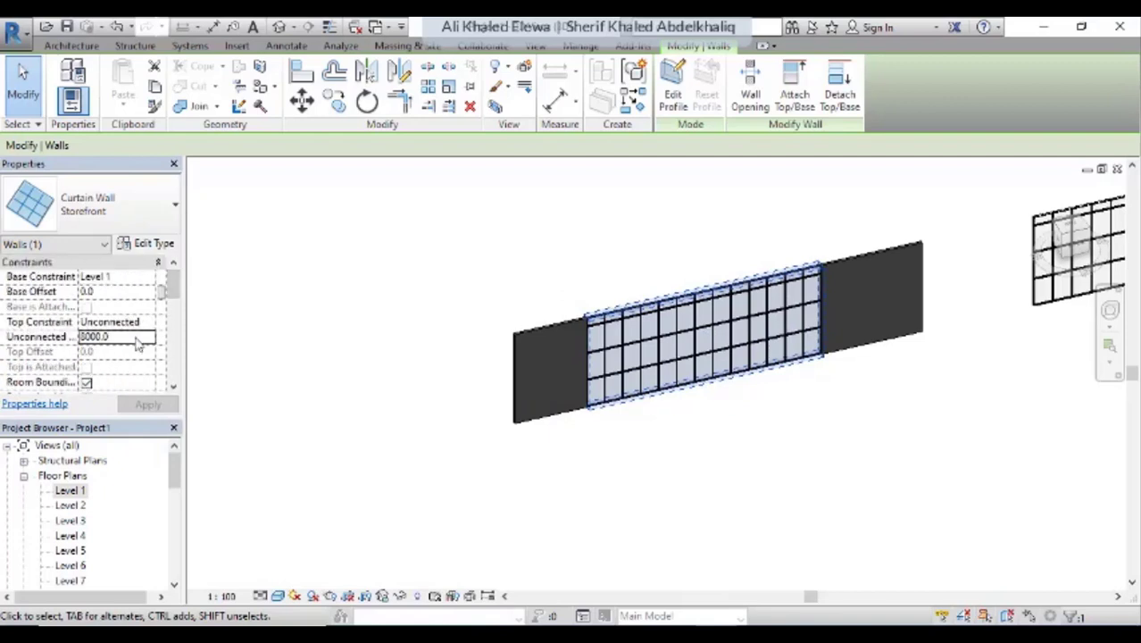
type("6")
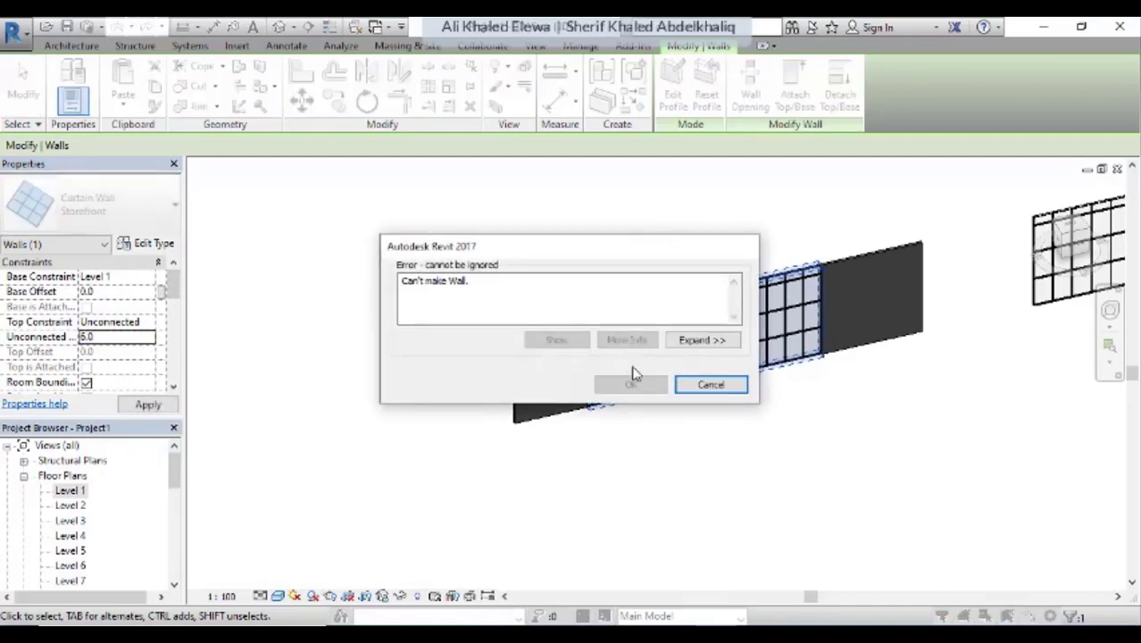
left_click(686, 385)
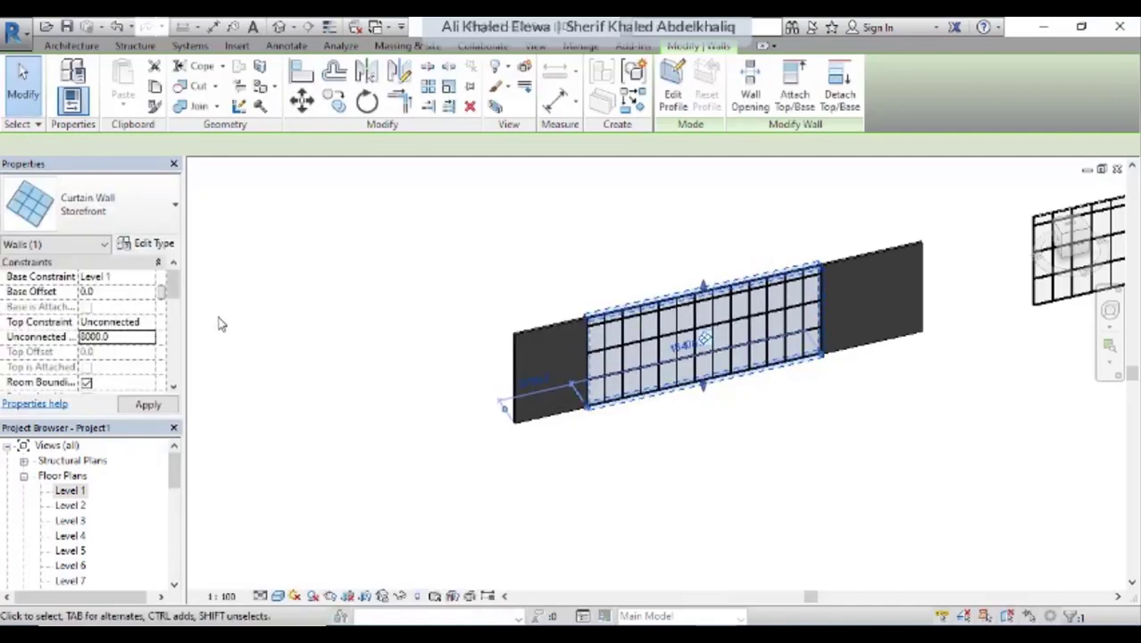
left_click(117, 337)
type("5000")
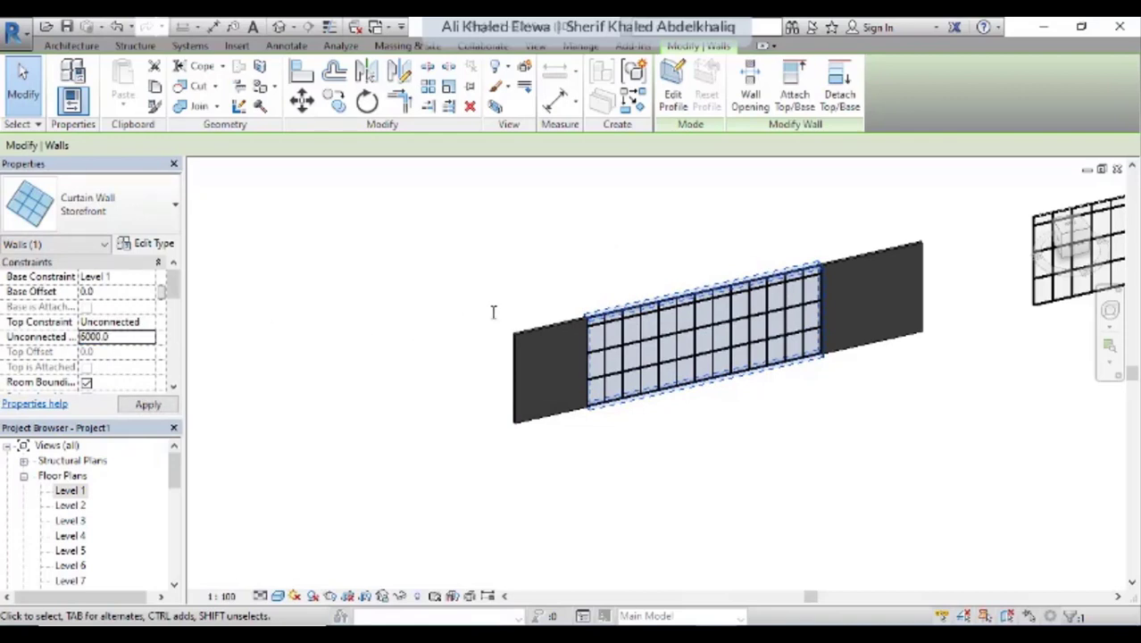
key("Escape")
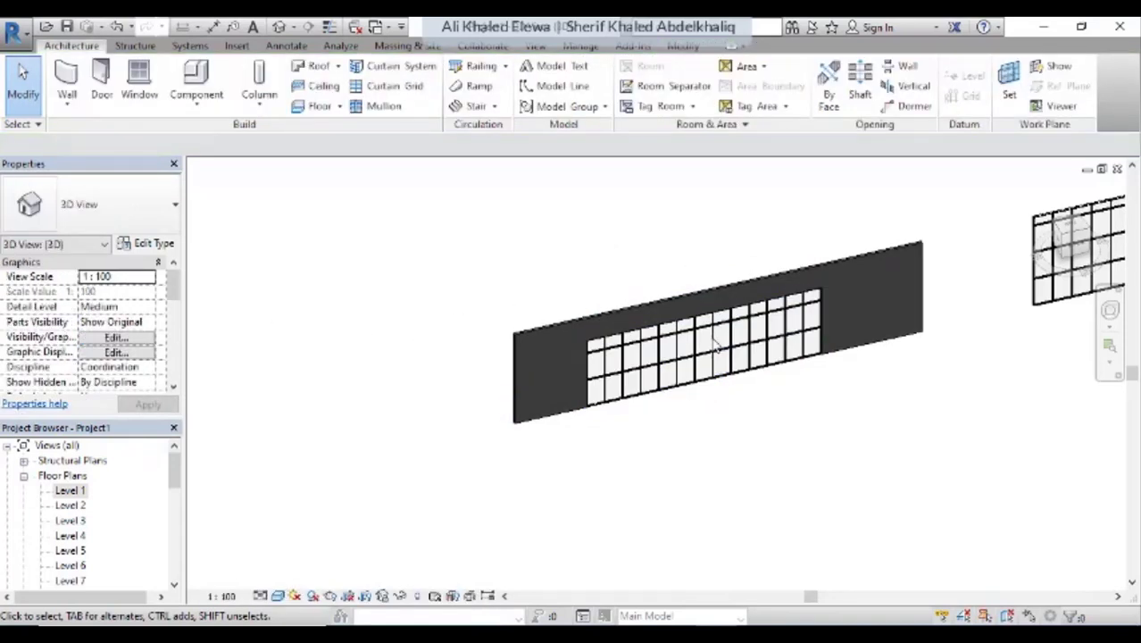
left_click(725, 355)
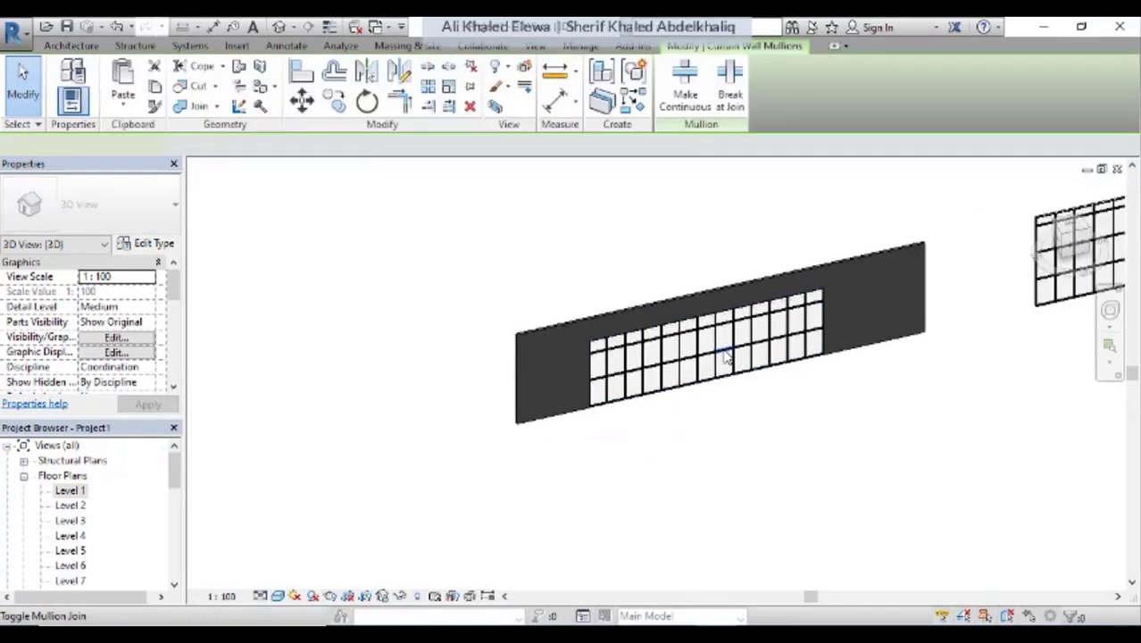
key("Escape")
scroll(819, 343, "up", 3)
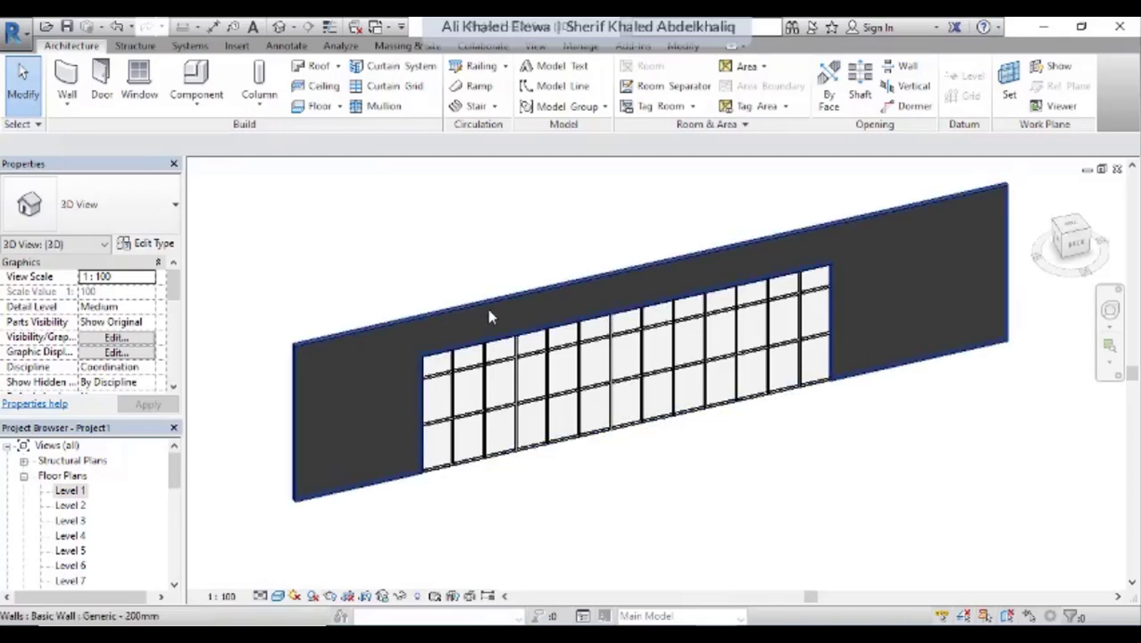
scroll(726, 345, "down", 1)
scroll(725, 348, "down", 3)
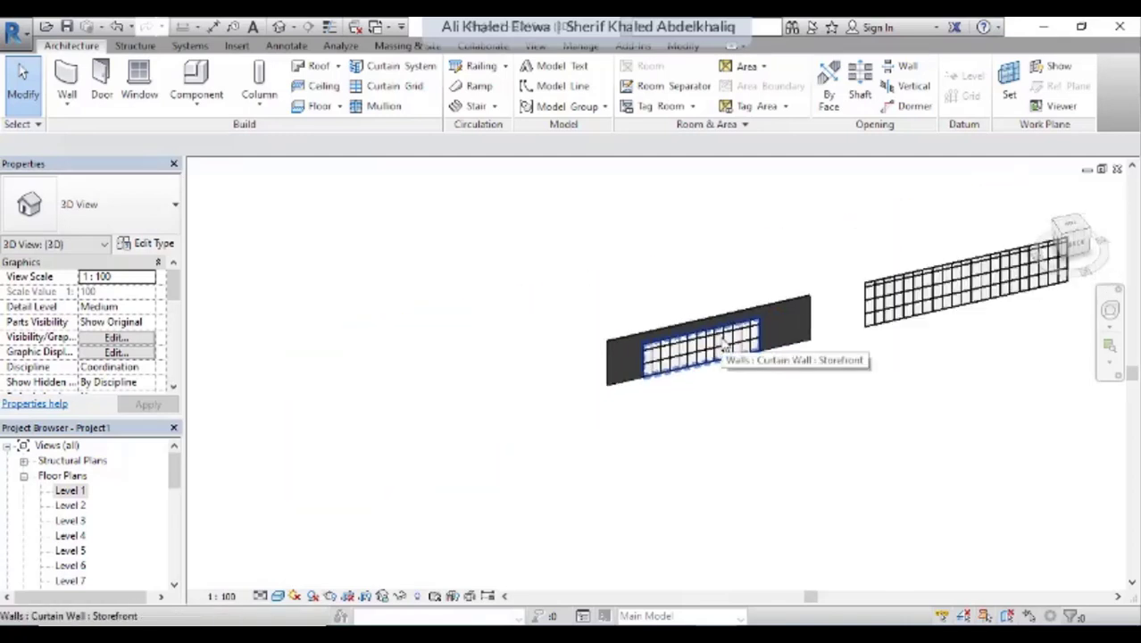
left_click(726, 346)
scroll(725, 343, "up", 3)
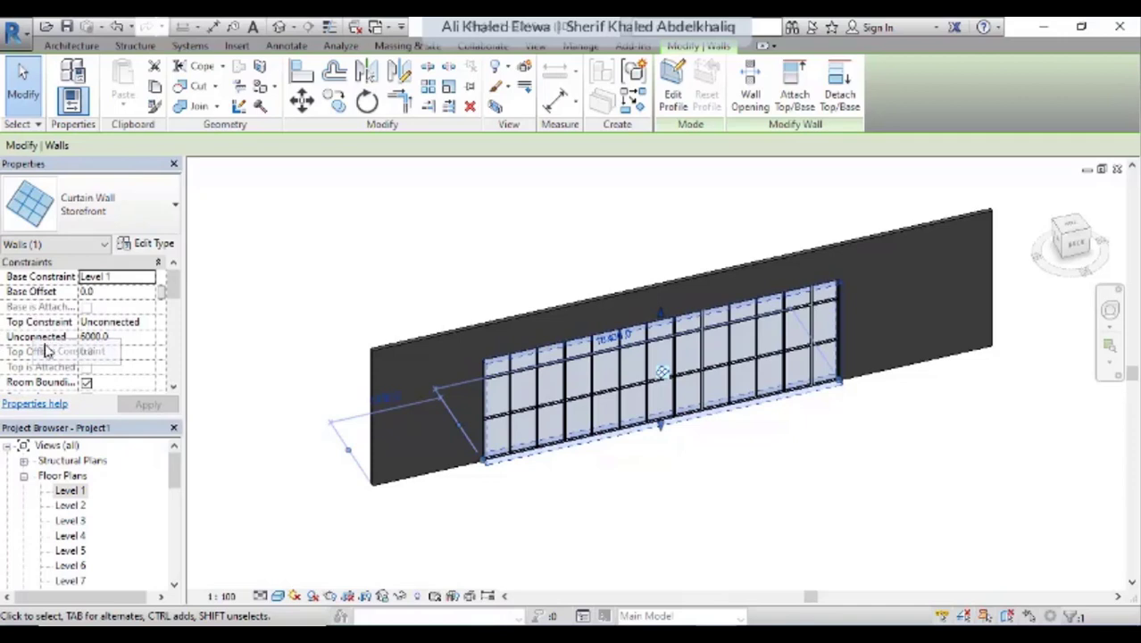
Set both the Vertical Grid and Horizontal Grid angles to 45°.
left_click(173, 386)
left_click(173, 385)
left_click(173, 386)
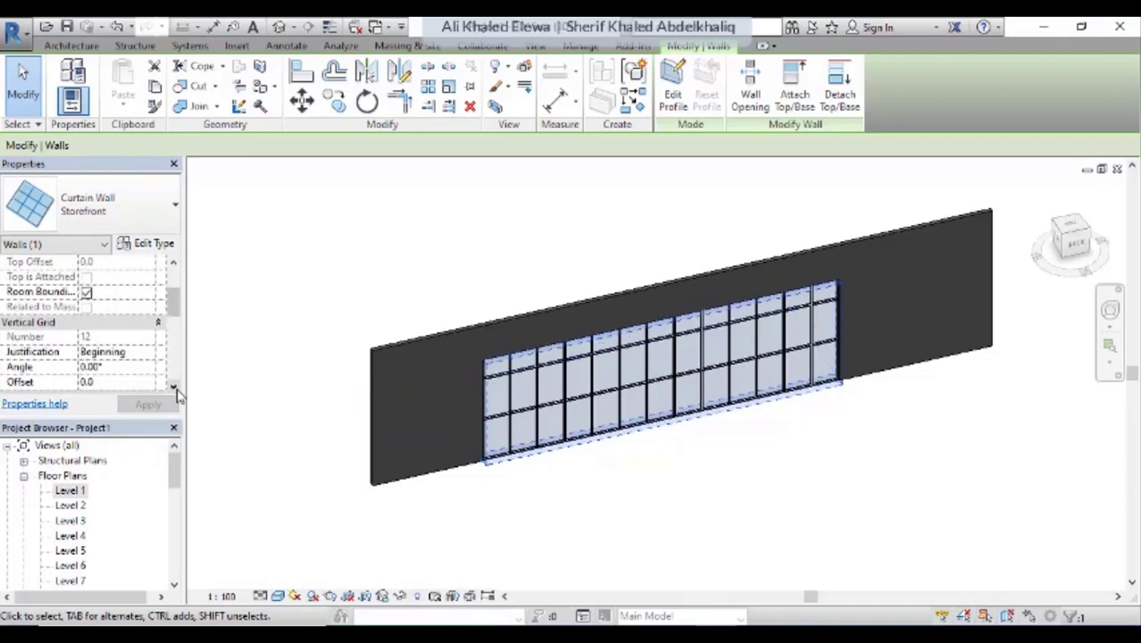
left_click(174, 387)
left_click(174, 388)
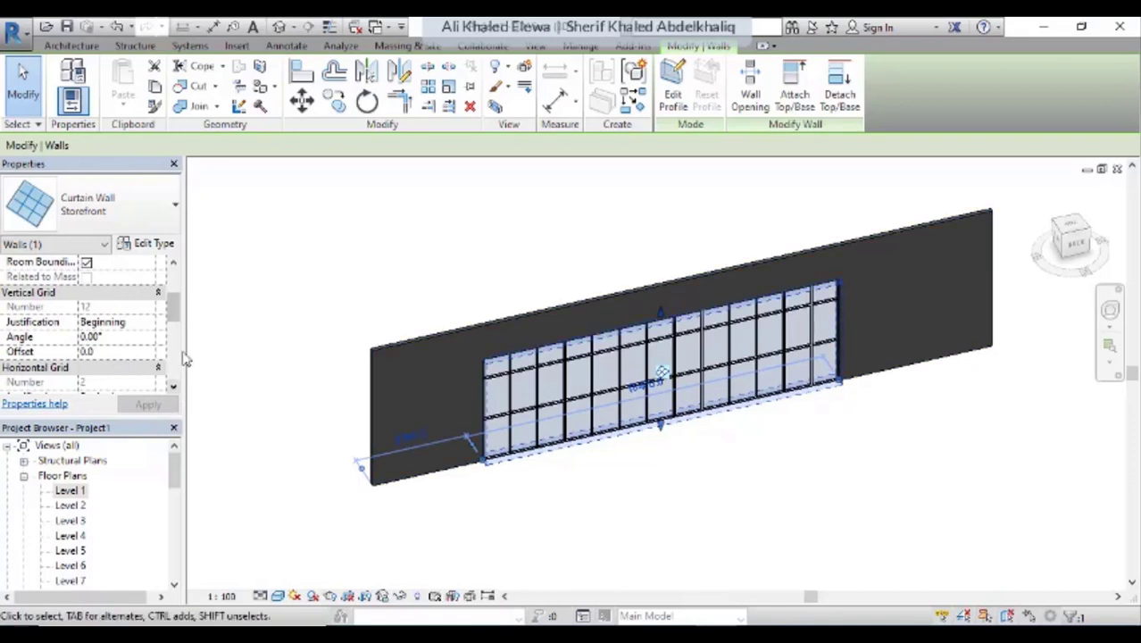
left_click(133, 339)
type("45")
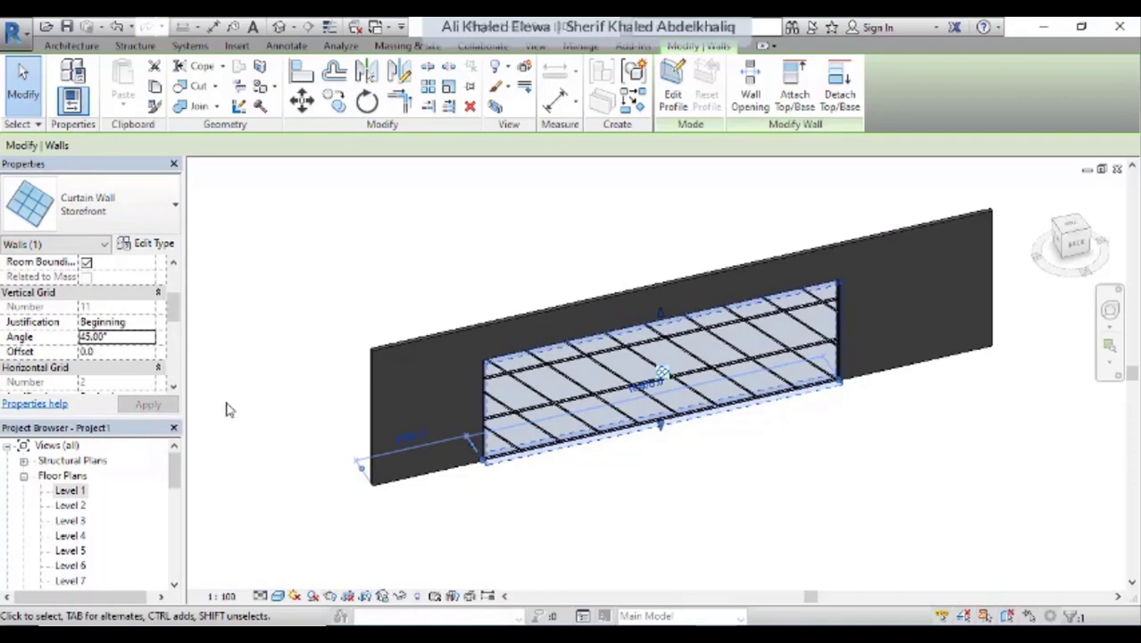
scroll(169, 377, "down", 1)
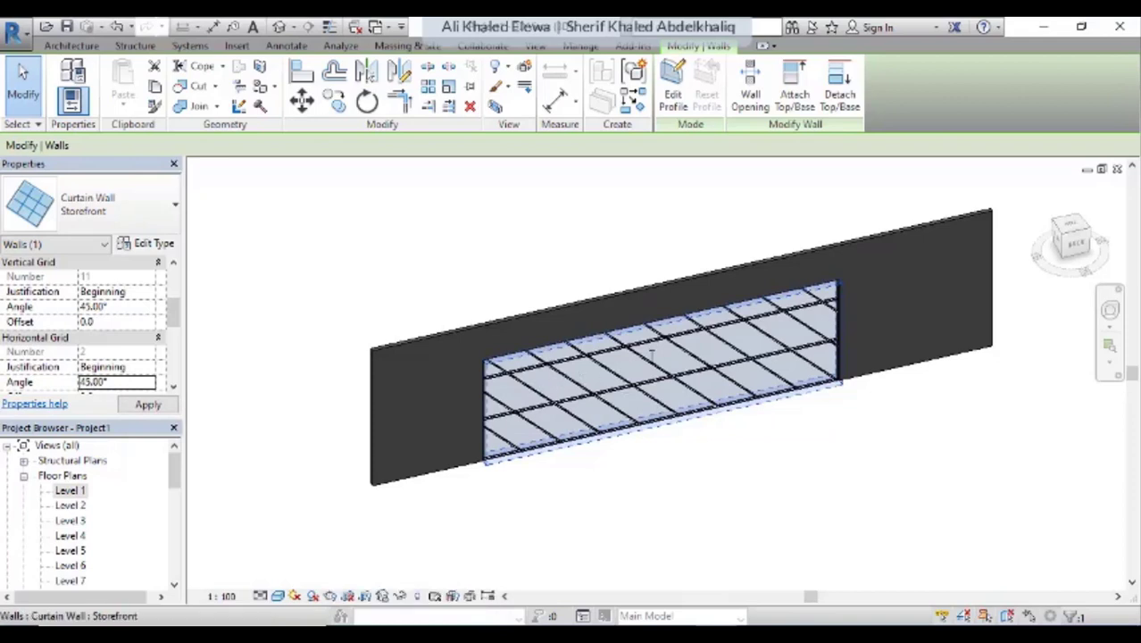
key("Return")
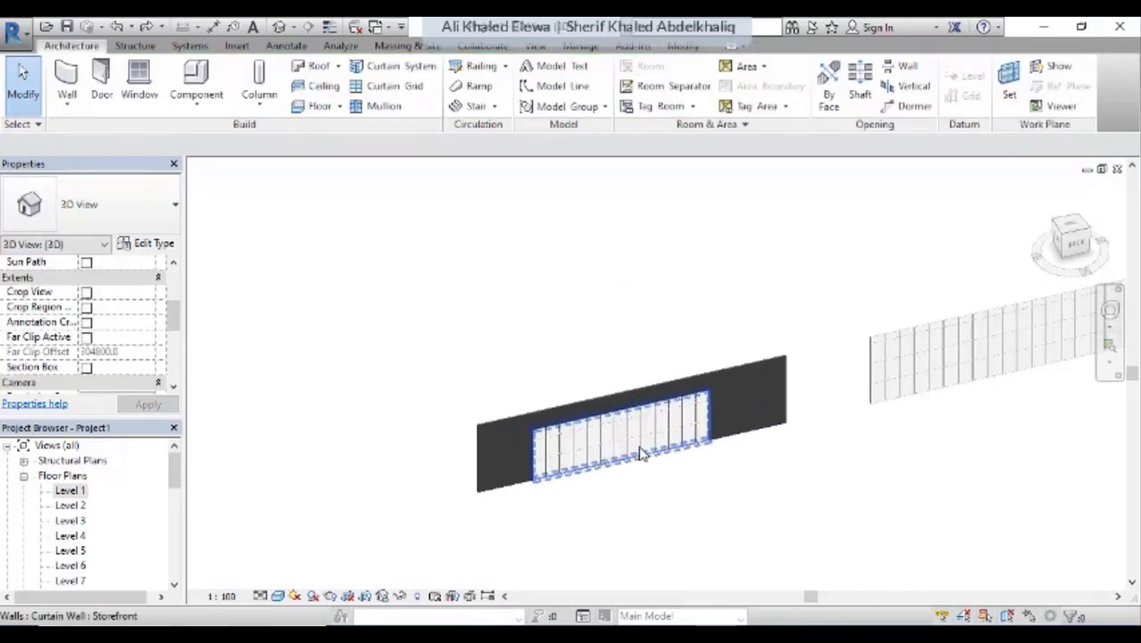
Zoom around the model and select the long freestanding Storefront curtain wall.
scroll(625, 446, "up", 4)
scroll(658, 420, "up", 2)
scroll(658, 427, "down", 4)
scroll(626, 447, "down", 1)
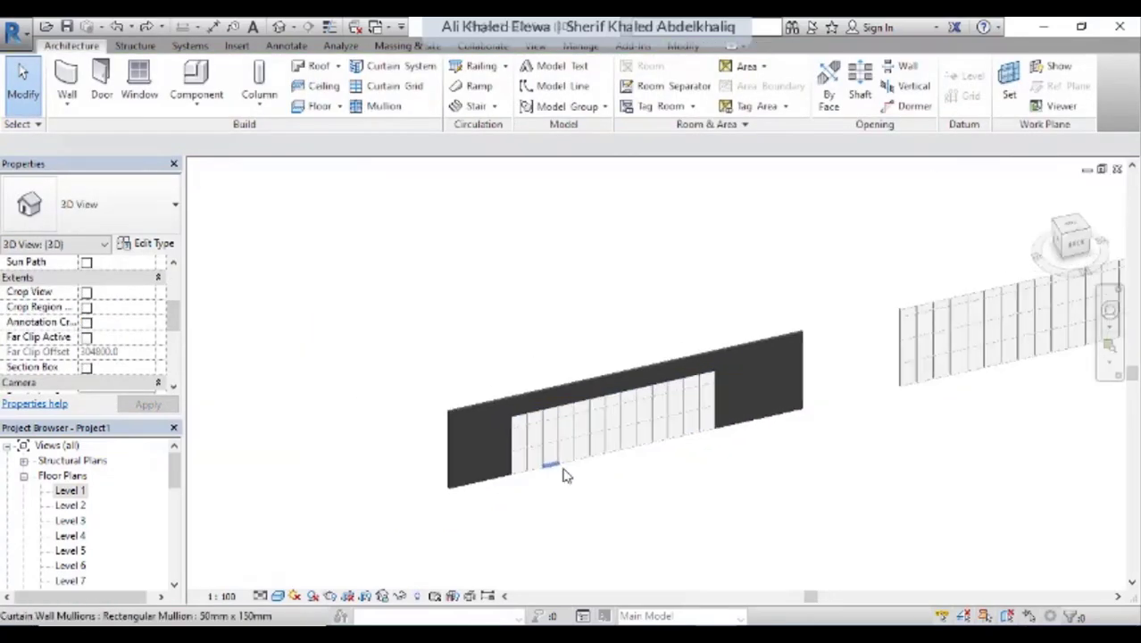
scroll(616, 460, "down", 4)
scroll(759, 410, "up", 3)
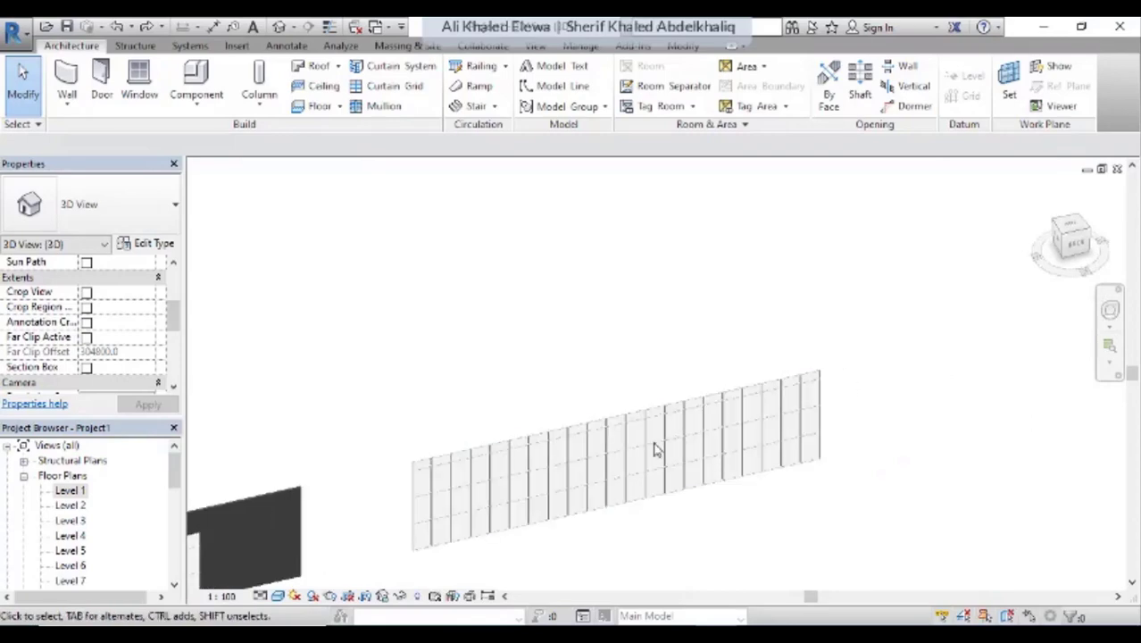
scroll(726, 424, "up", 2)
scroll(726, 423, "down", 2)
scroll(536, 384, "down", 1)
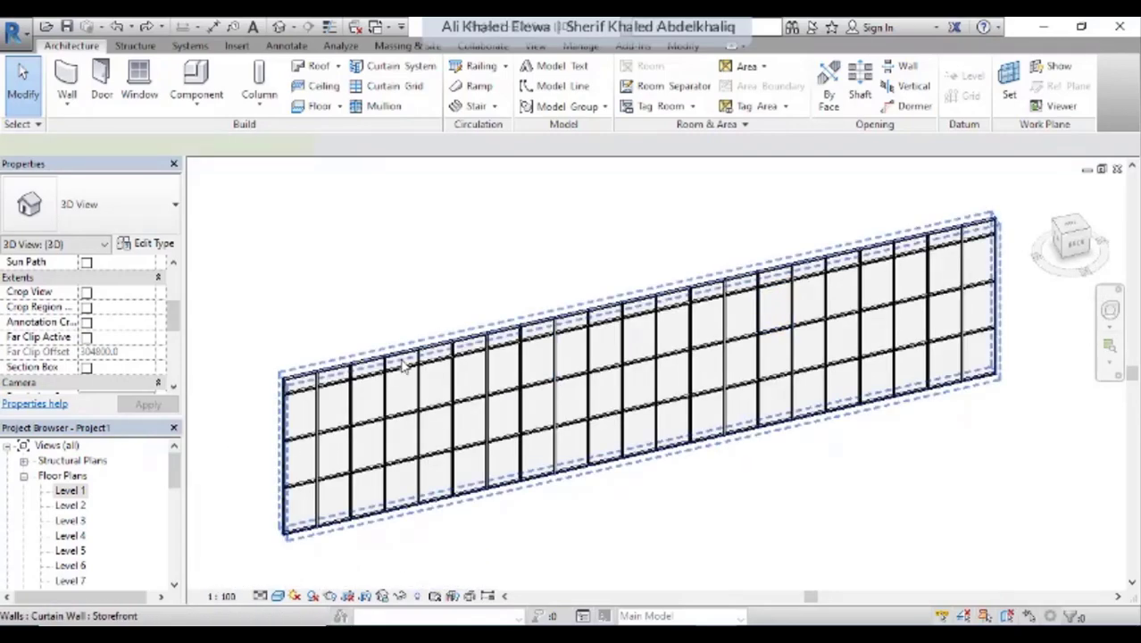
left_click(403, 366)
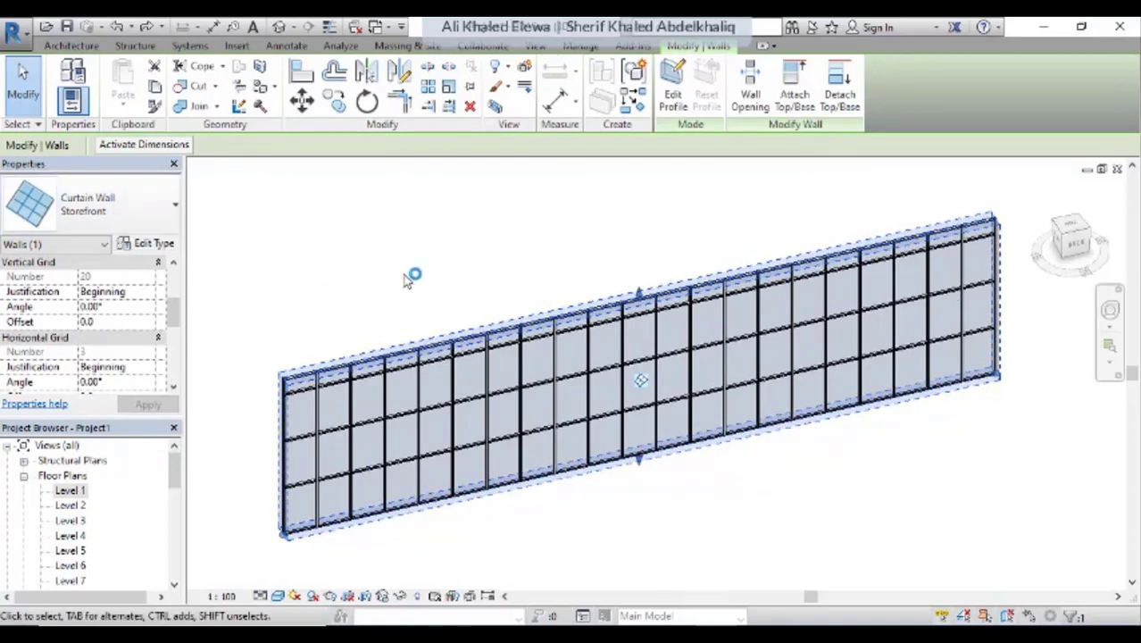
Tab-cycle past the mullion to select a single vertical curtain grid line.
scroll(555, 356, "up", 2)
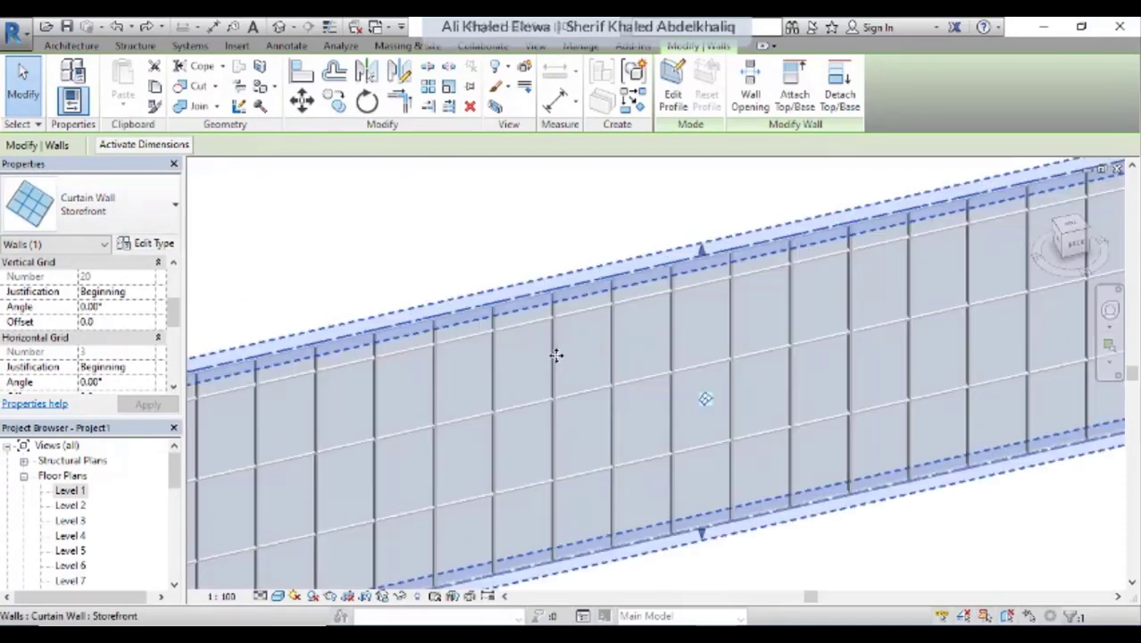
scroll(556, 355, "up", 1)
scroll(555, 355, "up", 1)
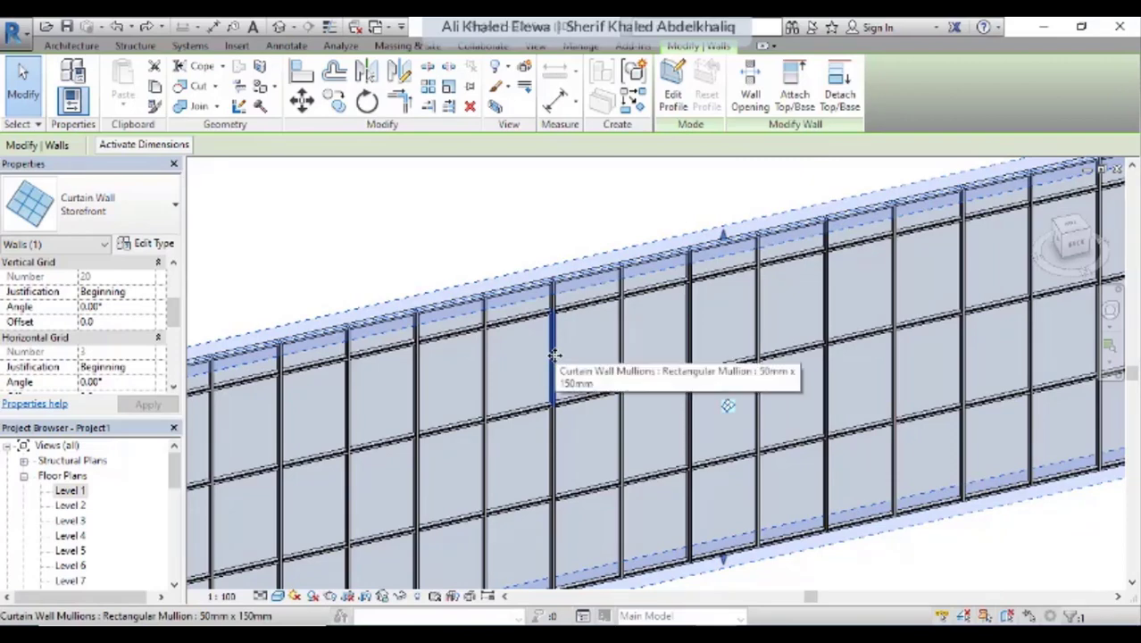
left_click(555, 356)
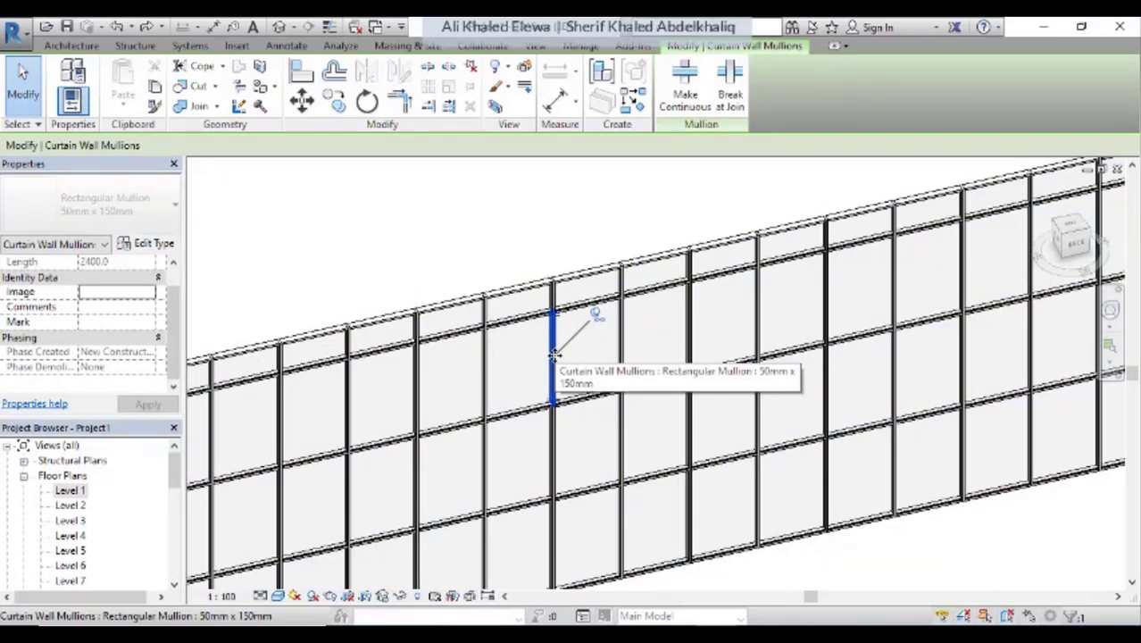
left_click(683, 187)
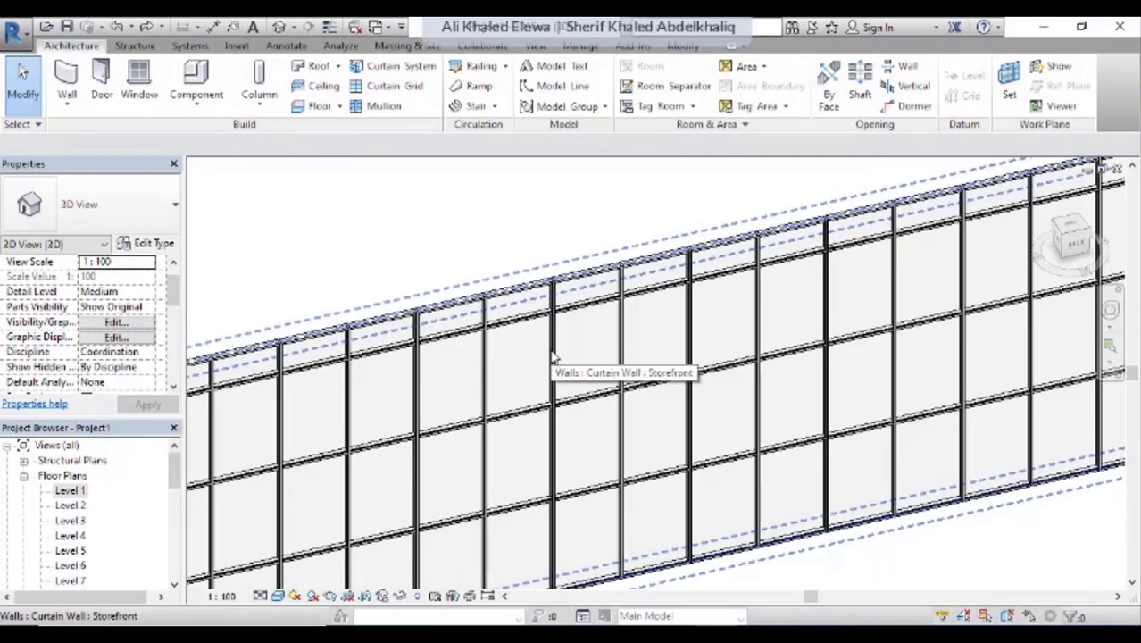
key("Tab")
key("Tab")
key("Tab")
key("Tab")
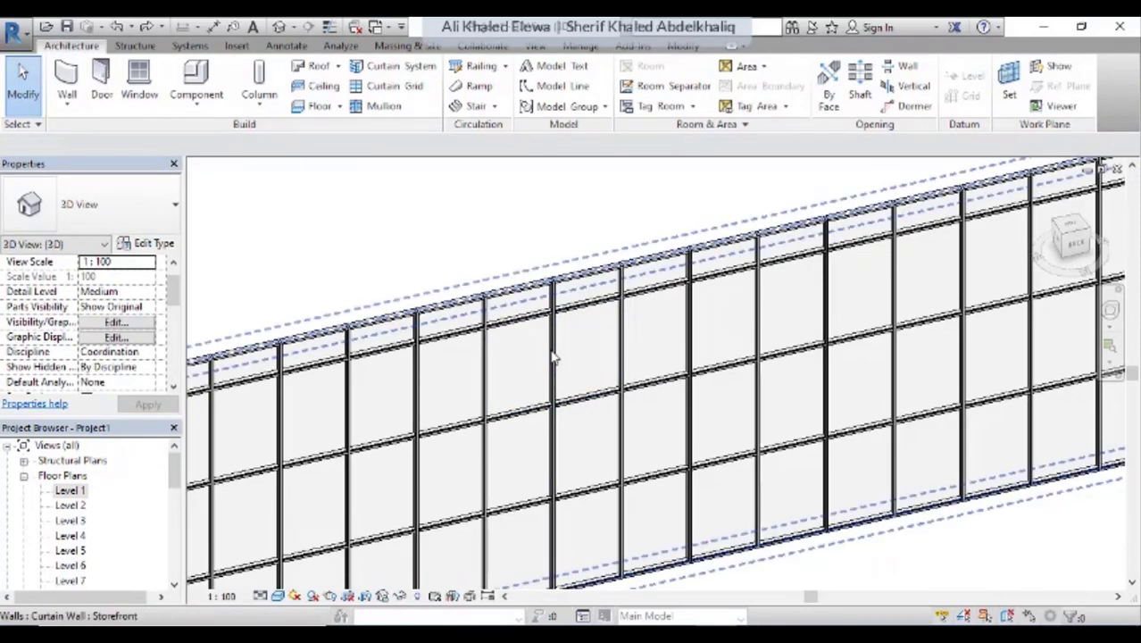
key("Tab")
key("Tab")
left_click(554, 357)
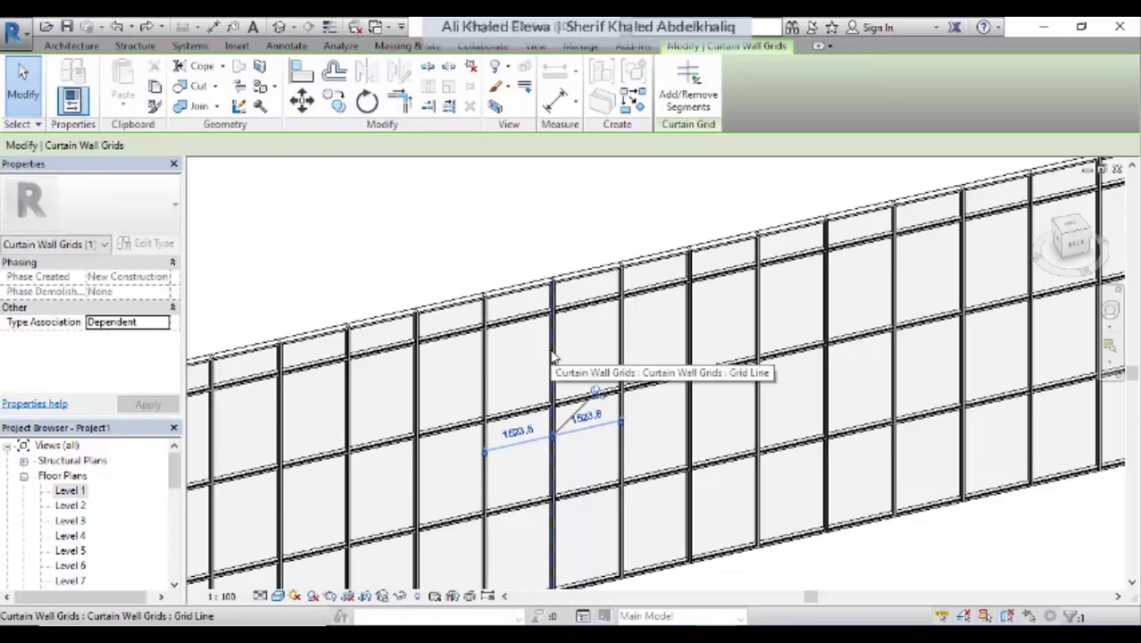
Zoom and orbit around the Storefront wall, pre-highlighting the whole curtain wall.
scroll(554, 357, "up", 2)
scroll(549, 424, "down", 2)
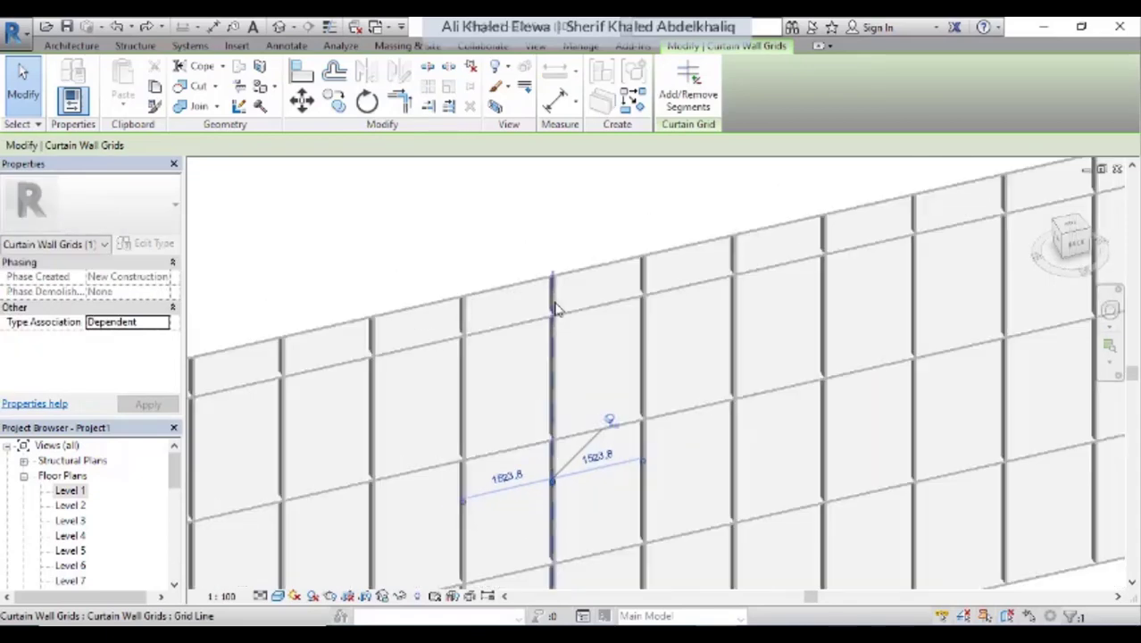
scroll(569, 349, "down", 2)
scroll(585, 335, "down", 2)
scroll(598, 342, "down", 2)
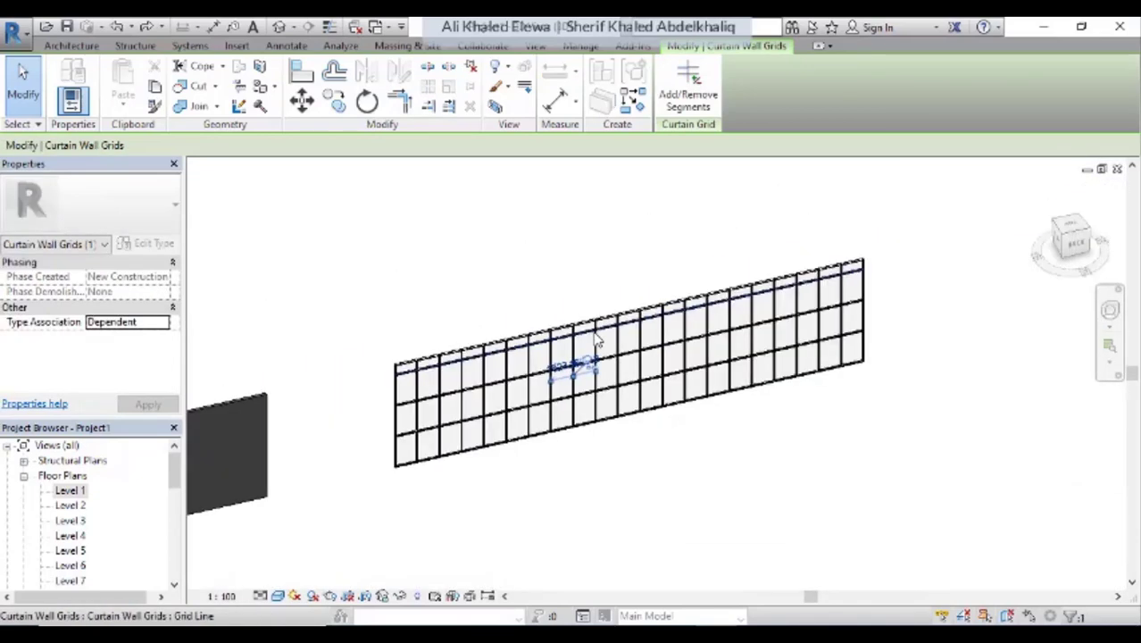
key("Tab")
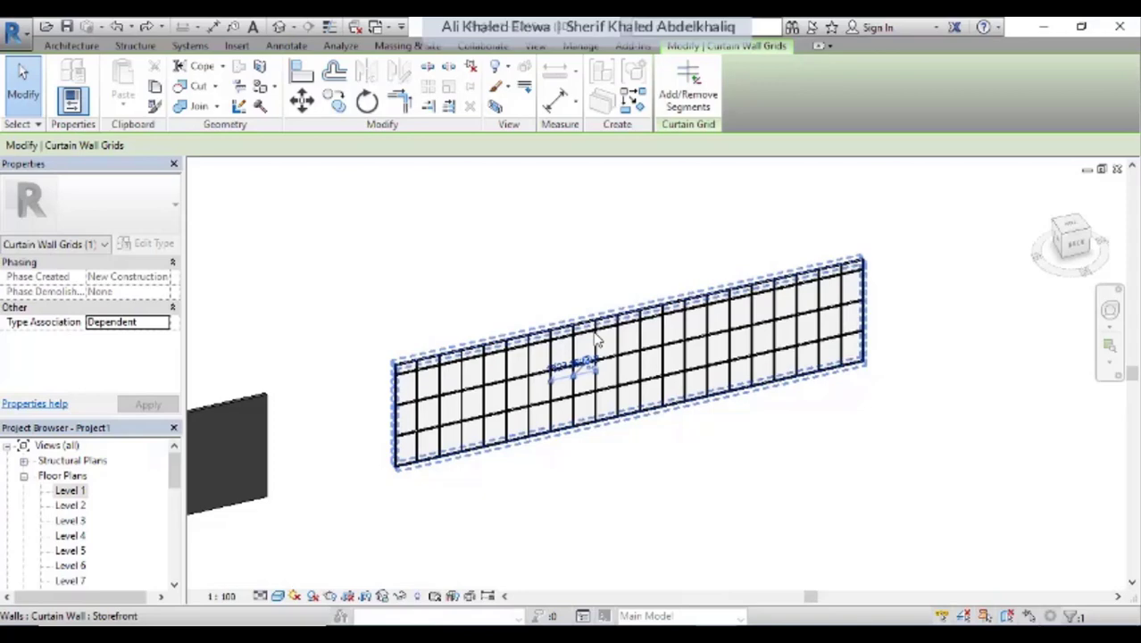
scroll(585, 350, "up", 3)
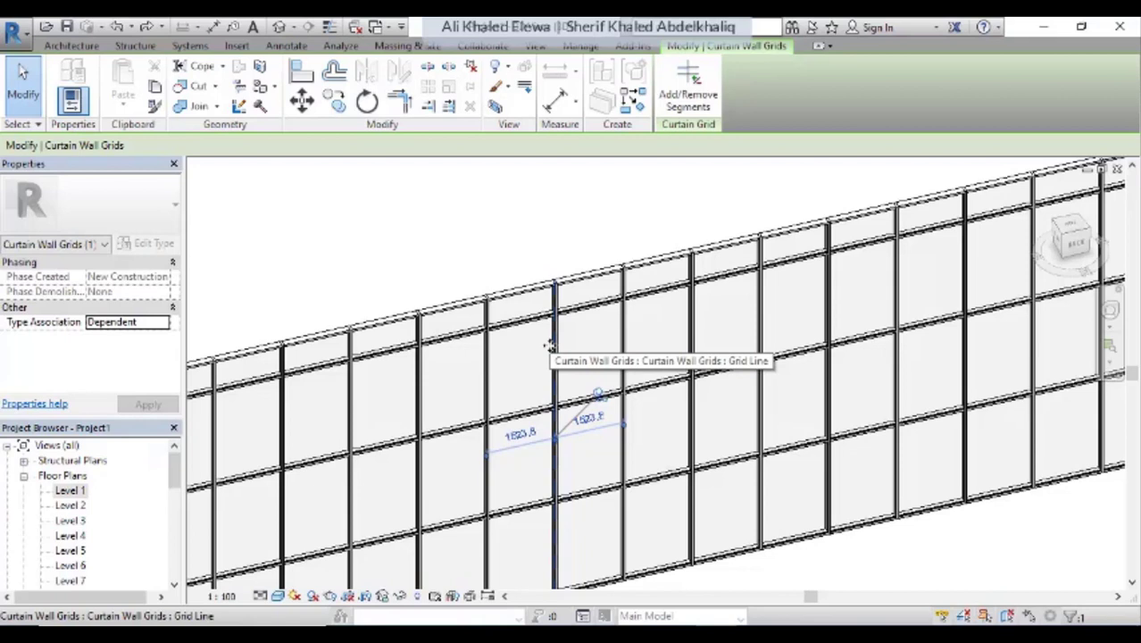
scroll(548, 344, "down", 5)
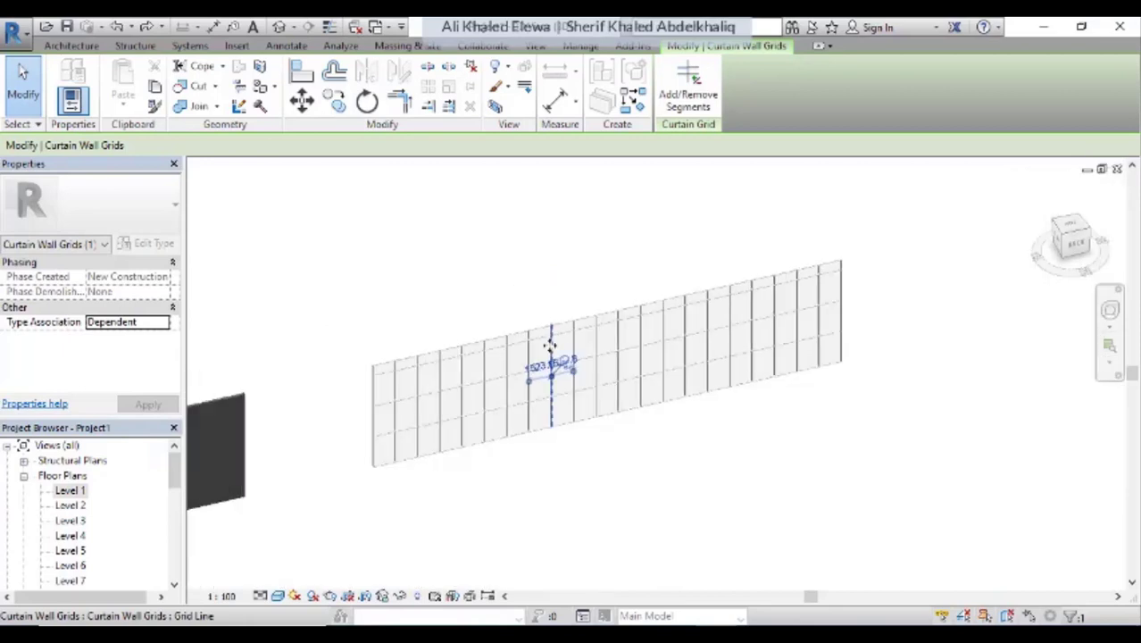
middle_click_drag(543, 366, 536, 352, "shift")
Tab-cycle to one 2400-long vertical mullion segment and select it alone.
scroll(542, 325, "up", 5)
scroll(542, 325, "up", 2)
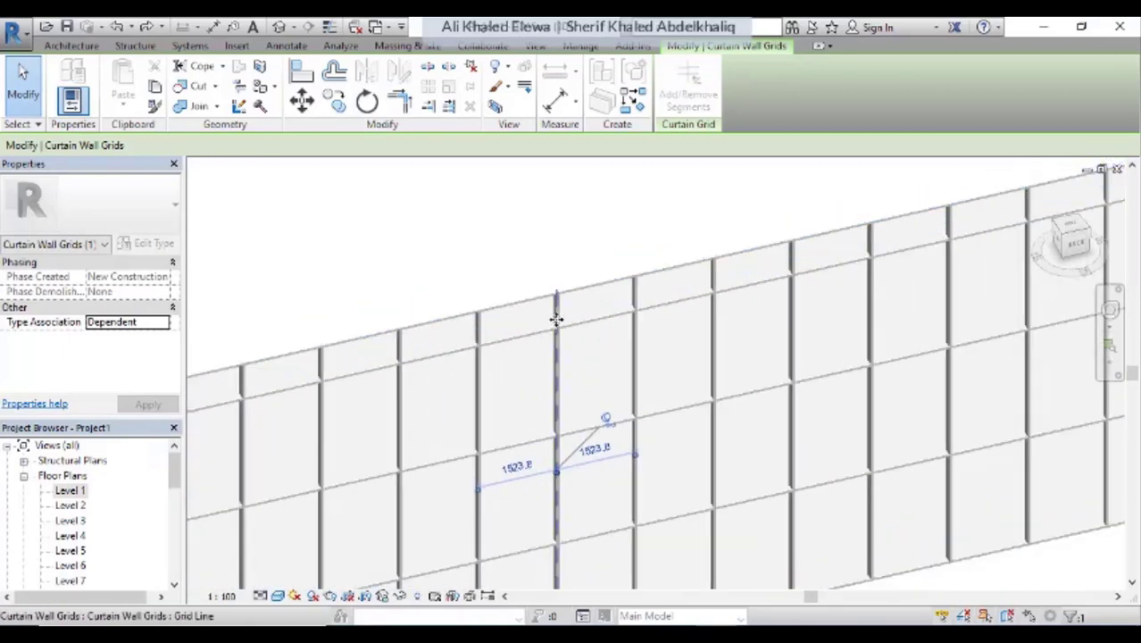
scroll(558, 316, "up", 2)
key("Tab")
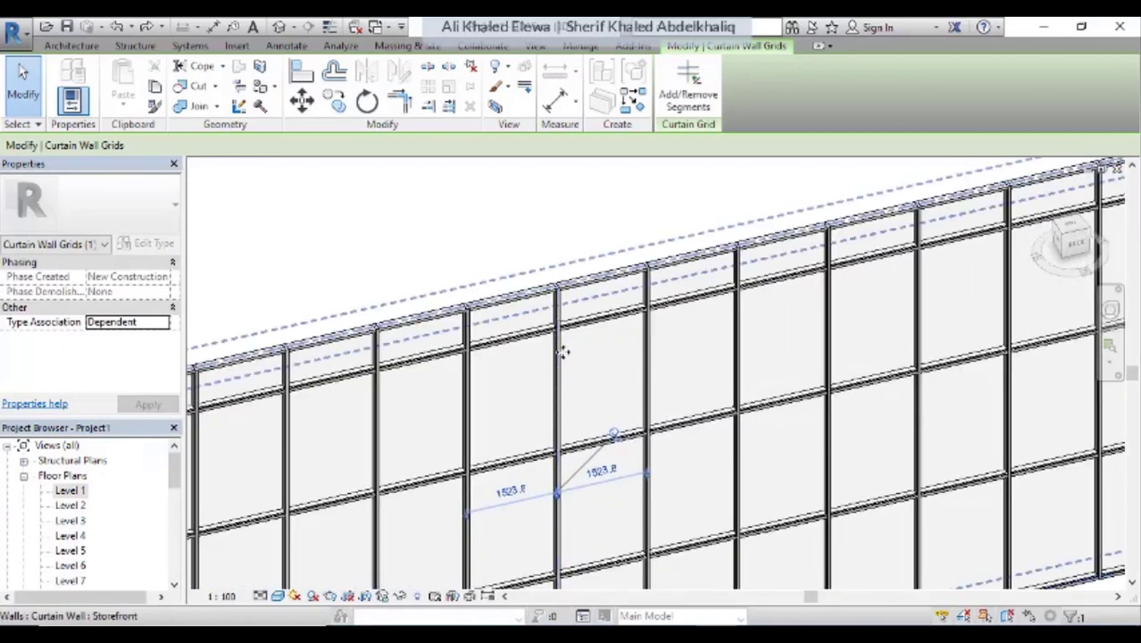
key("Tab")
key("Tab")
scroll(563, 356, "up", 2)
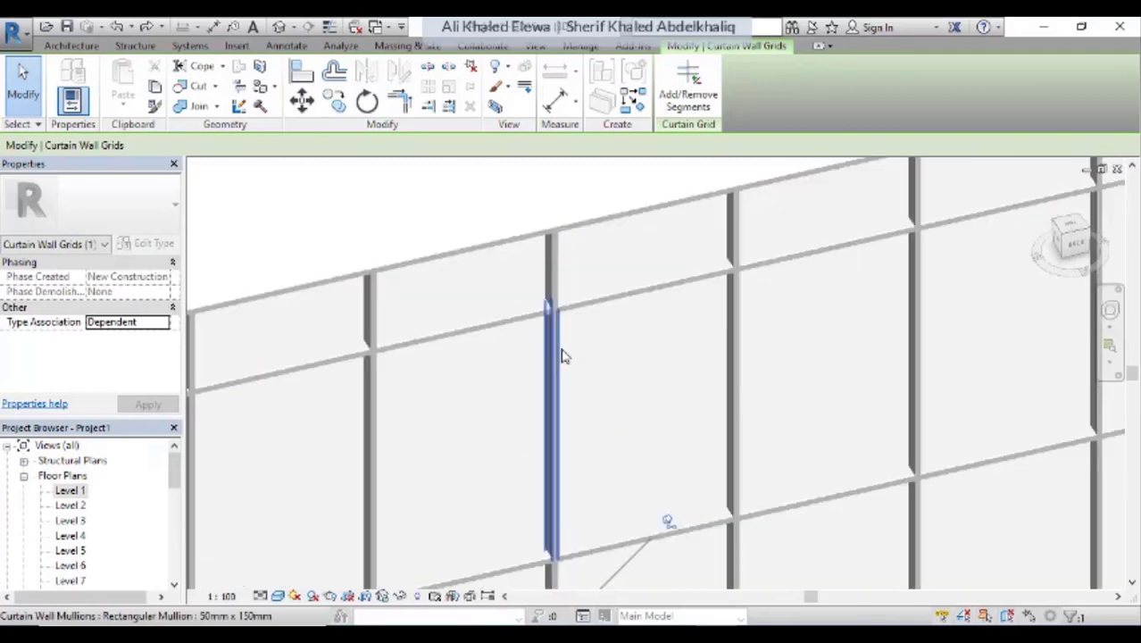
scroll(563, 356, "up", 2)
left_click(565, 357)
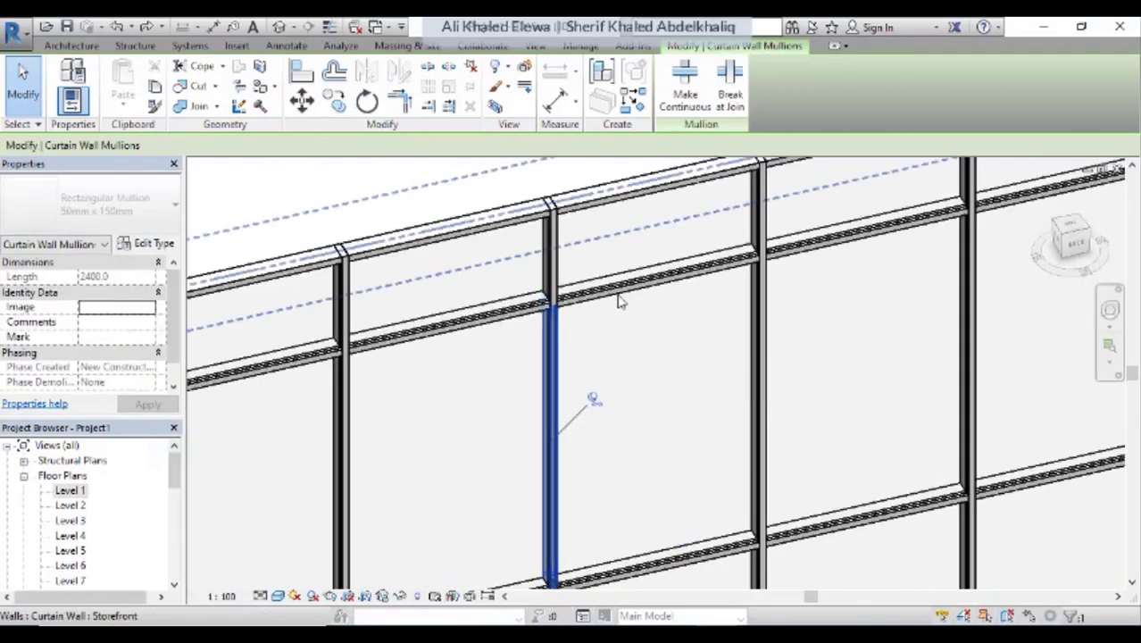
Tab-select a glazed storefront panel, zoom out, then clear the selection.
key("Tab")
left_click(620, 301)
scroll(620, 302, "down", 1)
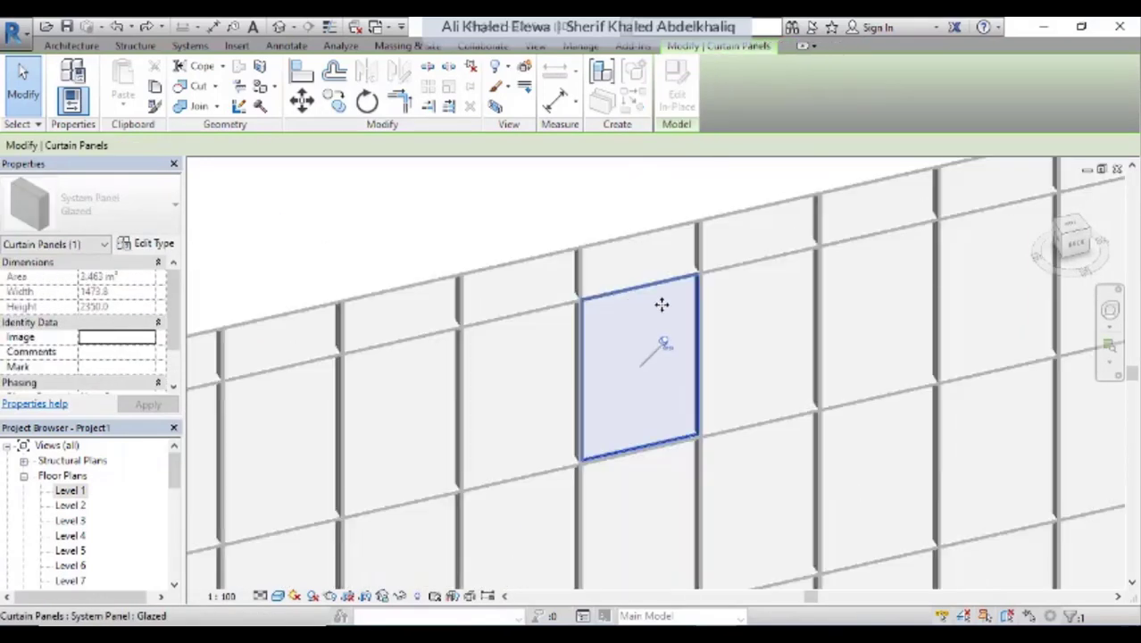
scroll(660, 303, "down", 1)
scroll(685, 331, "down", 2)
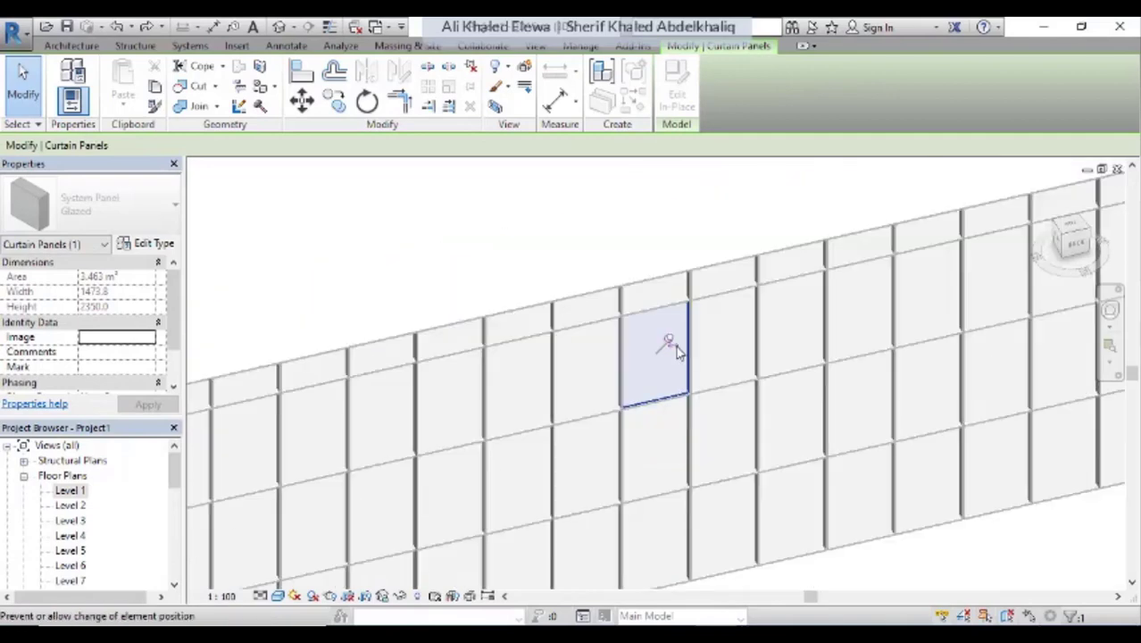
key("Escape")
scroll(676, 338, "down", 1)
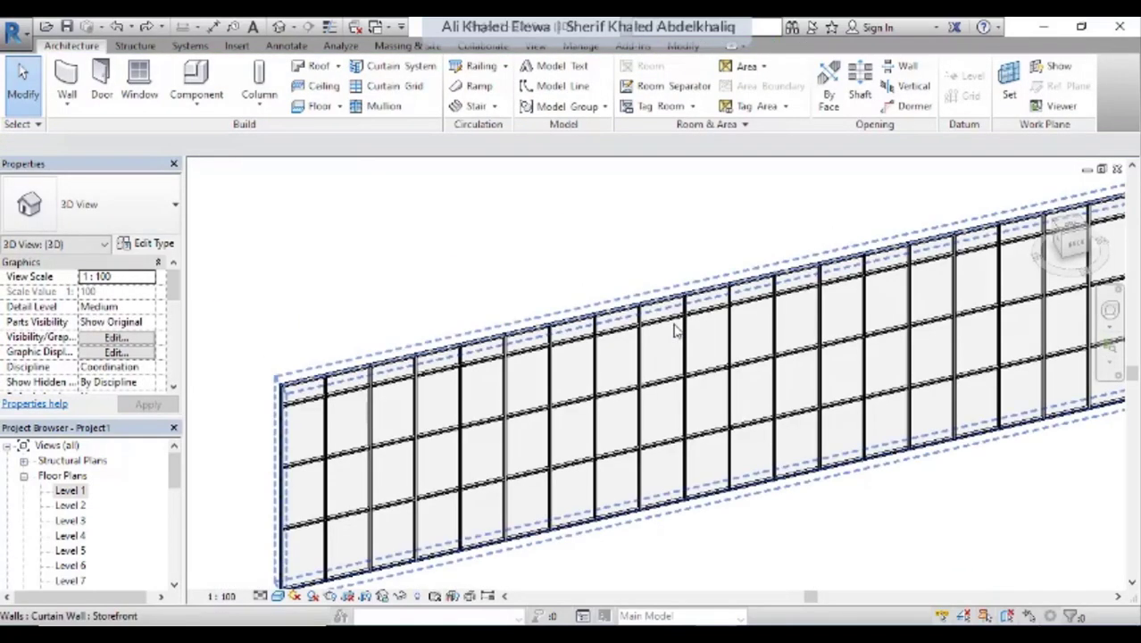
Select one glazed panel in the upper row and unpin it.
key("Tab")
left_click(678, 341)
scroll(688, 350, "up", 1)
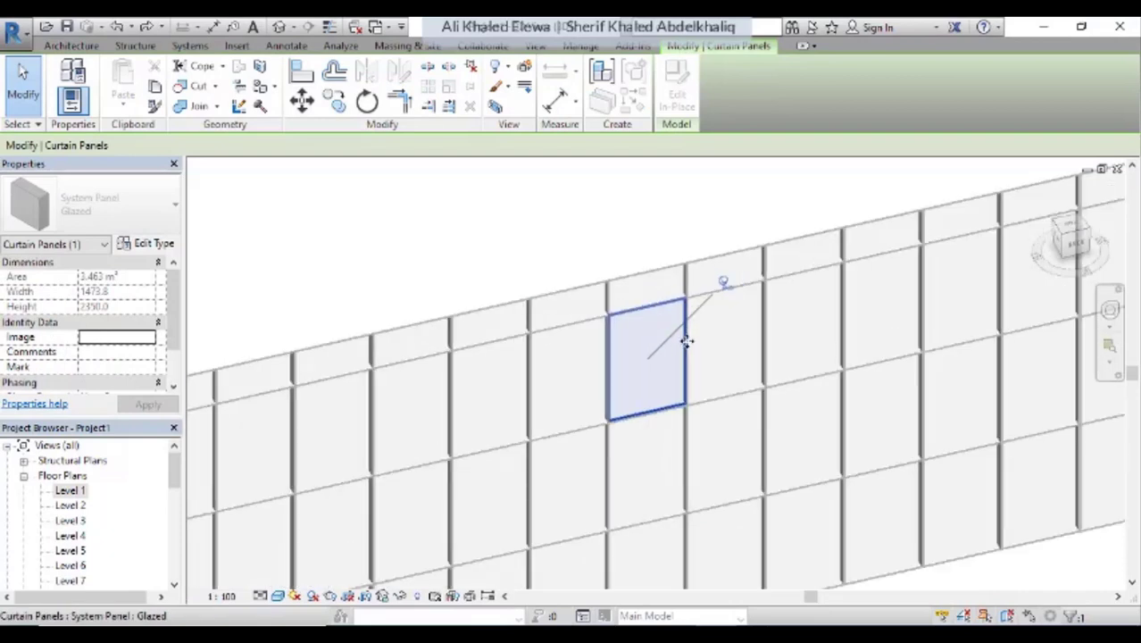
scroll(683, 339, "up", 1)
scroll(639, 357, "down", 1)
scroll(663, 356, "down", 1)
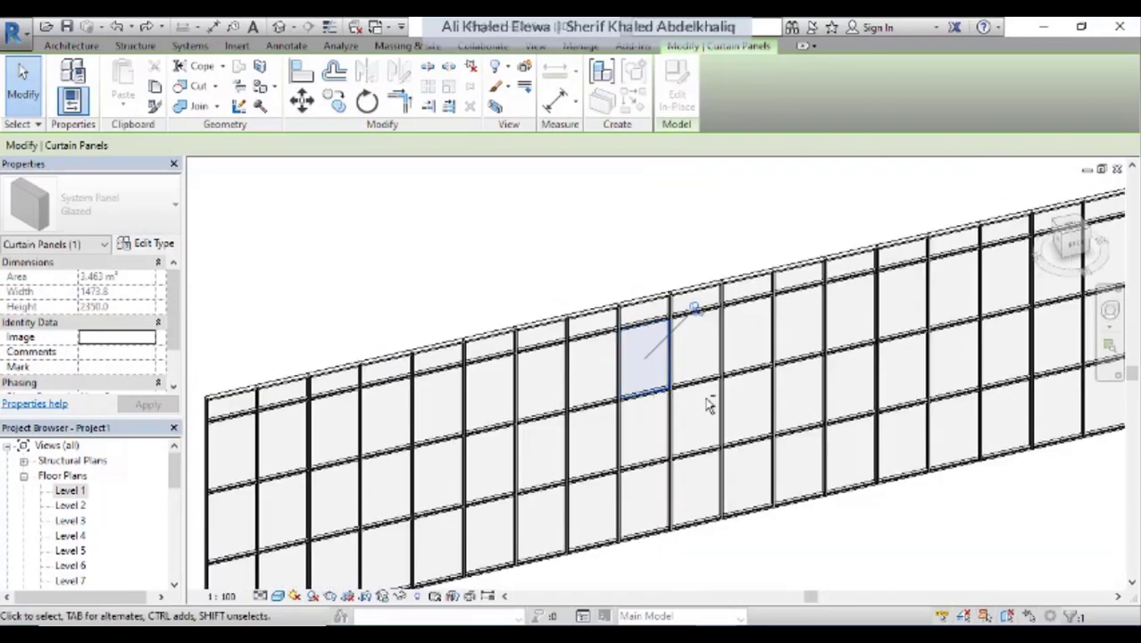
mouse_move(611, 372)
middle_mouse_down("shift")
mouse_move(657, 416)
mouse_move(643, 405)
mouse_move(649, 393)
middle_mouse_up("shift")
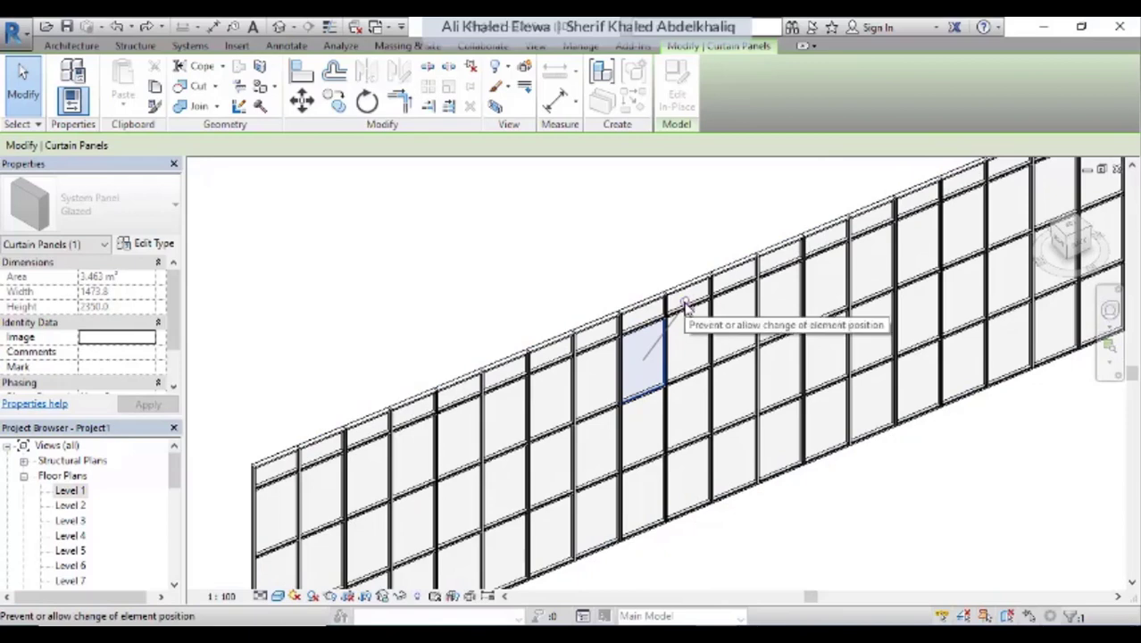
scroll(684, 304, "up", 2)
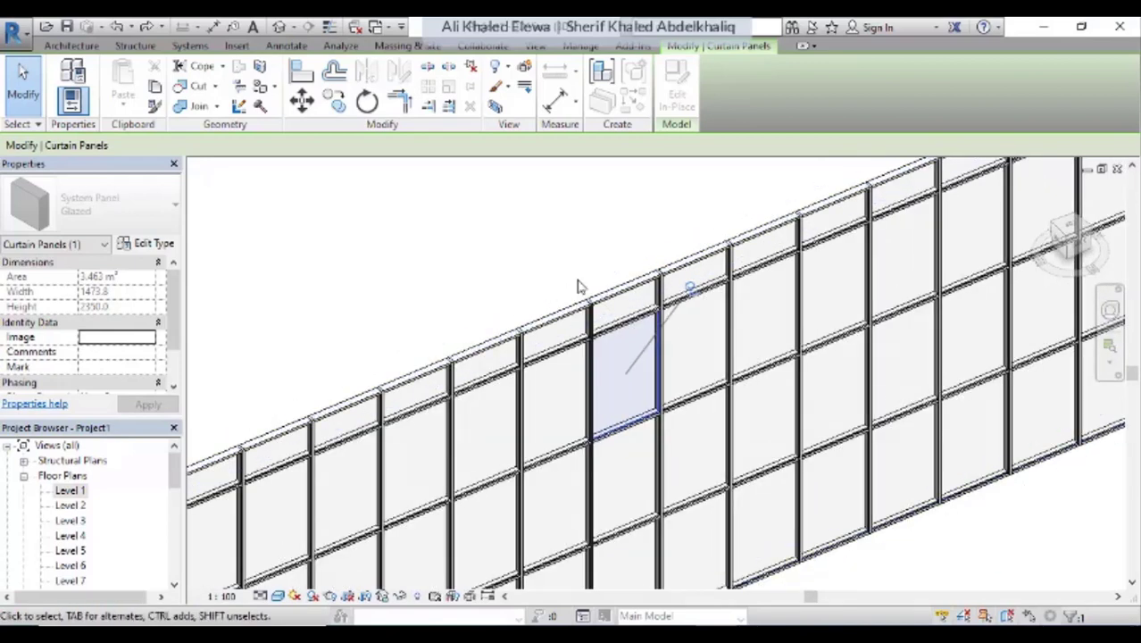
scroll(662, 289, "up", 2)
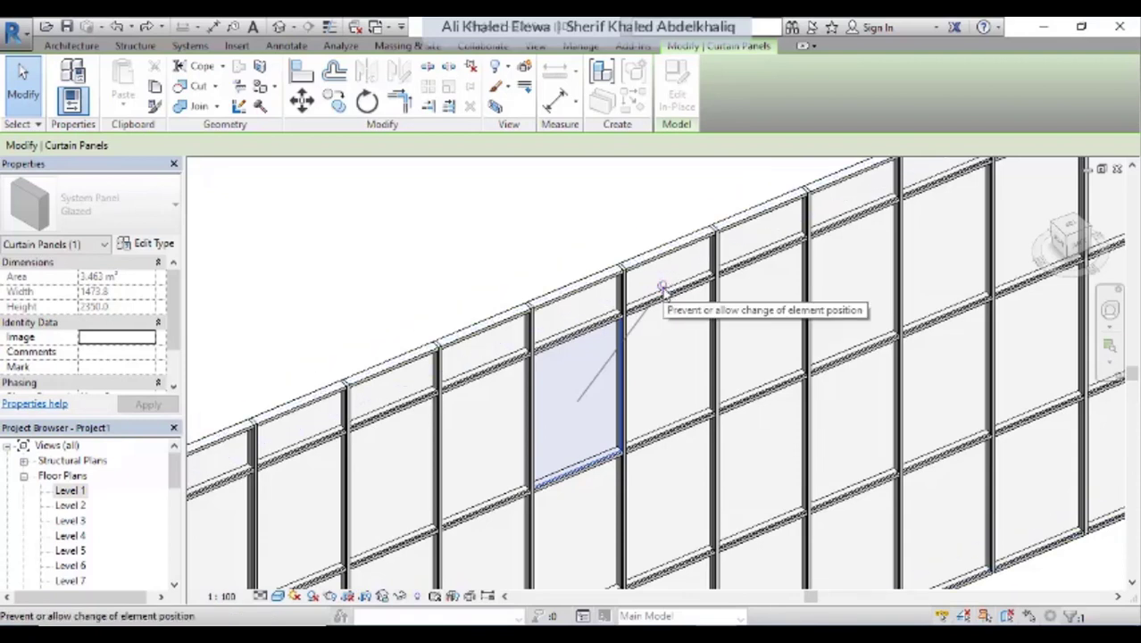
left_click(662, 287)
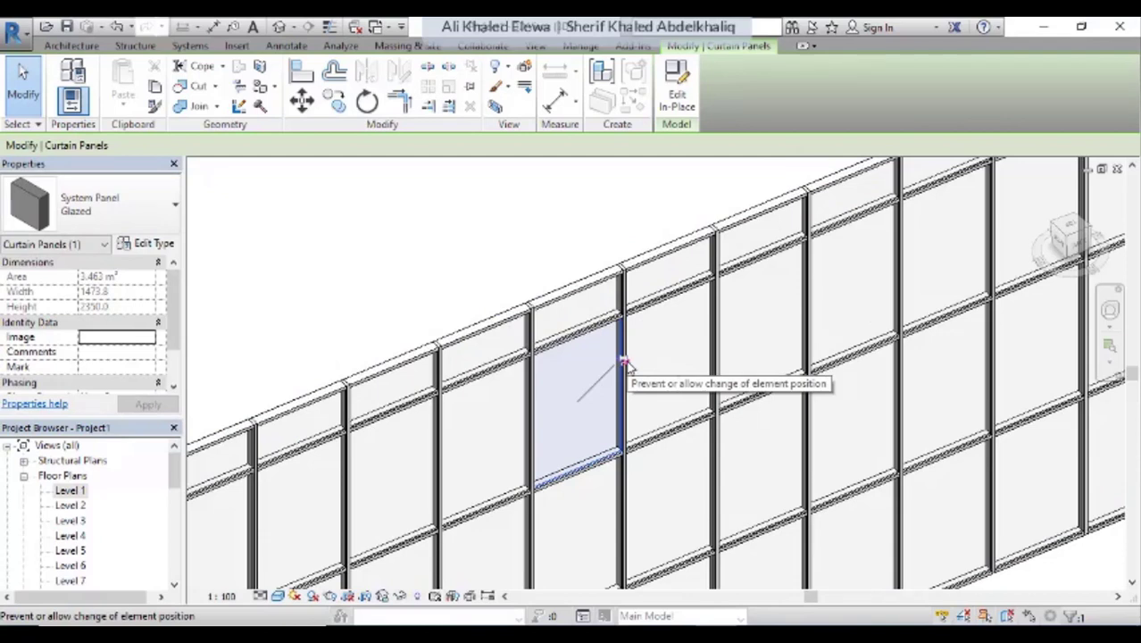
scroll(598, 357, "down", 1)
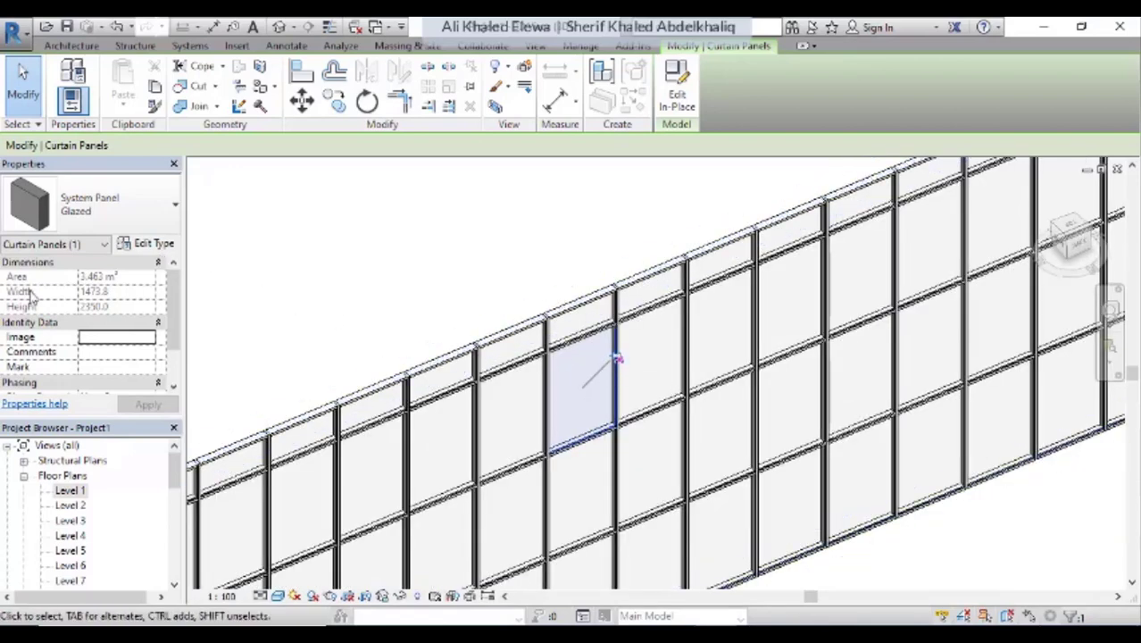
Change the unpinned panel's type to System Panel : Solid.
left_click(105, 200)
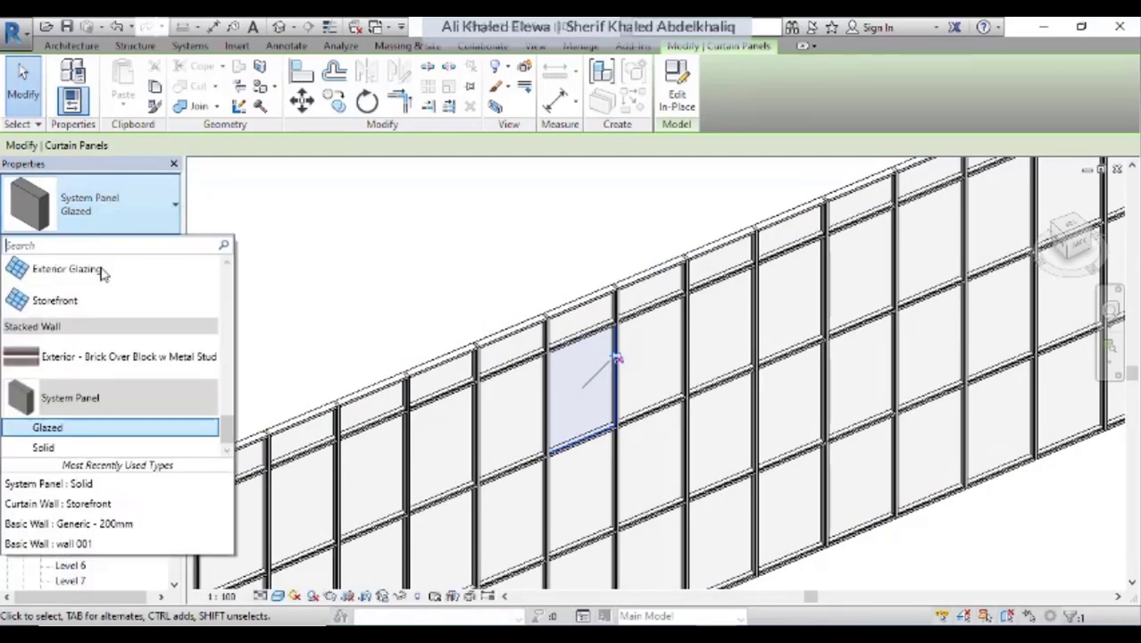
left_click(122, 449)
key("Escape")
scroll(928, 304, "down", 2)
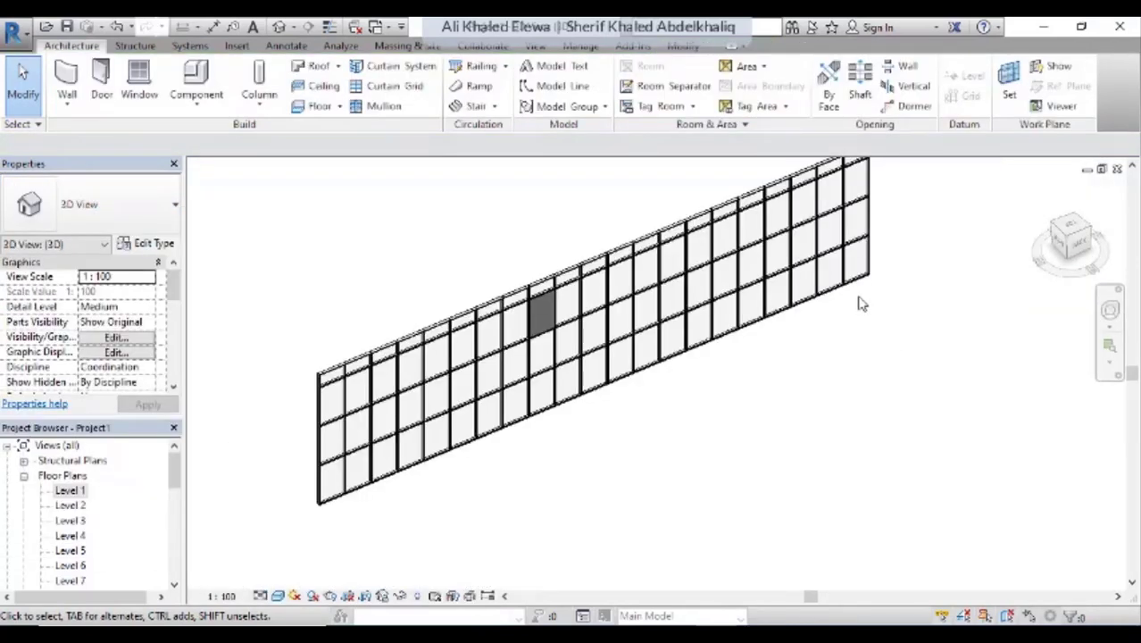
Orbit the view and select the whole storefront curtain wall.
middle_click_drag(862, 303, 926, 356, "shift")
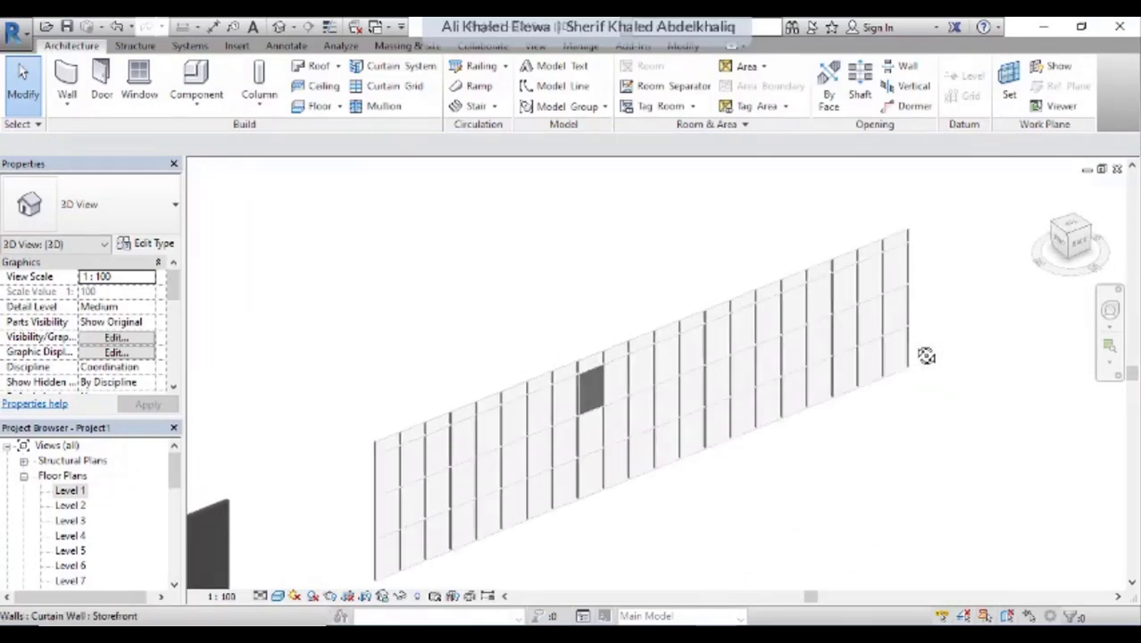
left_click(513, 386)
scroll(710, 312, "down", 3)
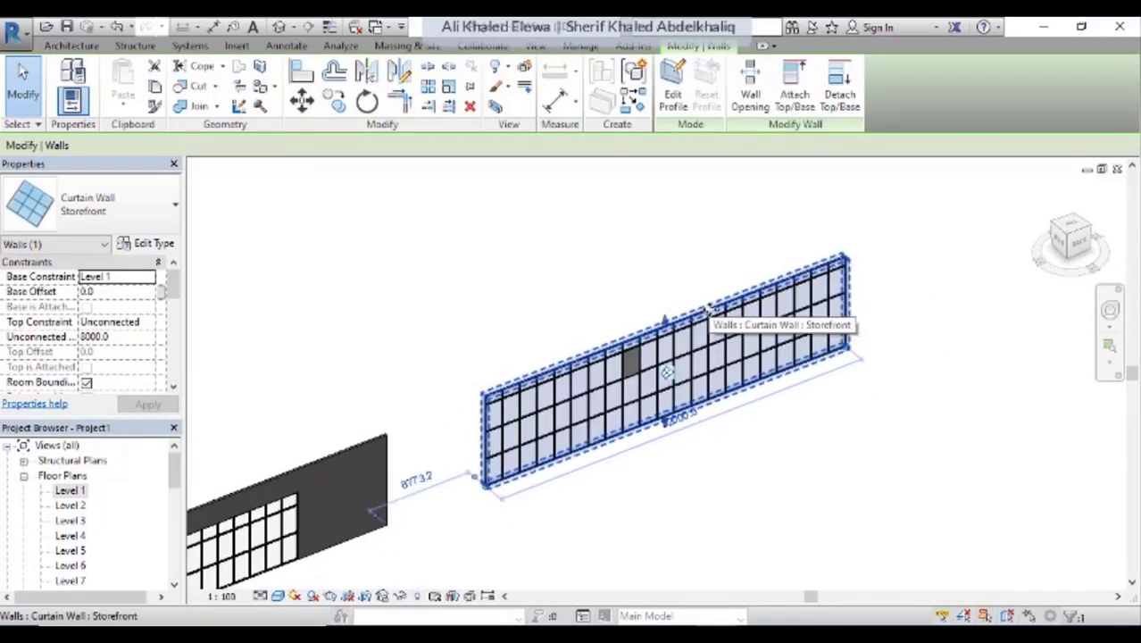
In Edit Profile, sketch new lines stepping down across the wall's top edge to its right edge.
left_click(674, 94)
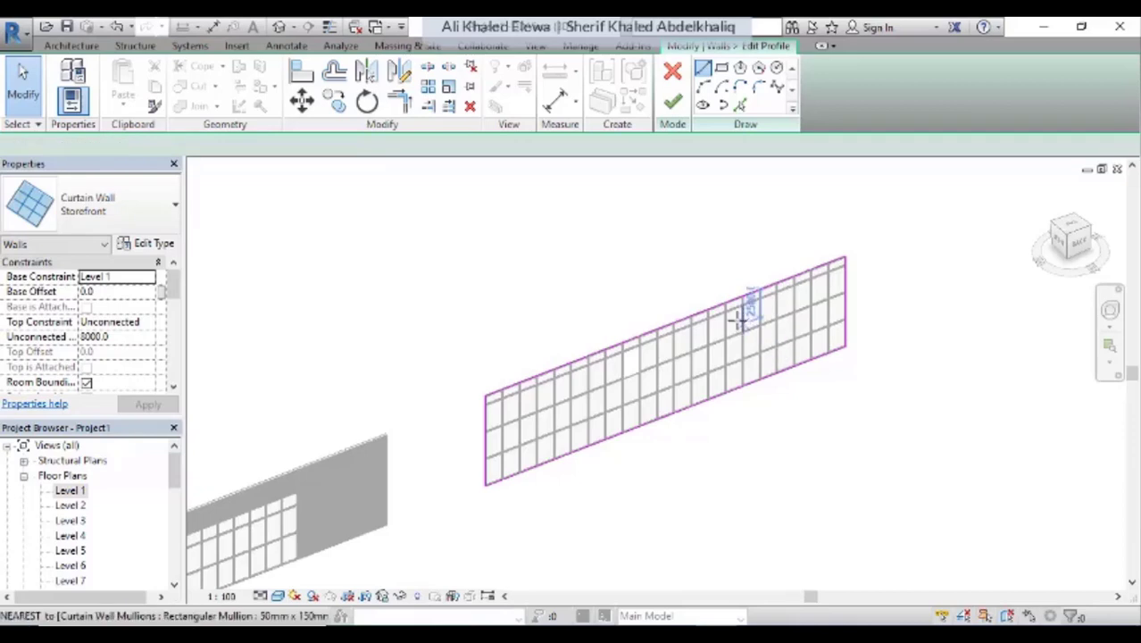
left_click(714, 304)
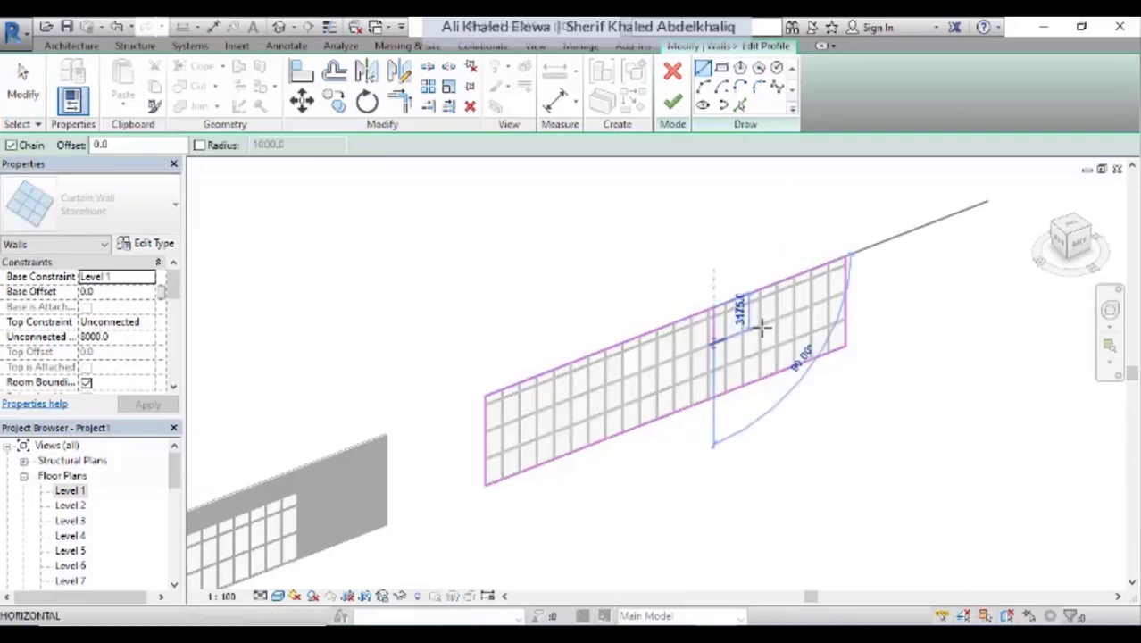
left_click(714, 342)
left_click(808, 308)
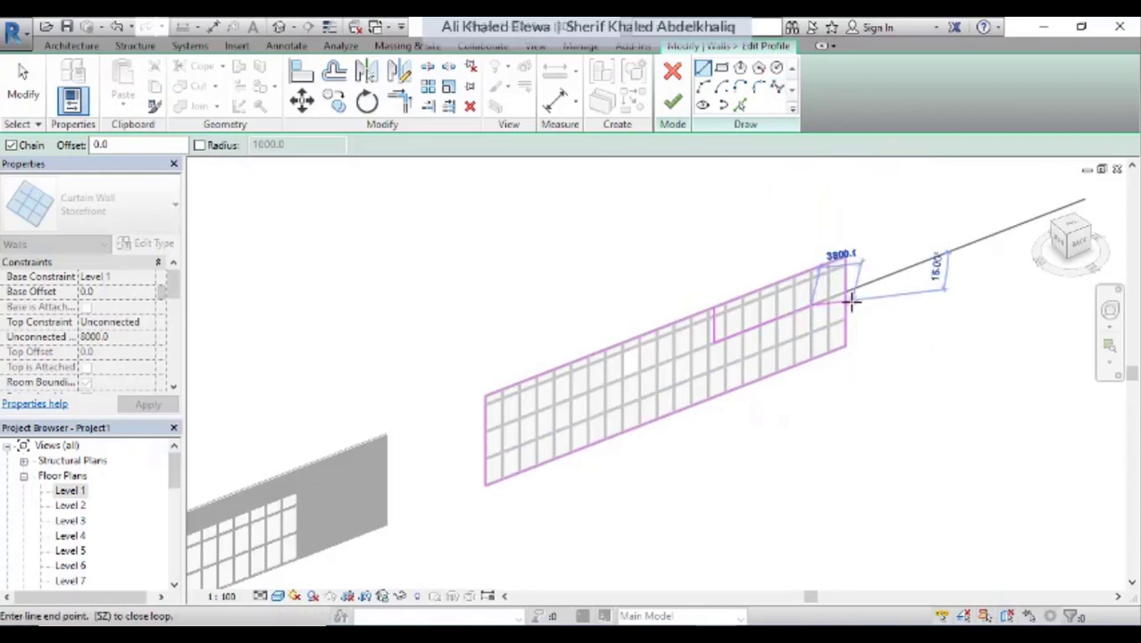
left_click(847, 305)
key("Escape")
key("Escape")
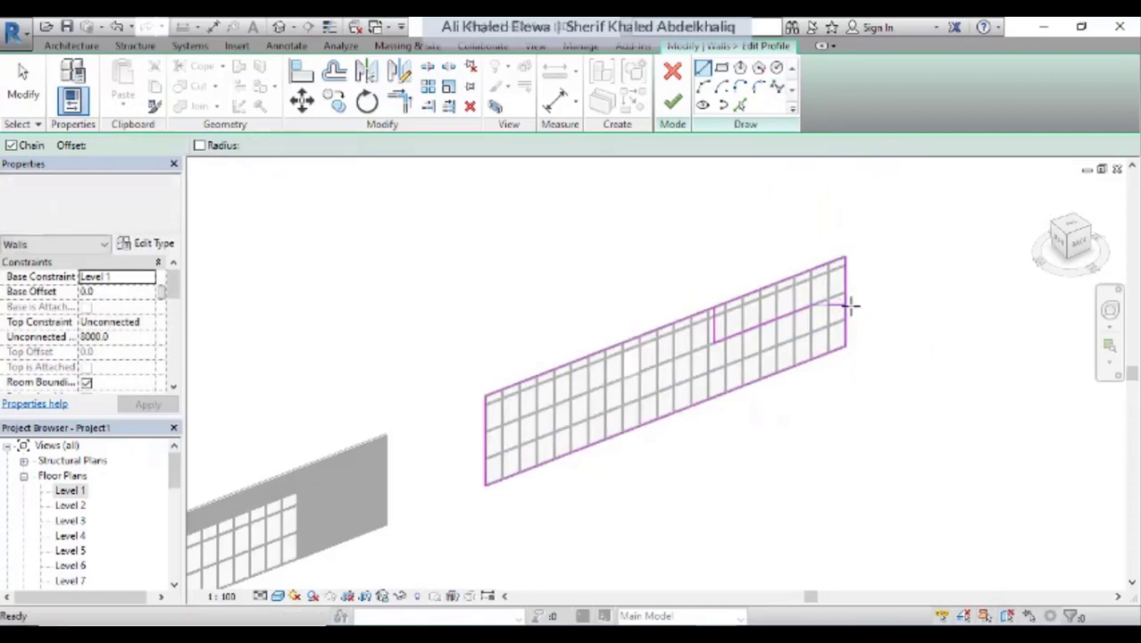
scroll(848, 313, "up", 3)
Trim the profile sketch lines into a corner with TR and finish the profile edit.
key("t")
key("r")
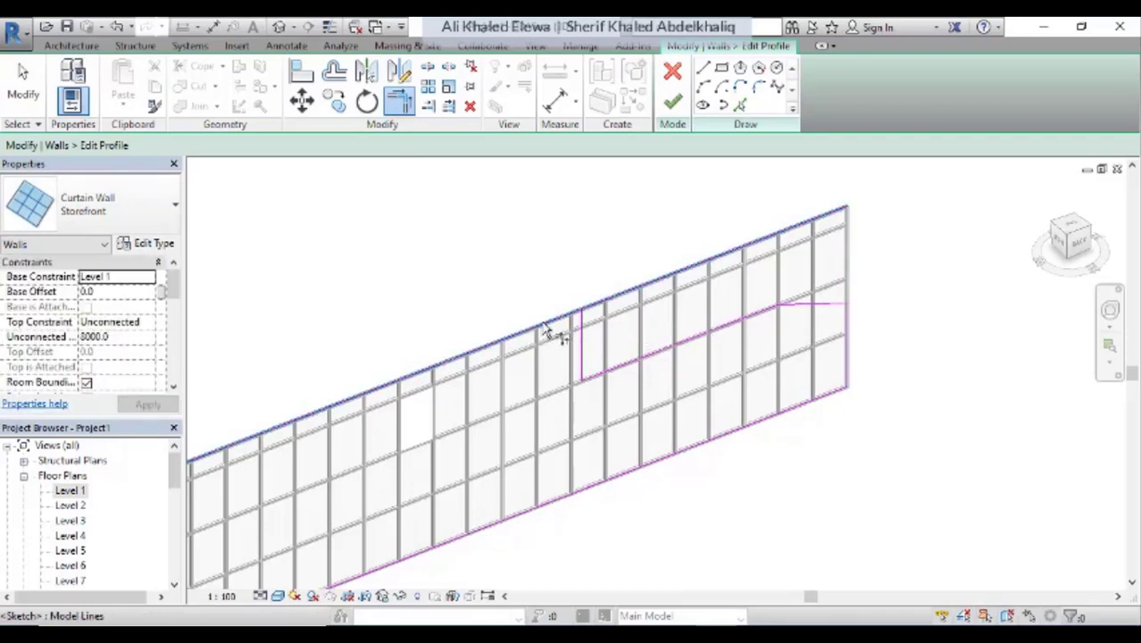
left_click(581, 326)
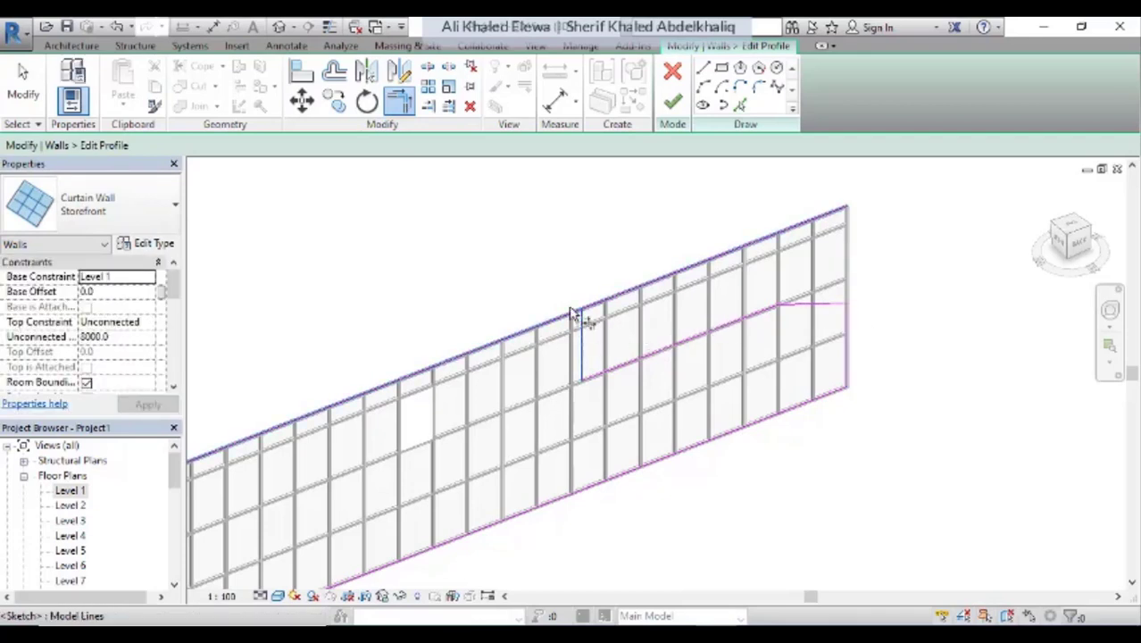
left_click(583, 321)
scroll(599, 332, "down", 2)
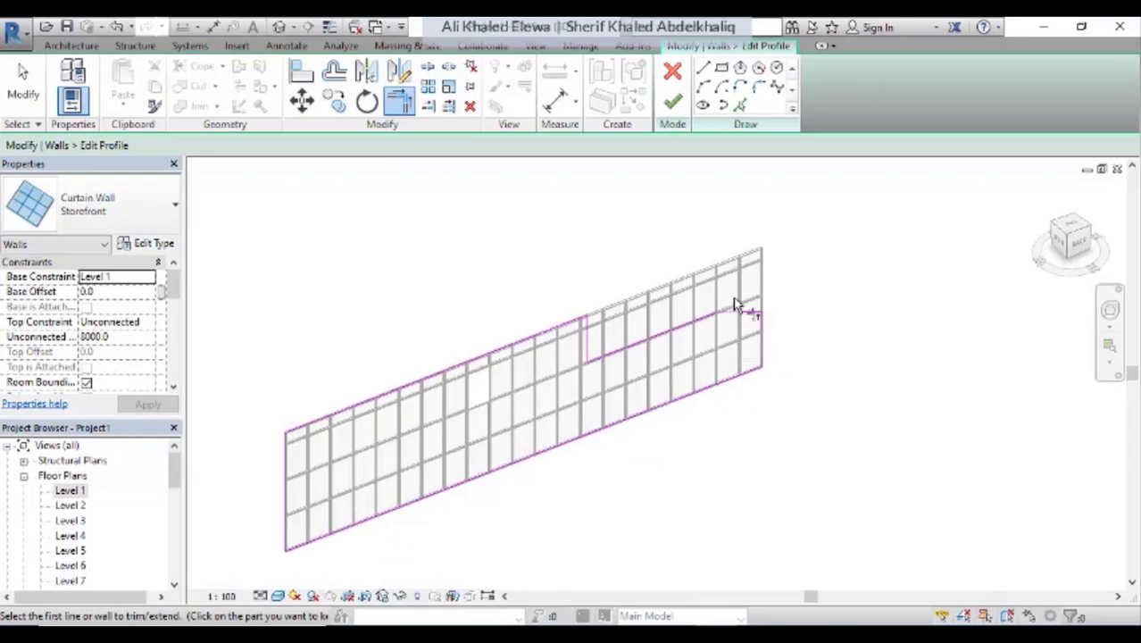
scroll(740, 305, "up", 1)
scroll(739, 304, "up", 1)
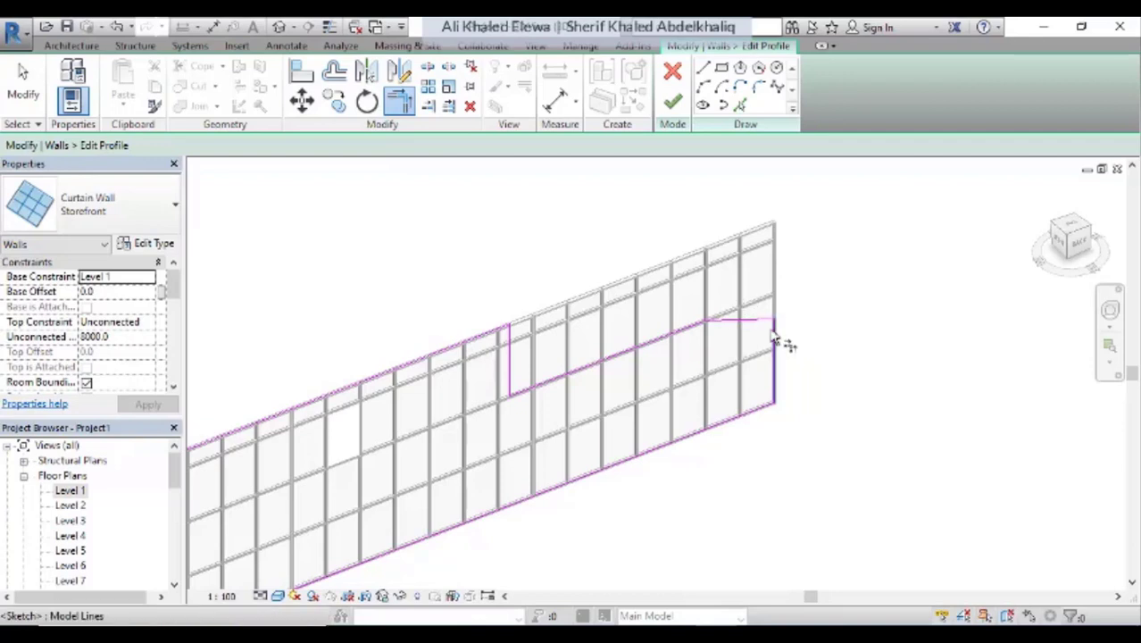
key("Escape")
scroll(756, 254, "down", 2)
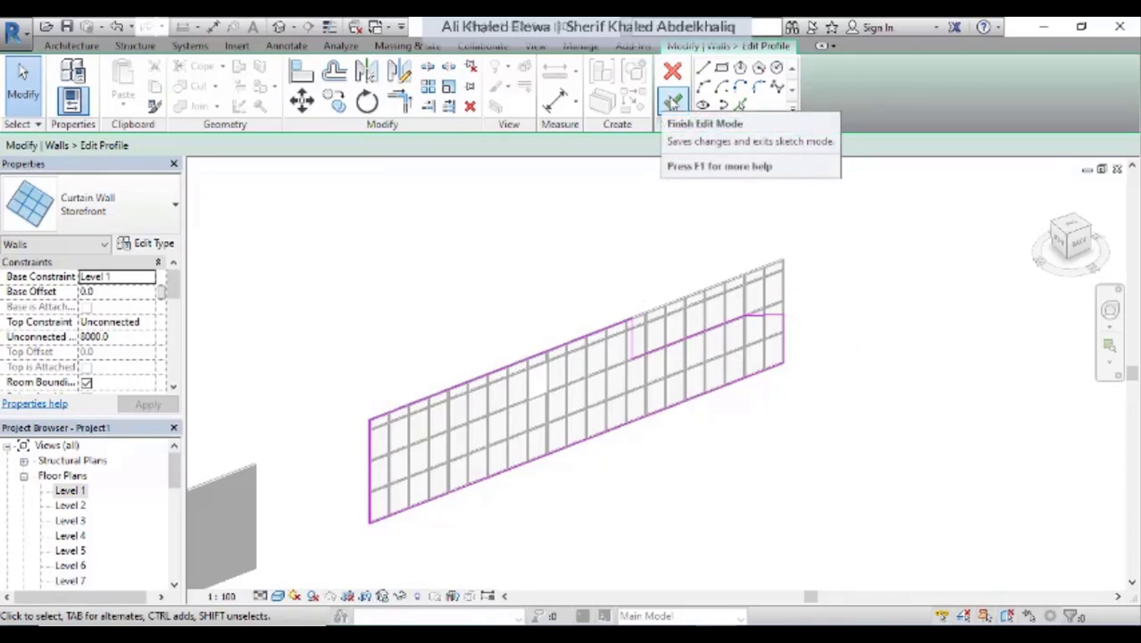
left_click(673, 104)
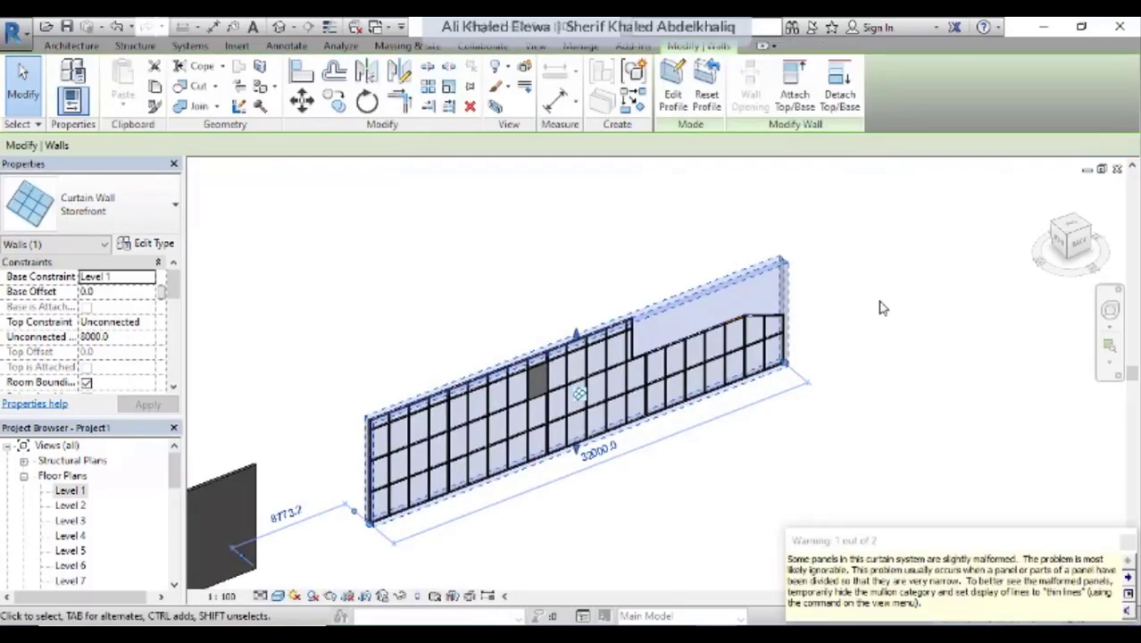
left_click(879, 305)
scroll(879, 306, "down", 3)
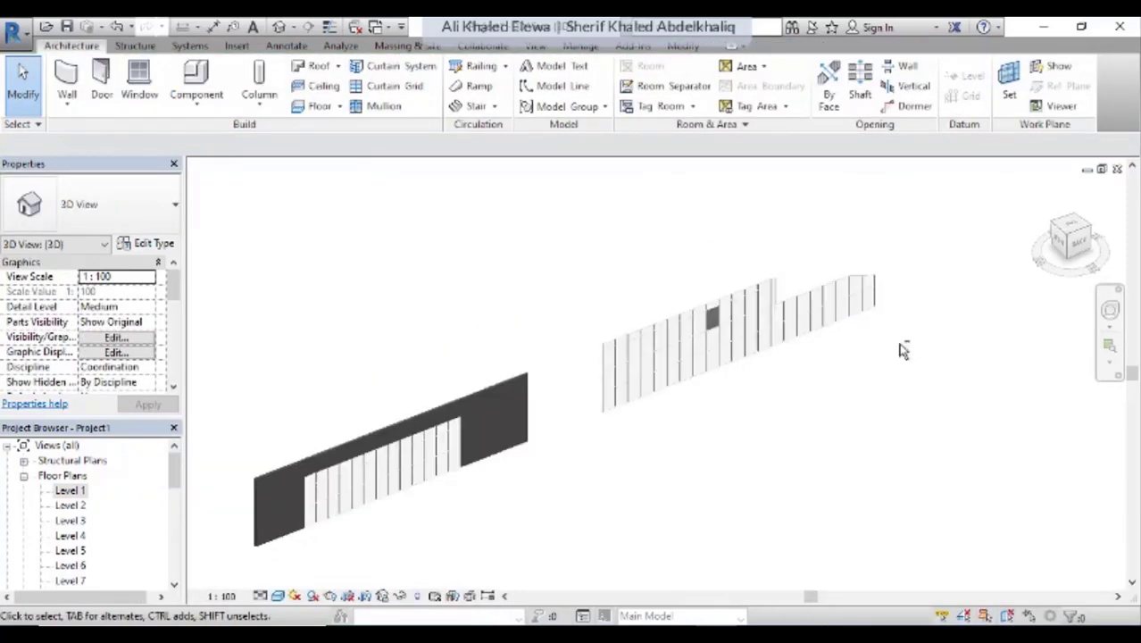
mouse_move(902, 343)
middle_mouse_down("shift")
mouse_move(697, 359)
mouse_move(912, 331)
middle_mouse_up("shift")
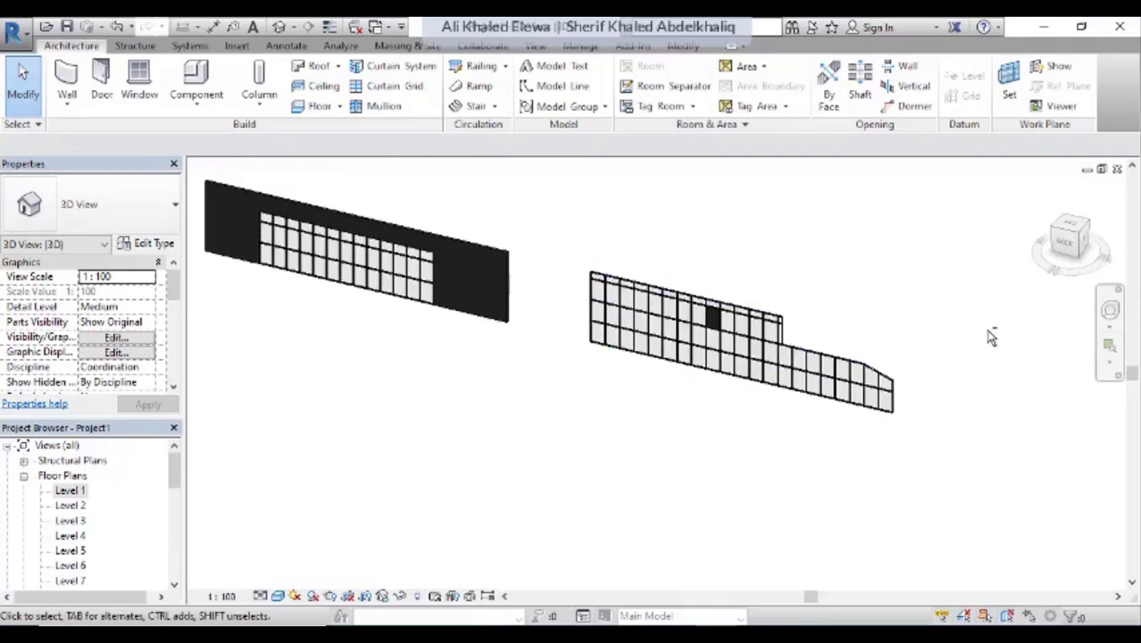
mouse_move(612, 400)
middle_mouse_down("shift")
mouse_move(780, 387)
mouse_move(828, 319)
middle_mouse_up("shift")
scroll(827, 319, "up", 4)
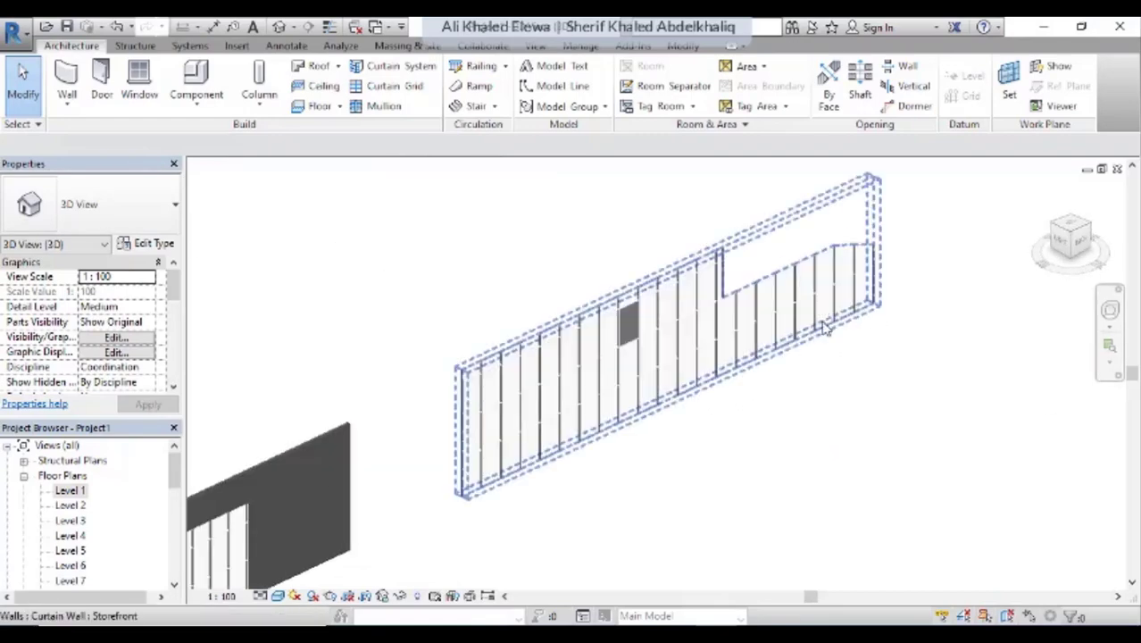
left_click(668, 346)
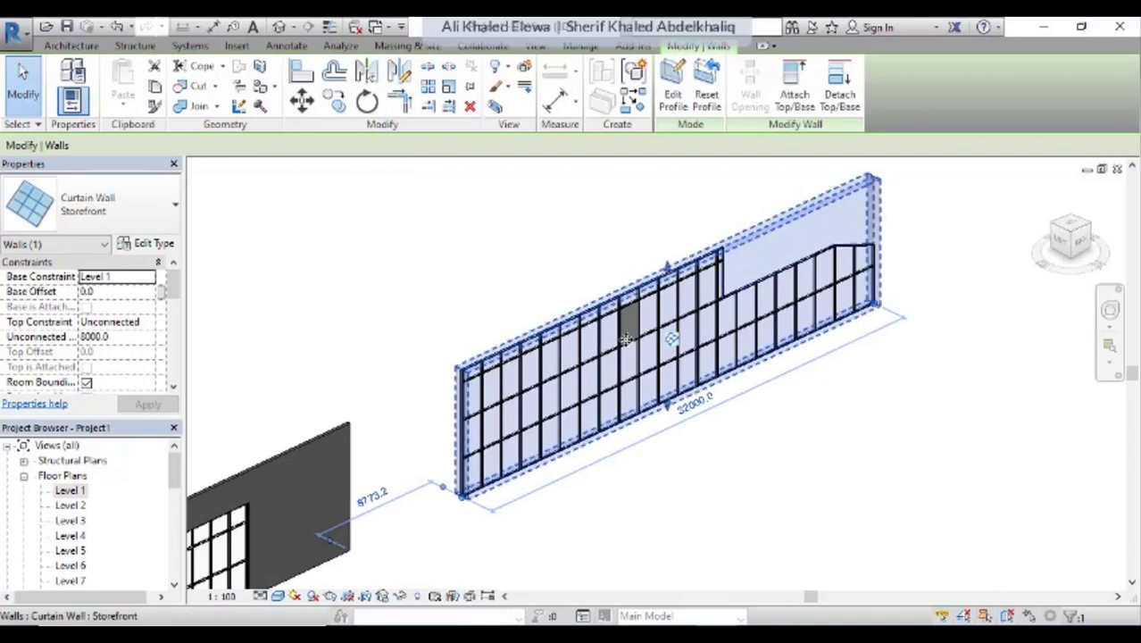
Duplicate the Storefront type as Storefront 2 and open its Vertical Grid Layout options.
left_click(165, 248)
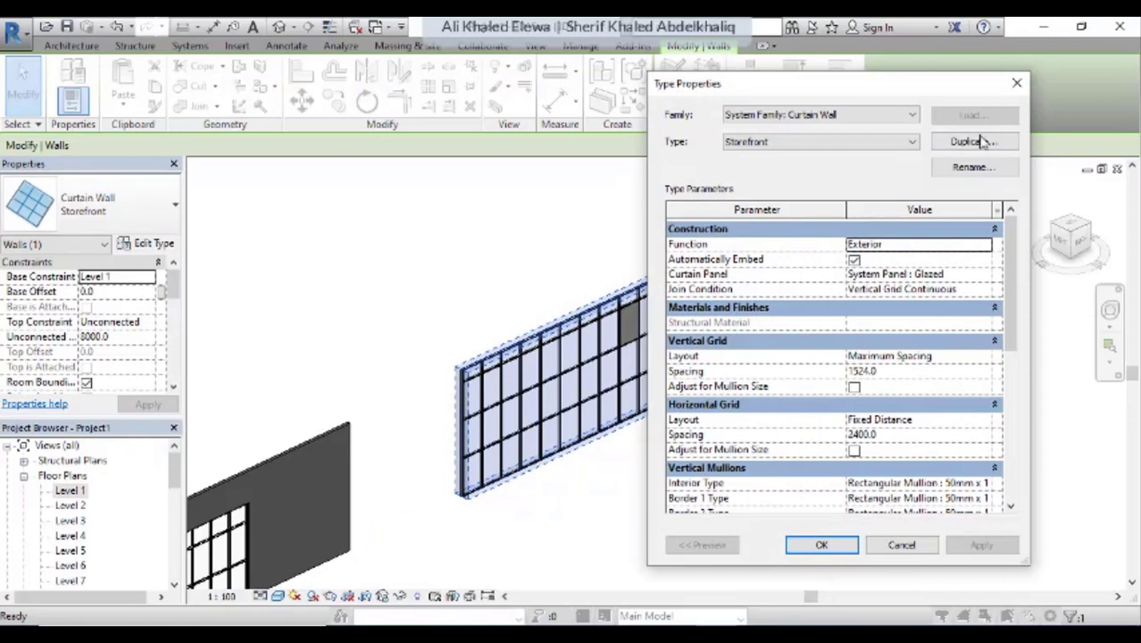
left_click(981, 142)
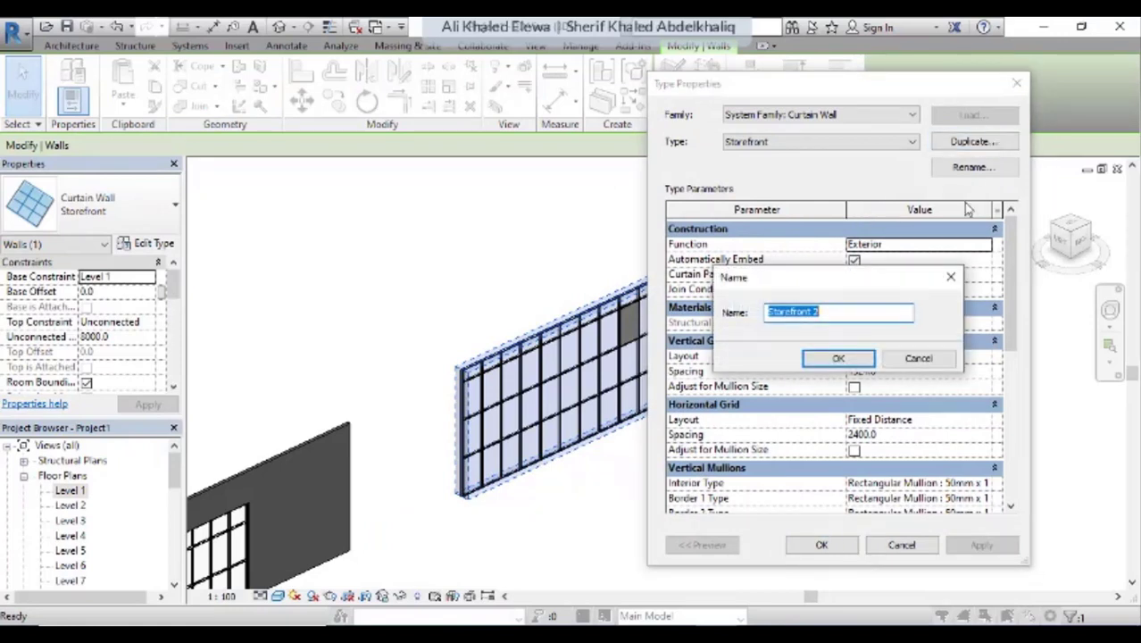
key("Return")
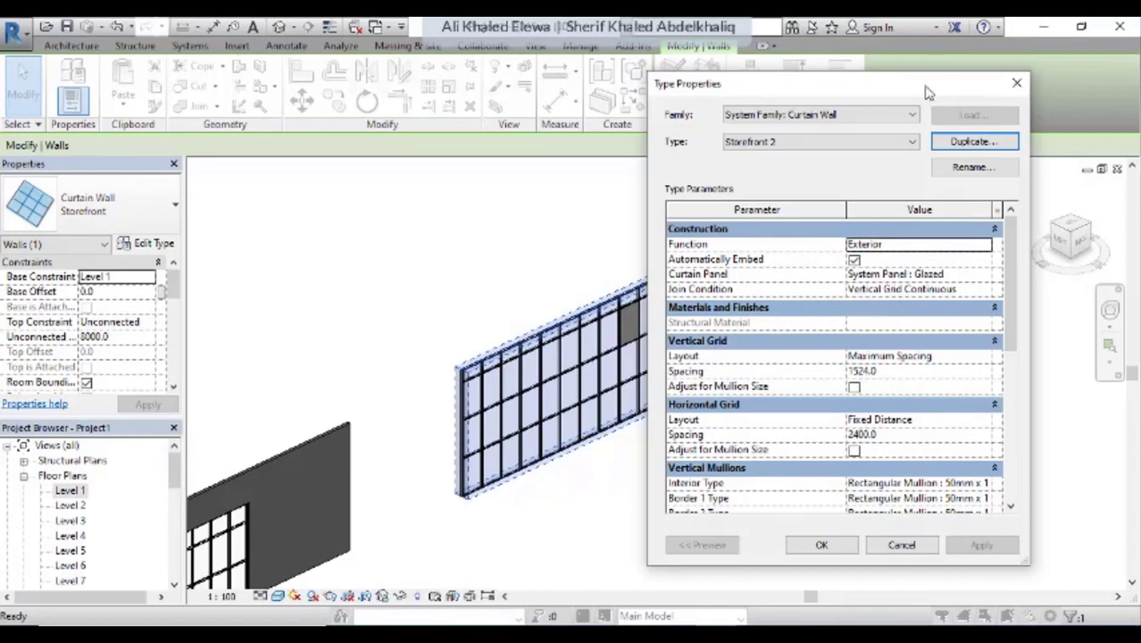
left_click_drag(927, 92, 327, 114)
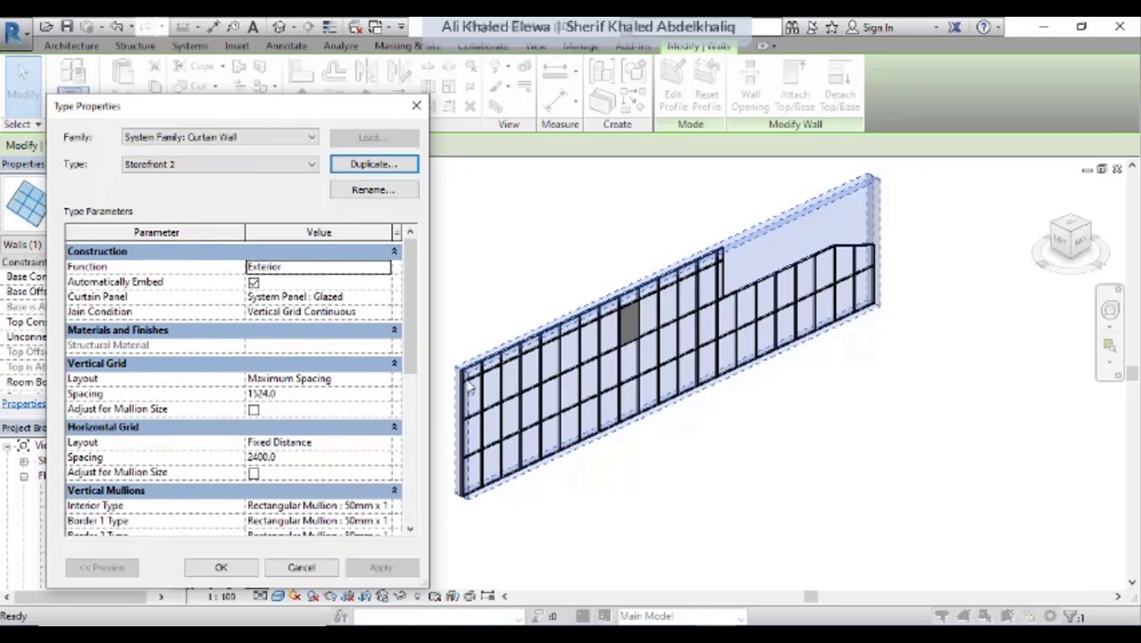
scroll(404, 340, "down", 2)
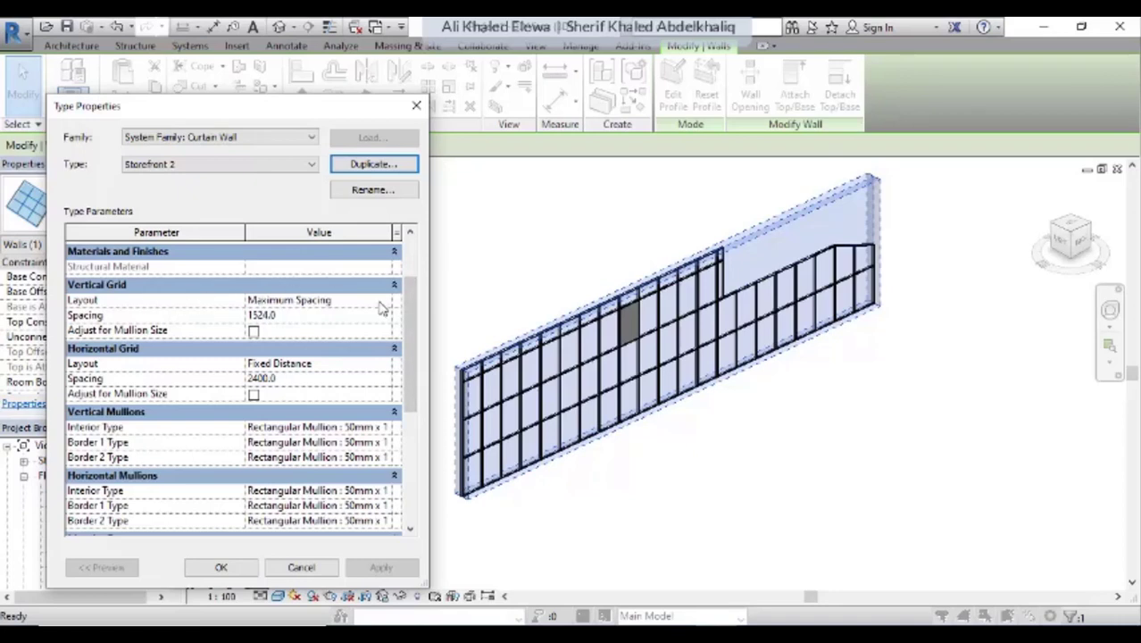
left_click(385, 301)
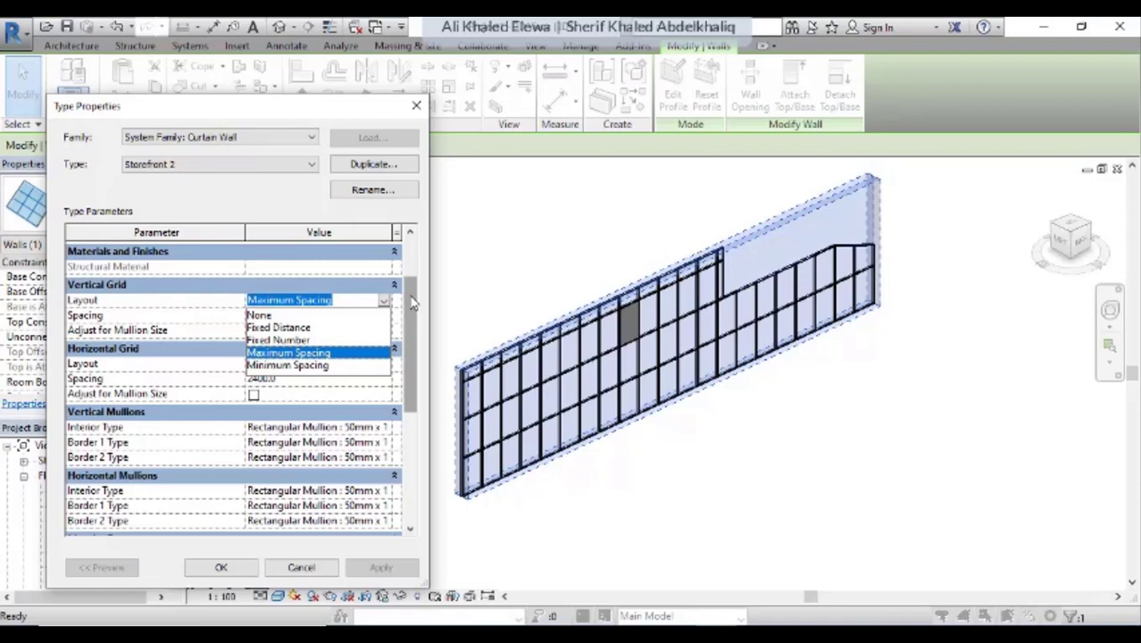
Keep Maximum Spacing layout; set vertical grid spacing 1000 and horizontal 3000, then apply.
left_click(384, 302)
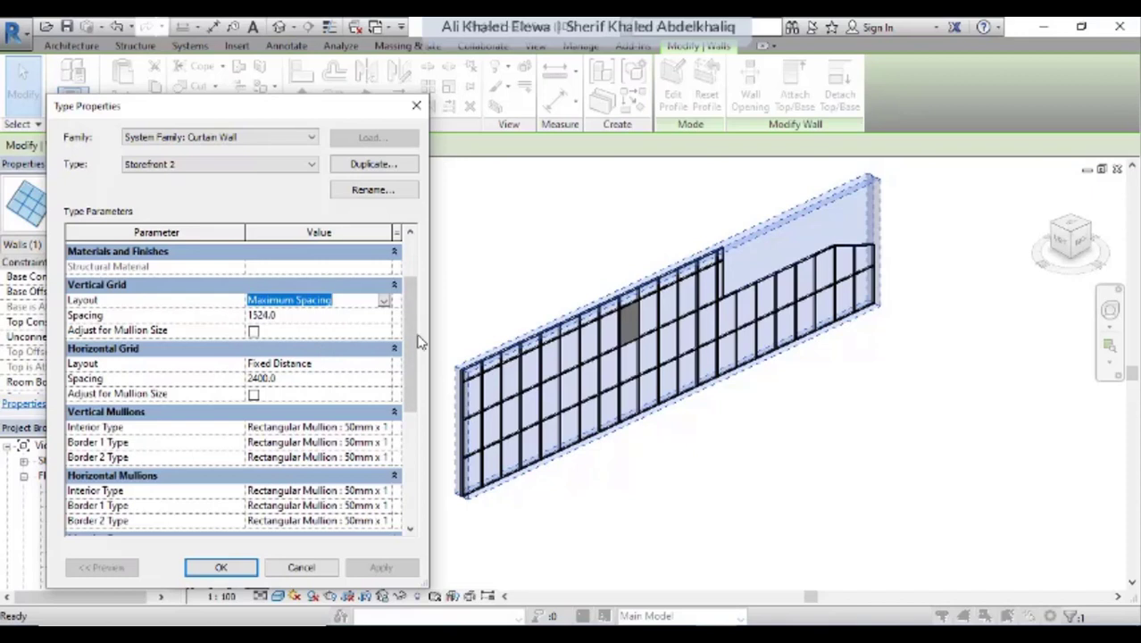
left_click(317, 323)
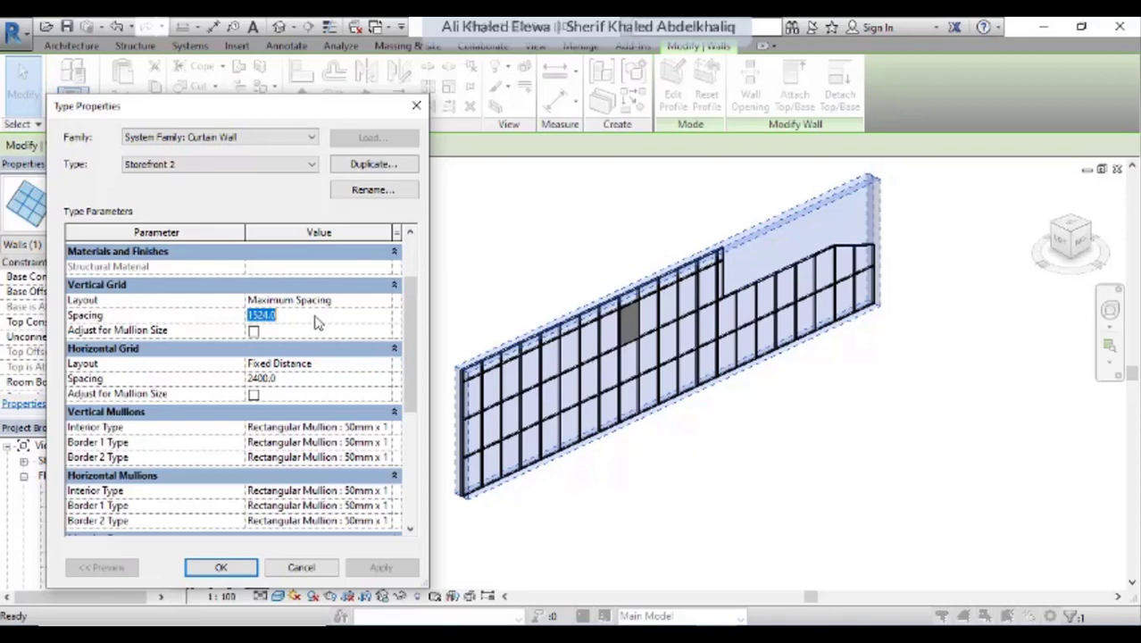
type("1000")
double_click(301, 316)
type("1")
double_click(311, 385)
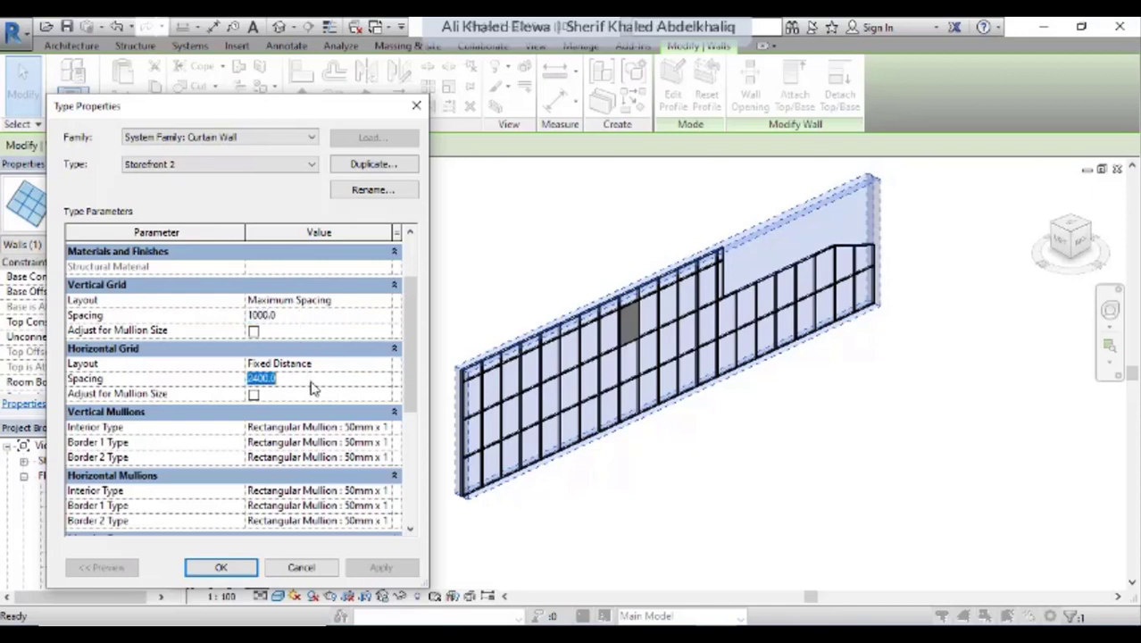
type("30")
left_click(221, 568)
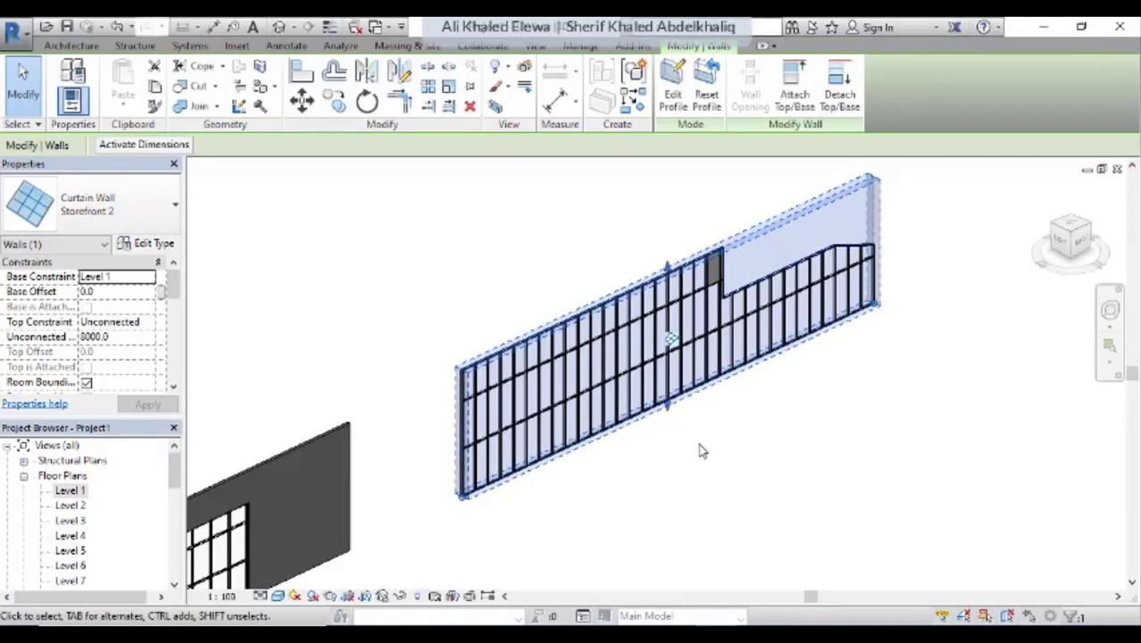
key("Escape")
scroll(614, 442, "up", 3)
mouse_move(614, 442)
middle_mouse_down("shift")
mouse_move(484, 465)
mouse_move(579, 454)
mouse_move(718, 389)
middle_mouse_up("shift")
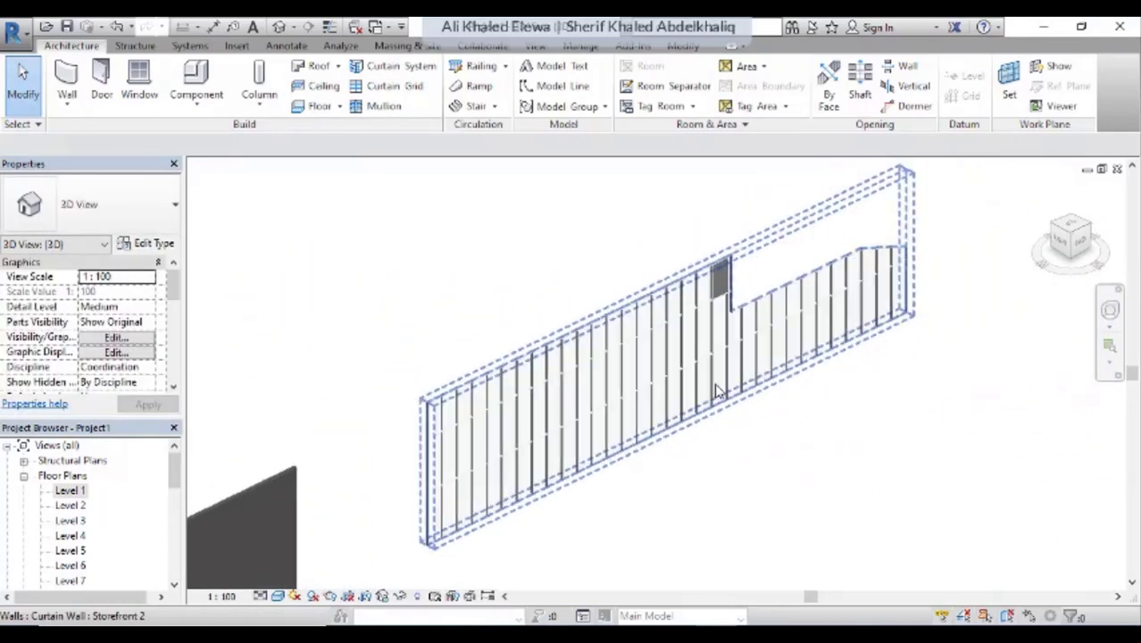
left_click(633, 404)
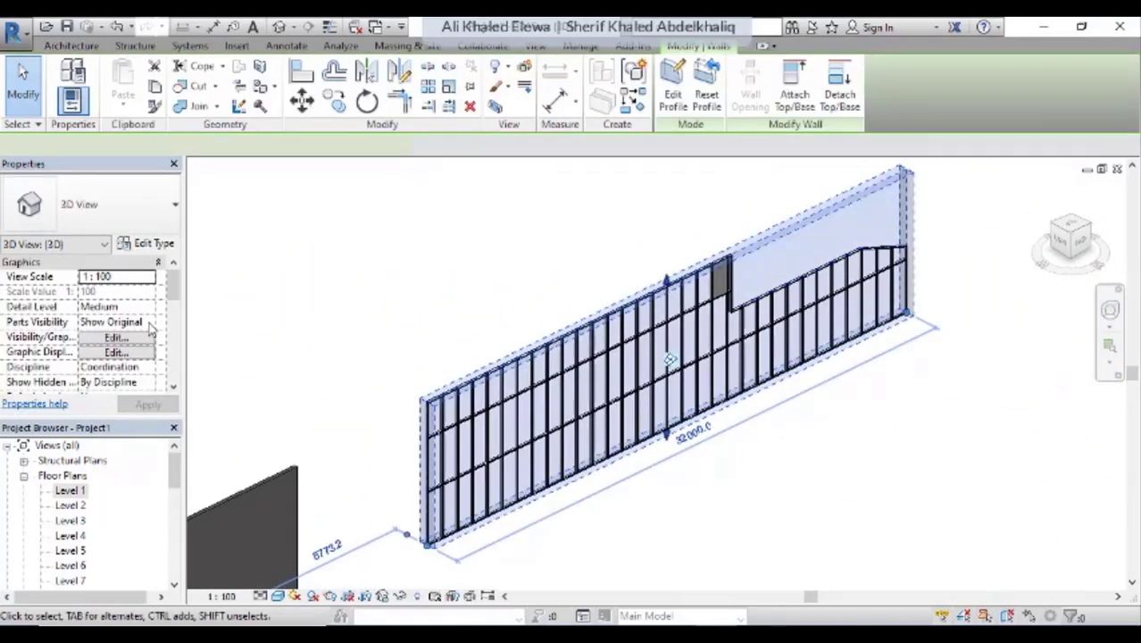
left_click(152, 244)
left_click_drag(414, 328, 414, 346)
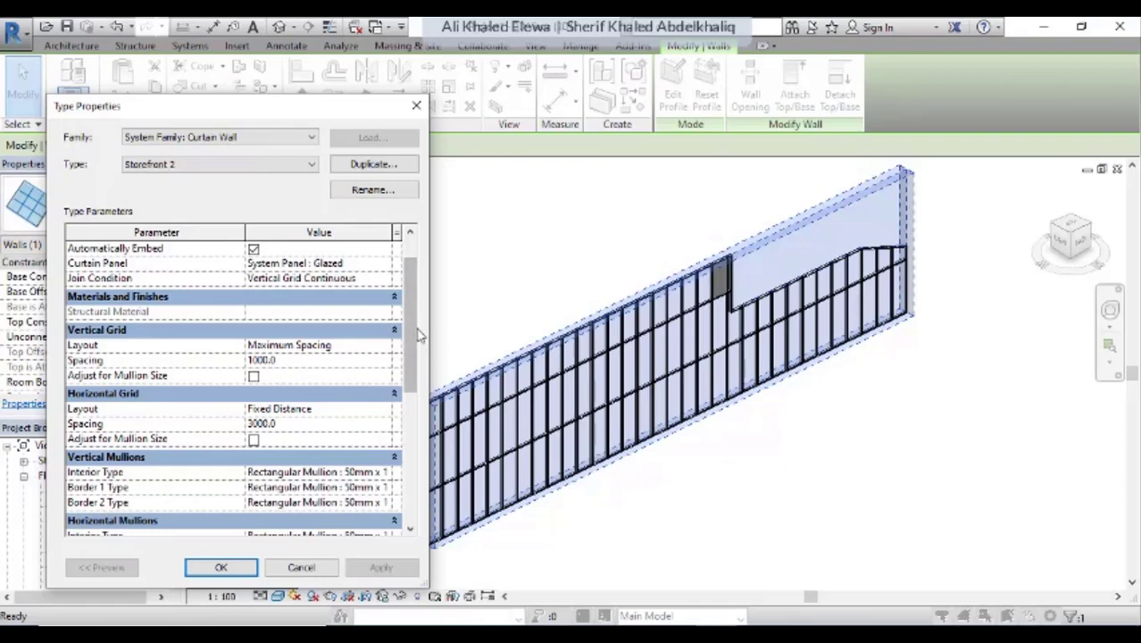
left_click_drag(413, 346, 417, 398)
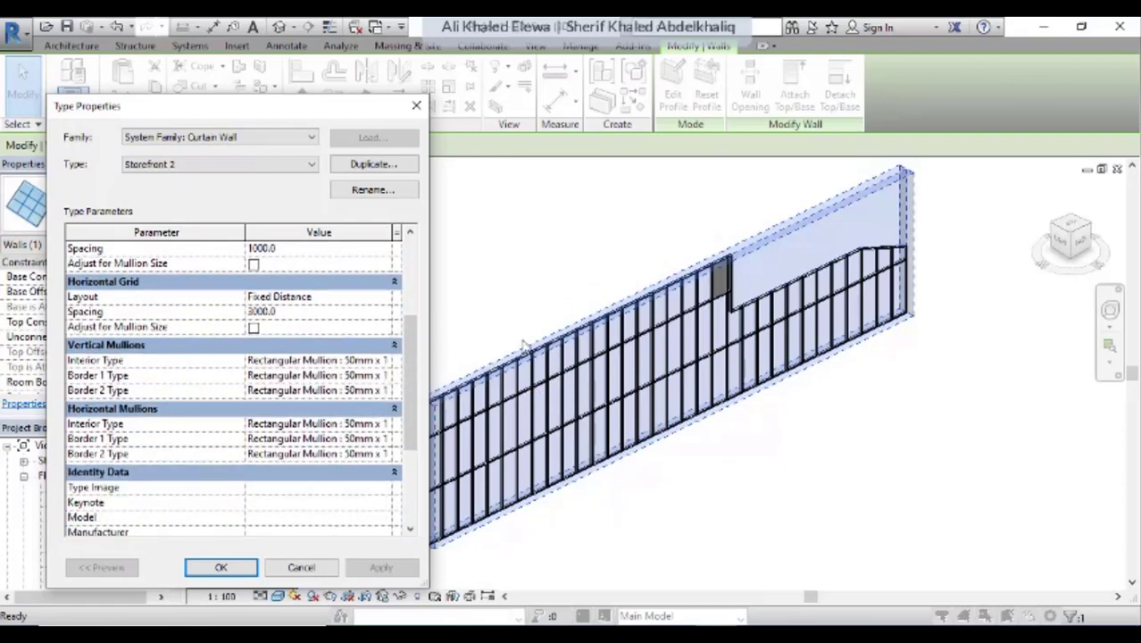
left_click(416, 106)
scroll(523, 370, "up", 3)
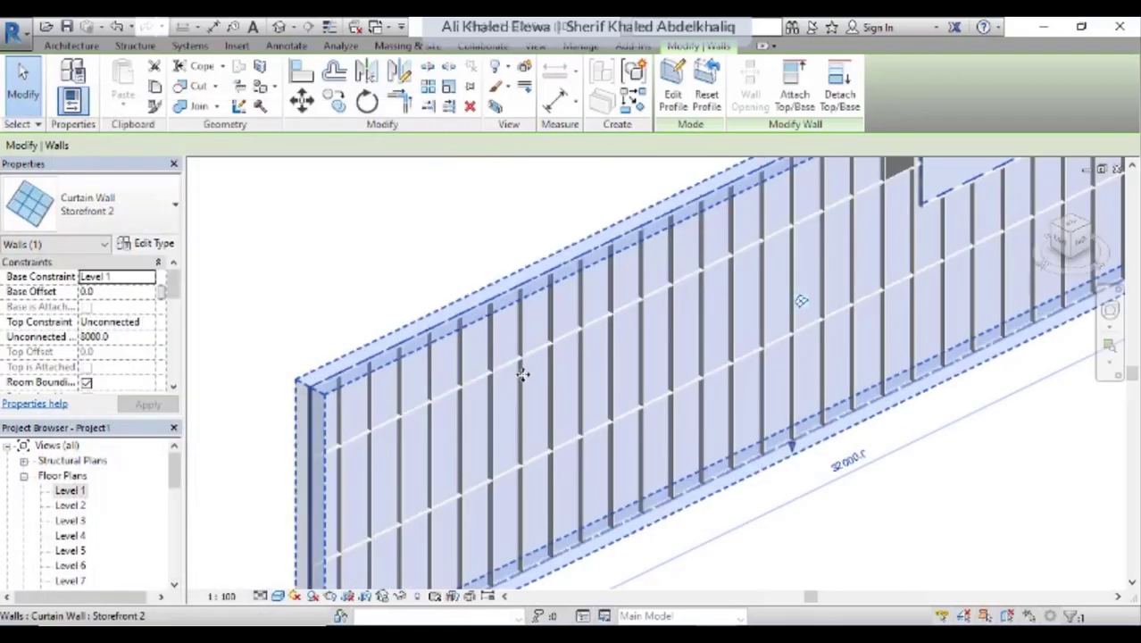
scroll(527, 334, "up", 2)
scroll(532, 338, "down", 5)
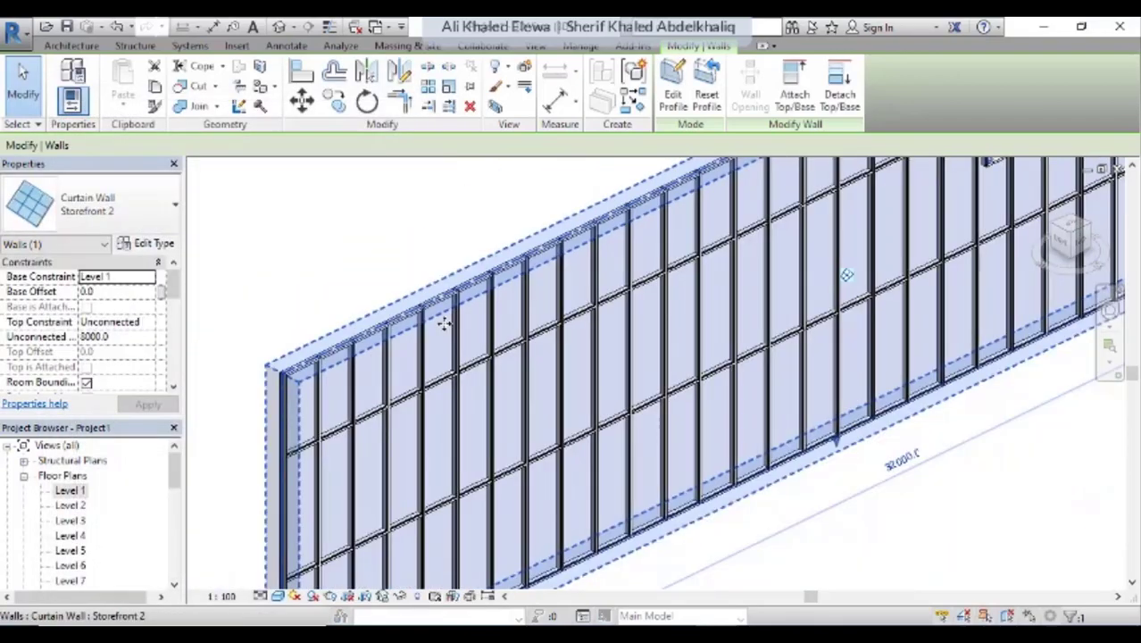
Set vertical and horizontal interior mullions to Circular Mullion : 50mm radius.
left_click(168, 243)
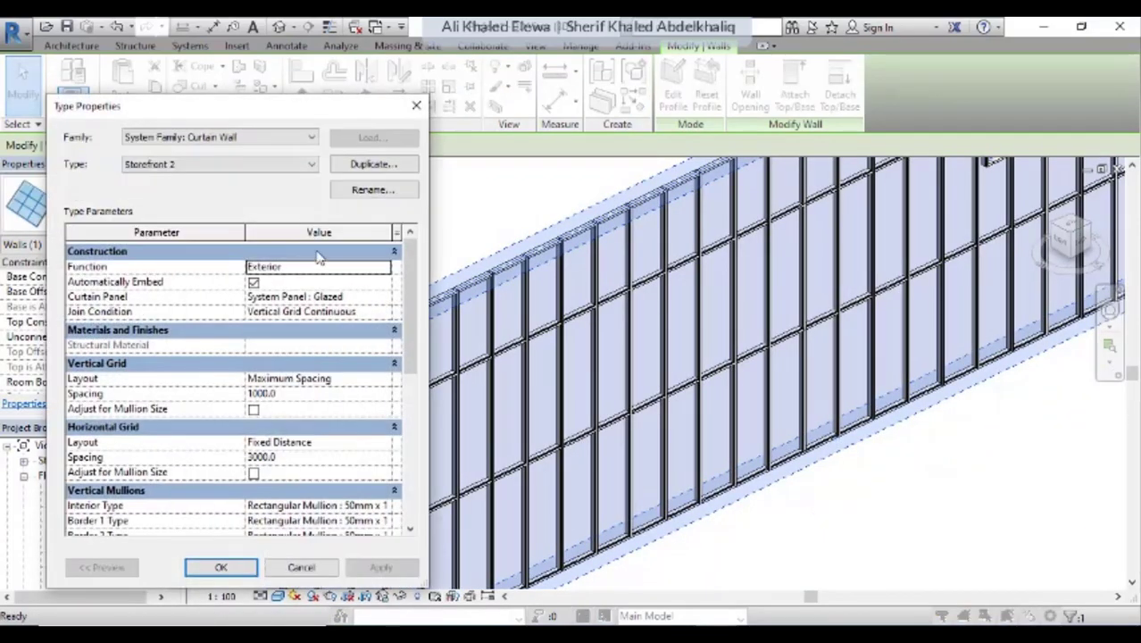
left_click_drag(405, 268, 409, 378)
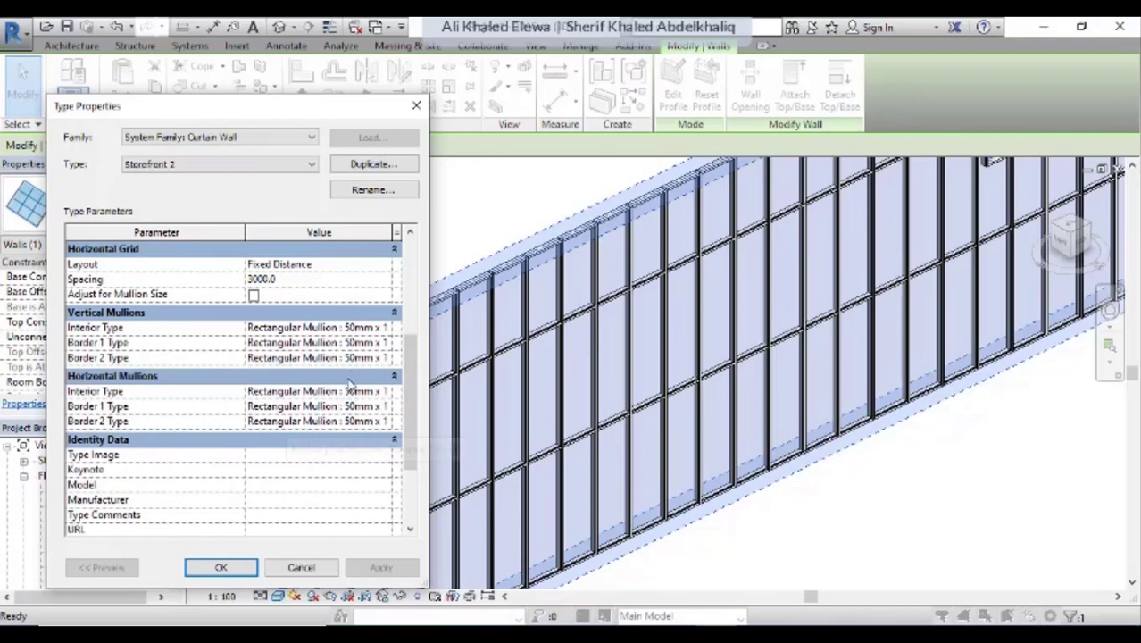
left_click(385, 329)
left_click(385, 328)
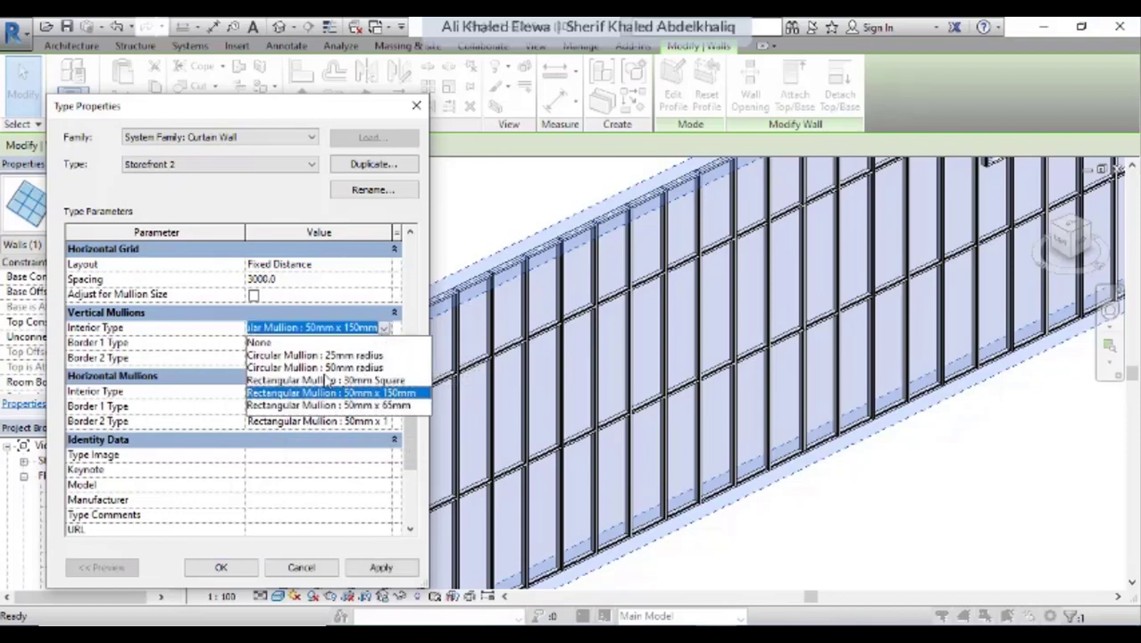
left_click(323, 368)
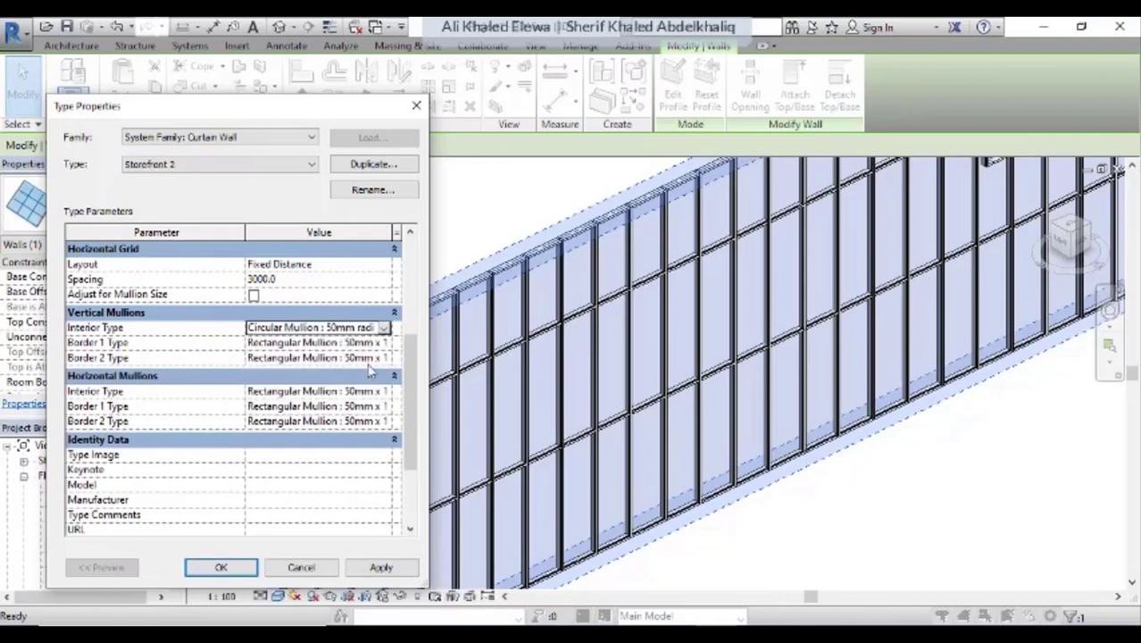
left_click(385, 395)
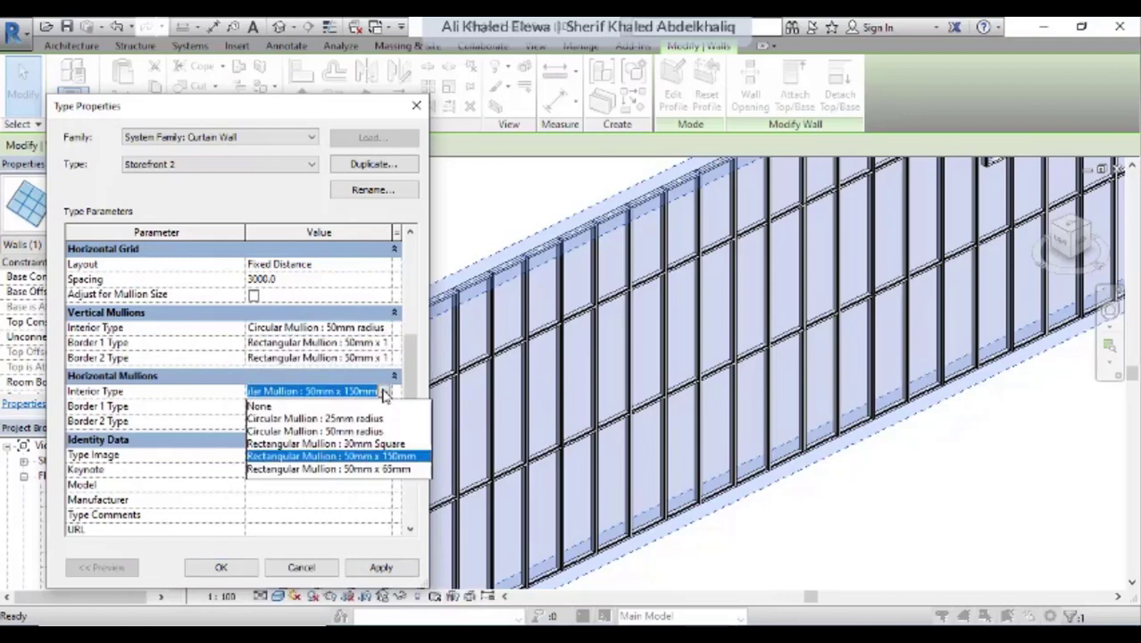
left_click(340, 431)
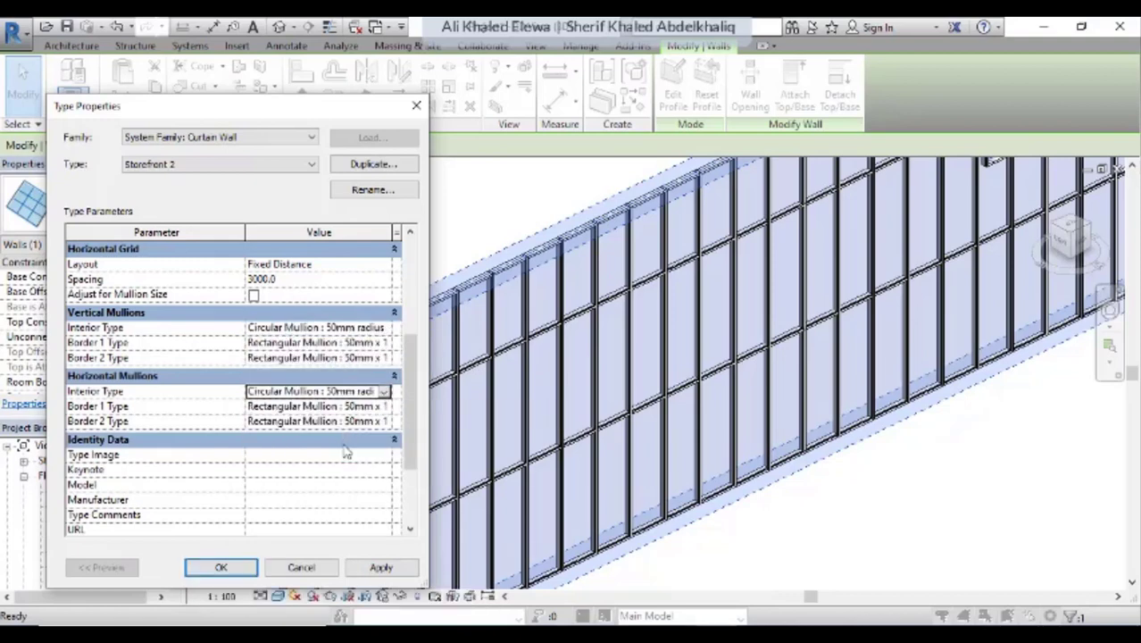
left_click(379, 567)
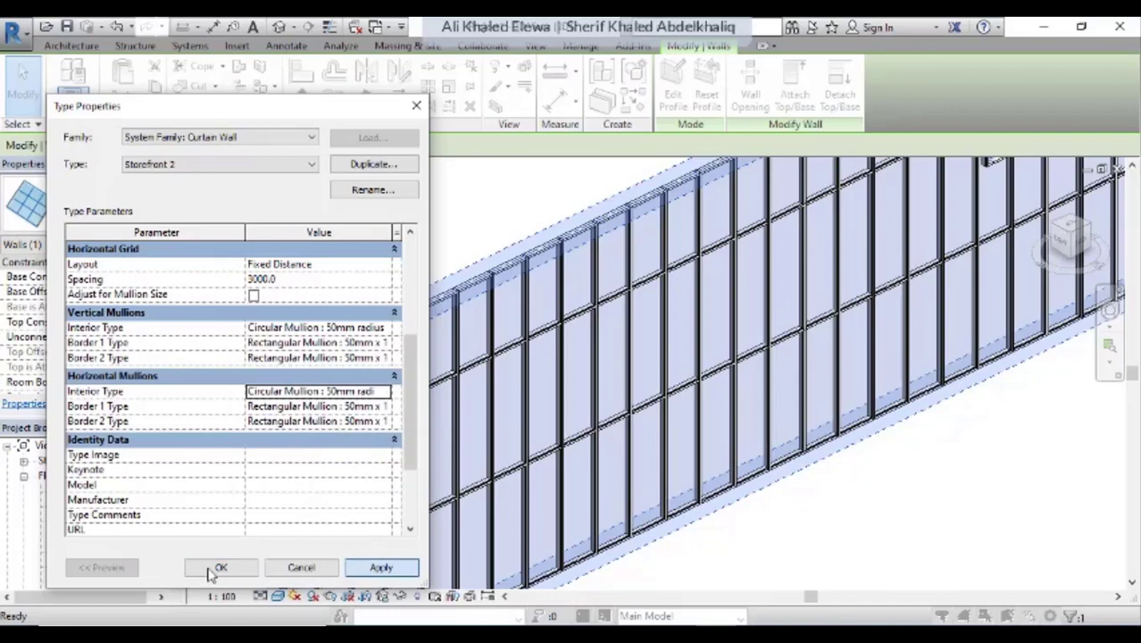
left_click(219, 568)
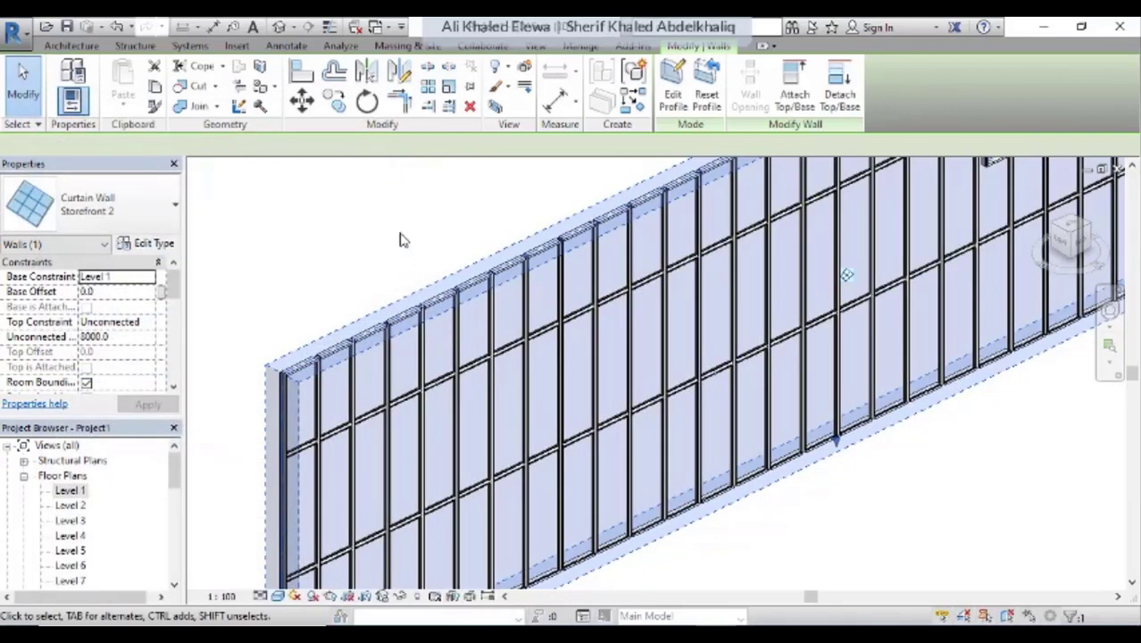
Zoom around to inspect the round mullions, then reselect the curtain wall.
left_click(400, 239)
scroll(322, 437, "up", 3)
scroll(308, 460, "up", 3)
scroll(497, 461, "up", 2)
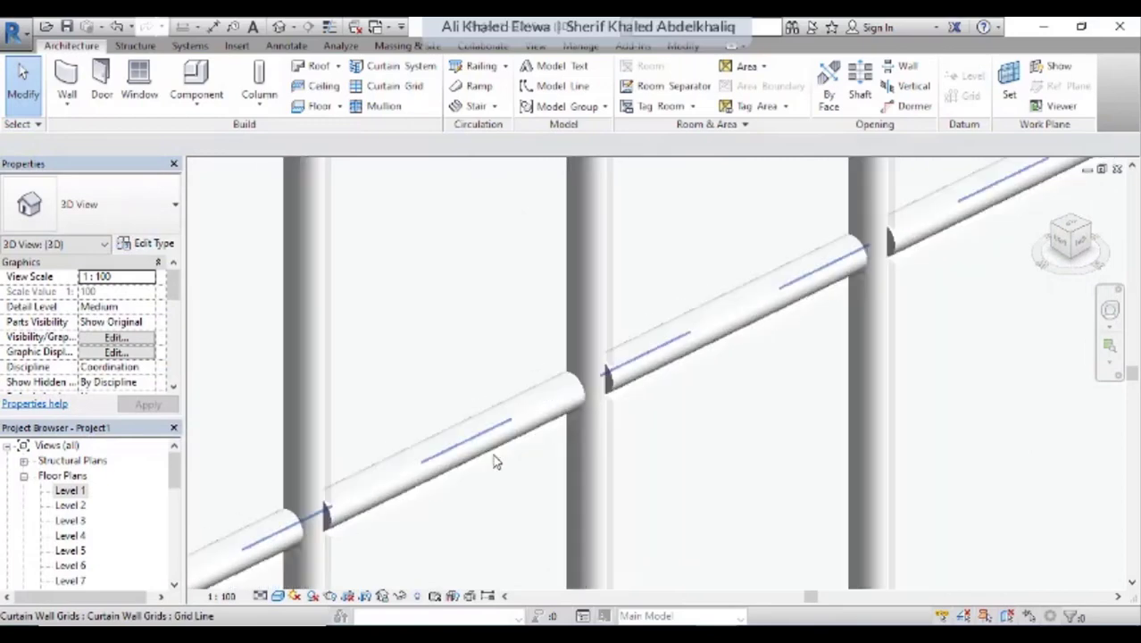
scroll(496, 462, "down", 2)
scroll(527, 420, "down", 2)
scroll(572, 387, "down", 2)
scroll(543, 262, "down", 1)
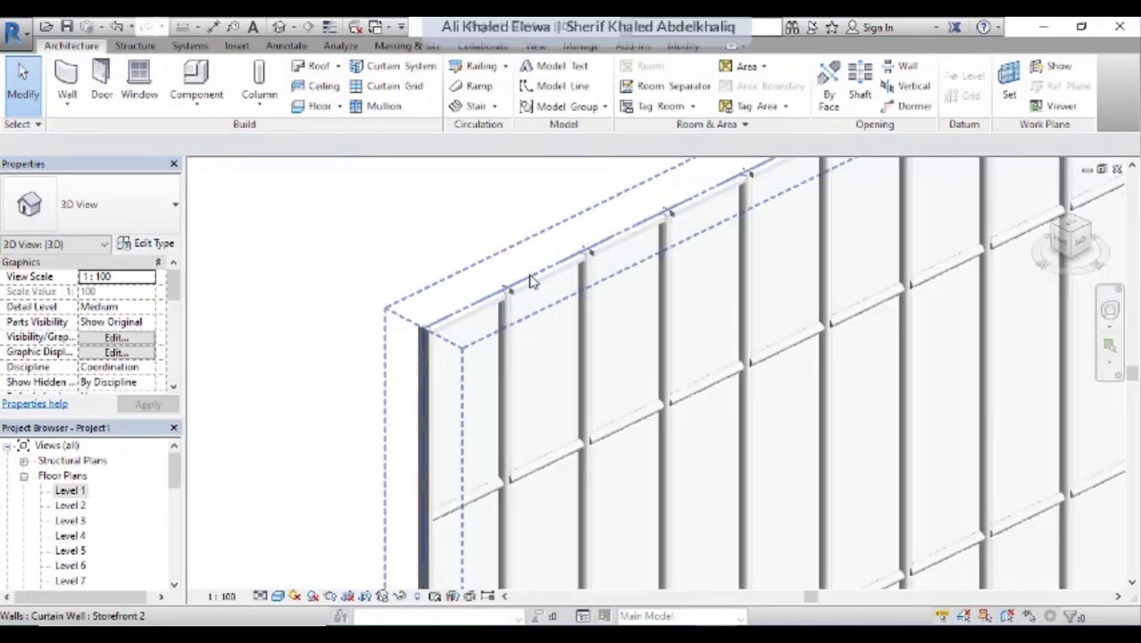
scroll(529, 282, "up", 2)
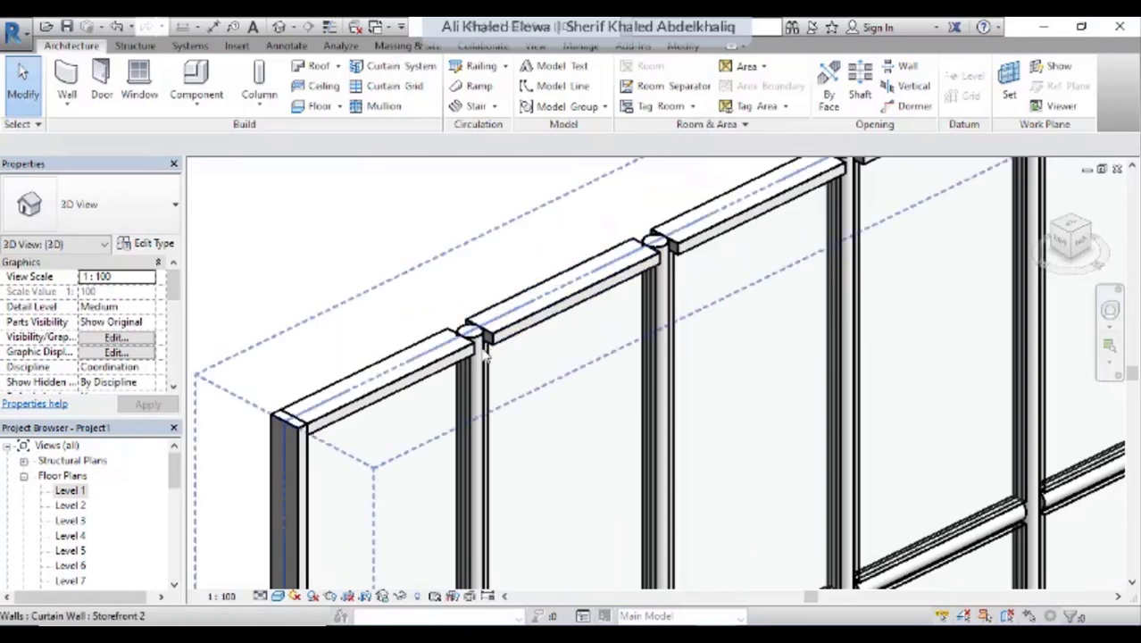
scroll(485, 355, "down", 2)
left_click(308, 384)
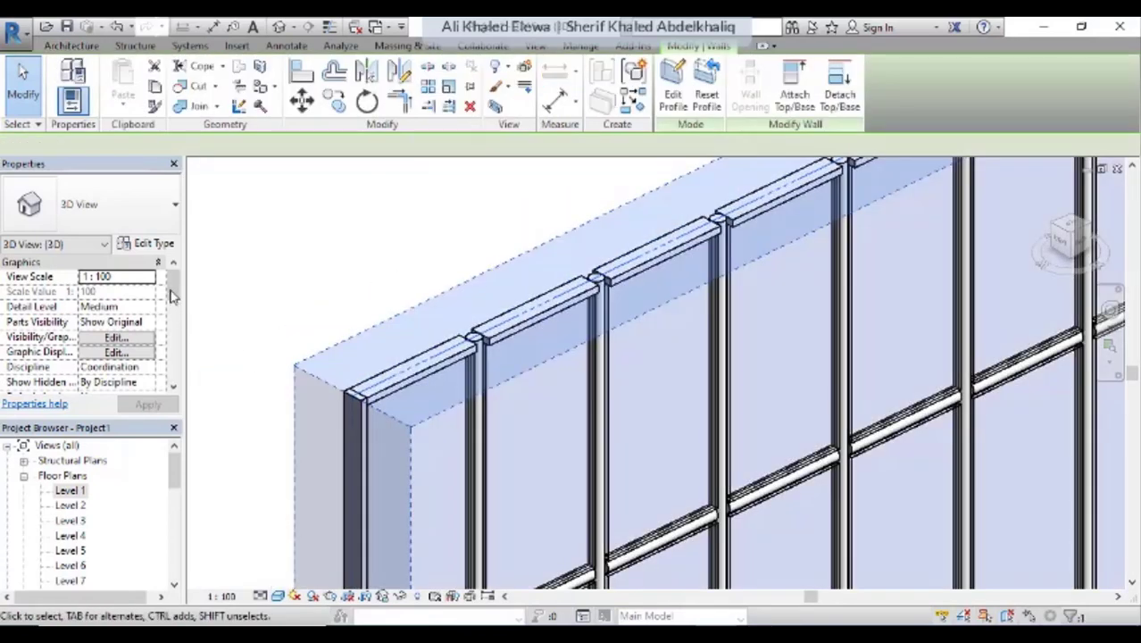
Set vertical Border 1 and Border 2 mullions to Circular Mullion : 50mm radius.
left_click(155, 247)
left_click_drag(405, 330, 409, 384)
left_click(385, 390)
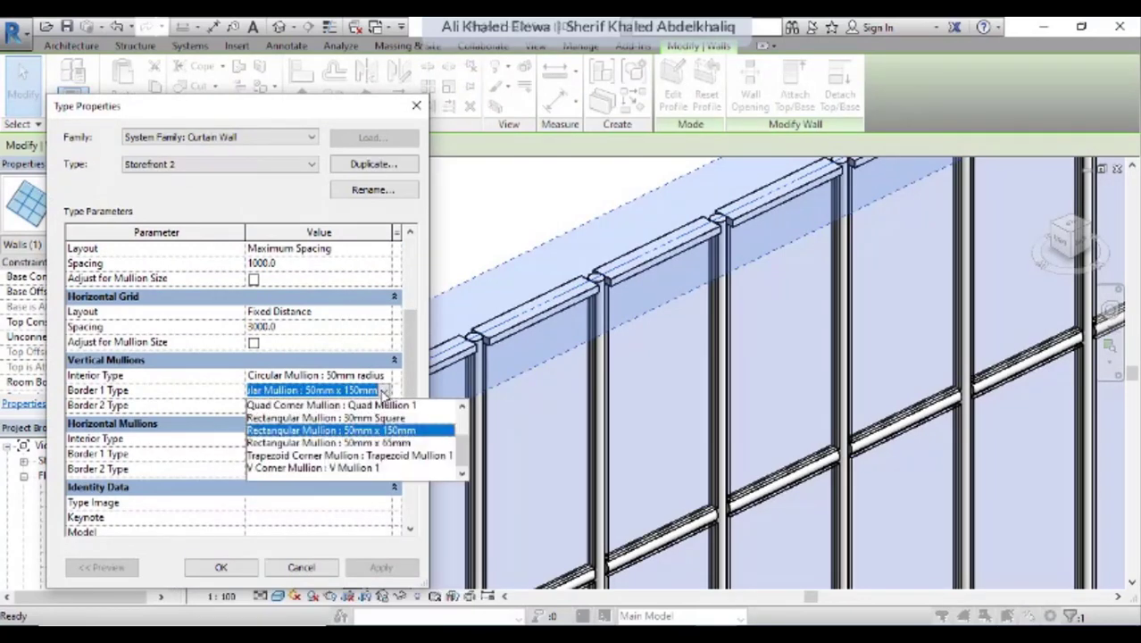
scroll(319, 432, "up", 2)
left_click(317, 432)
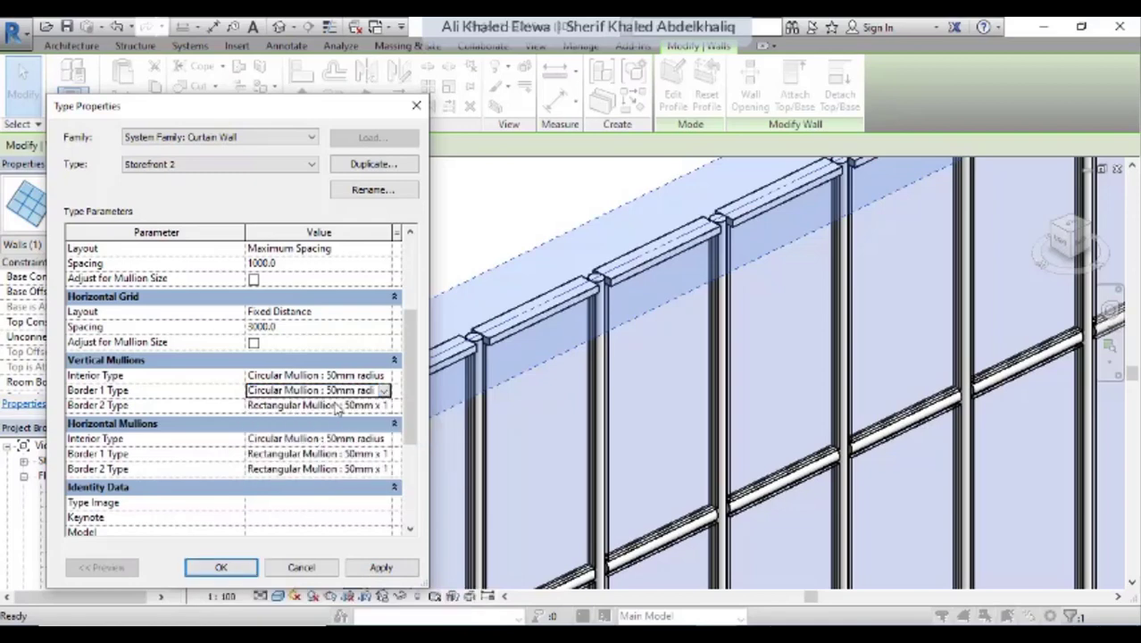
left_click(357, 406)
left_click(385, 404)
scroll(386, 447, "down", 1)
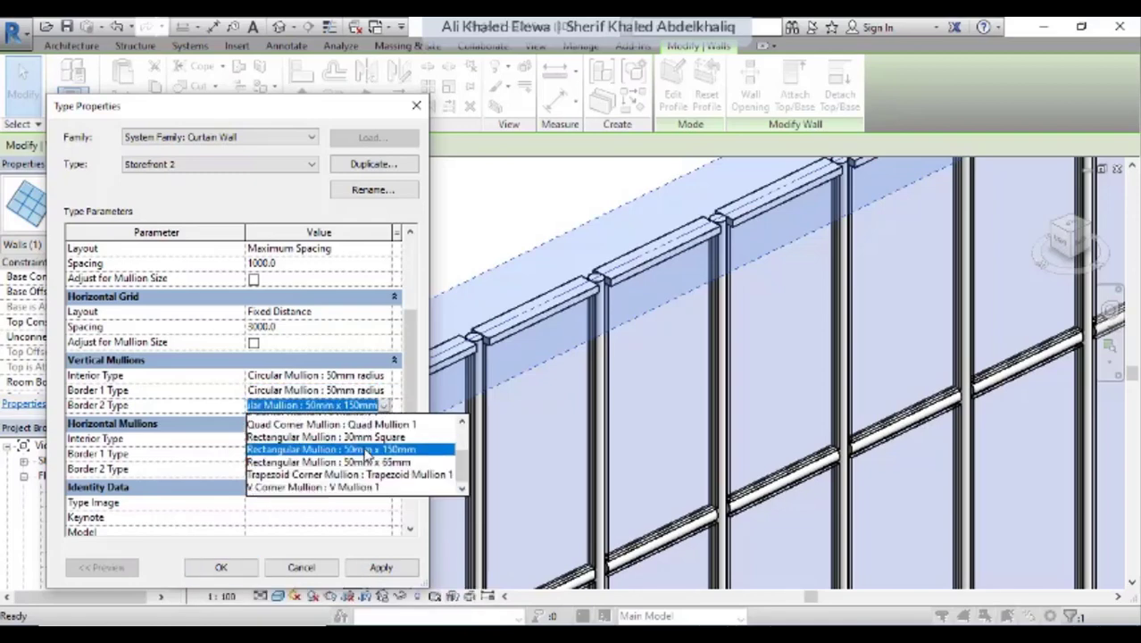
scroll(379, 454, "up", 1)
scroll(366, 465, "up", 1)
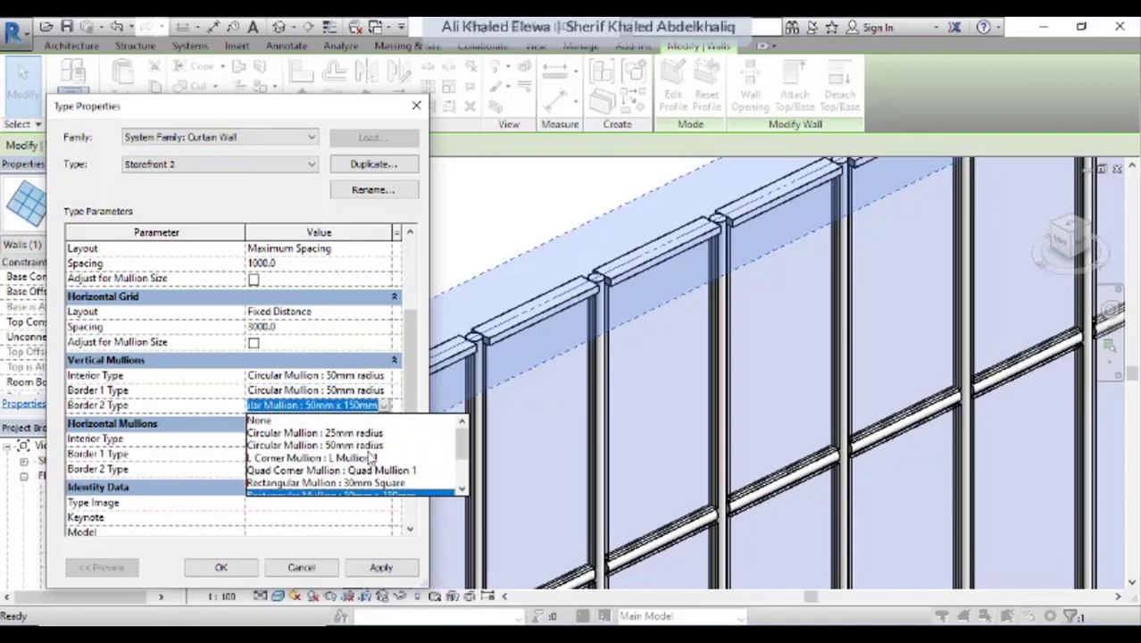
left_click(357, 445)
Set horizontal Border 1 and Border 2 mullions to Circular Mullion : 50mm radius and apply.
left_click(361, 454)
left_click(385, 454)
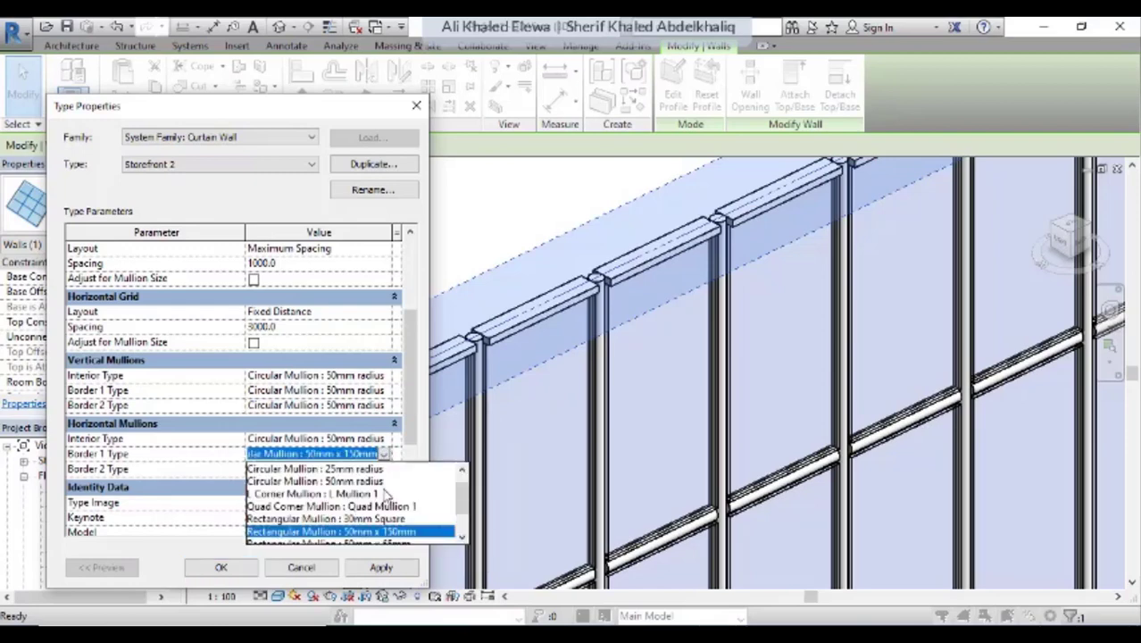
left_click(384, 482)
left_click(357, 469)
left_click(385, 468)
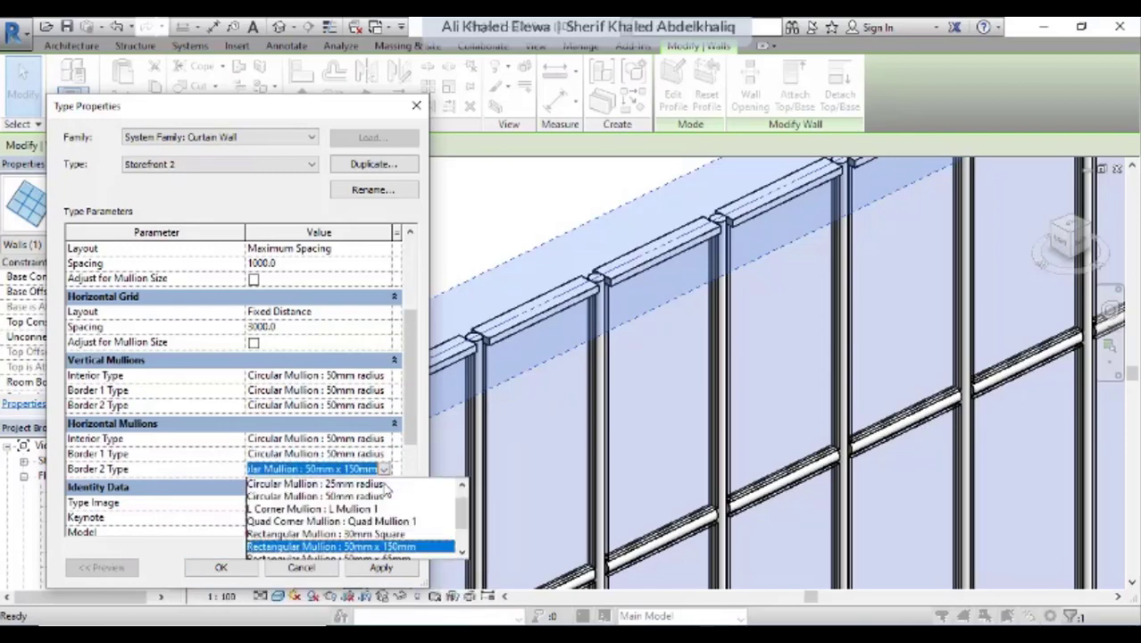
left_click(330, 497)
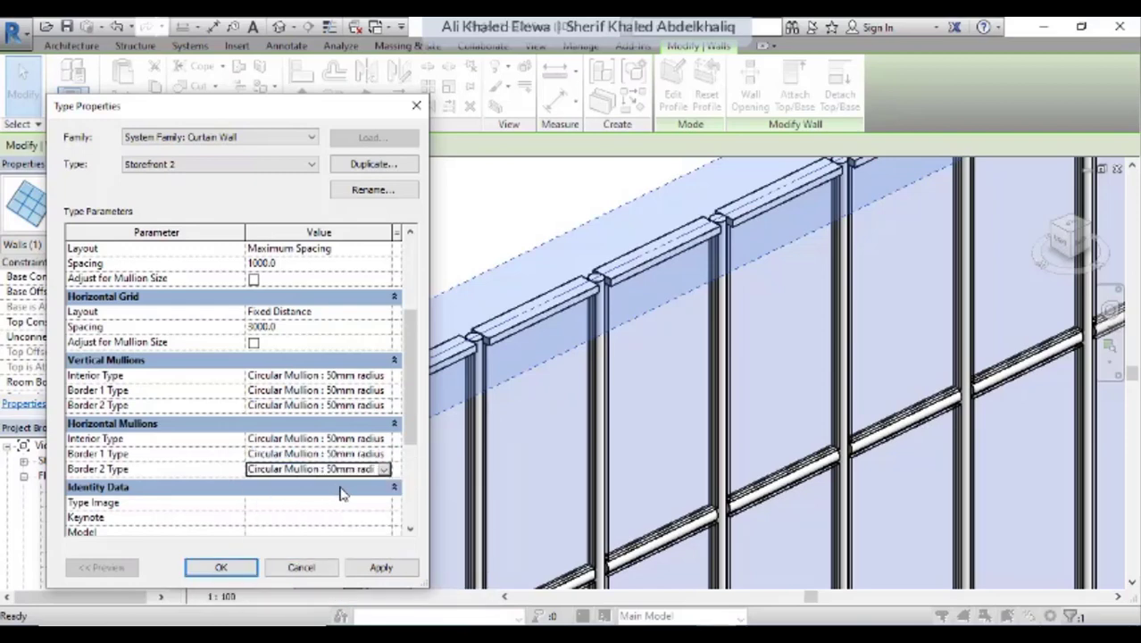
left_click(221, 568)
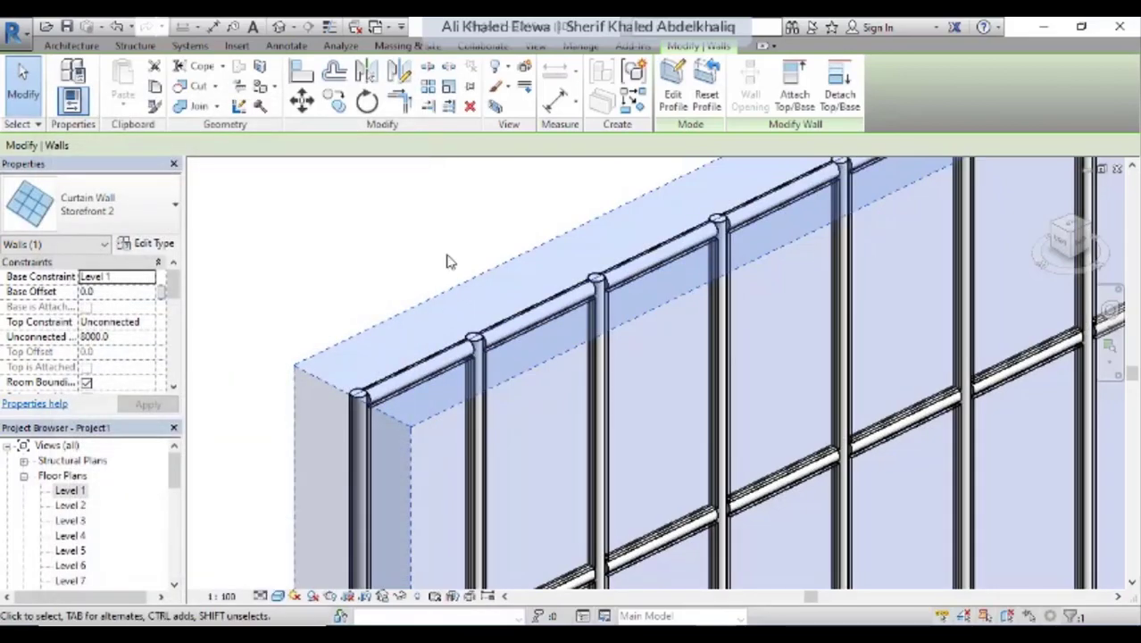
left_click(449, 261)
scroll(449, 261, "down", 3)
scroll(446, 258, "down", 1)
scroll(445, 258, "down", 2)
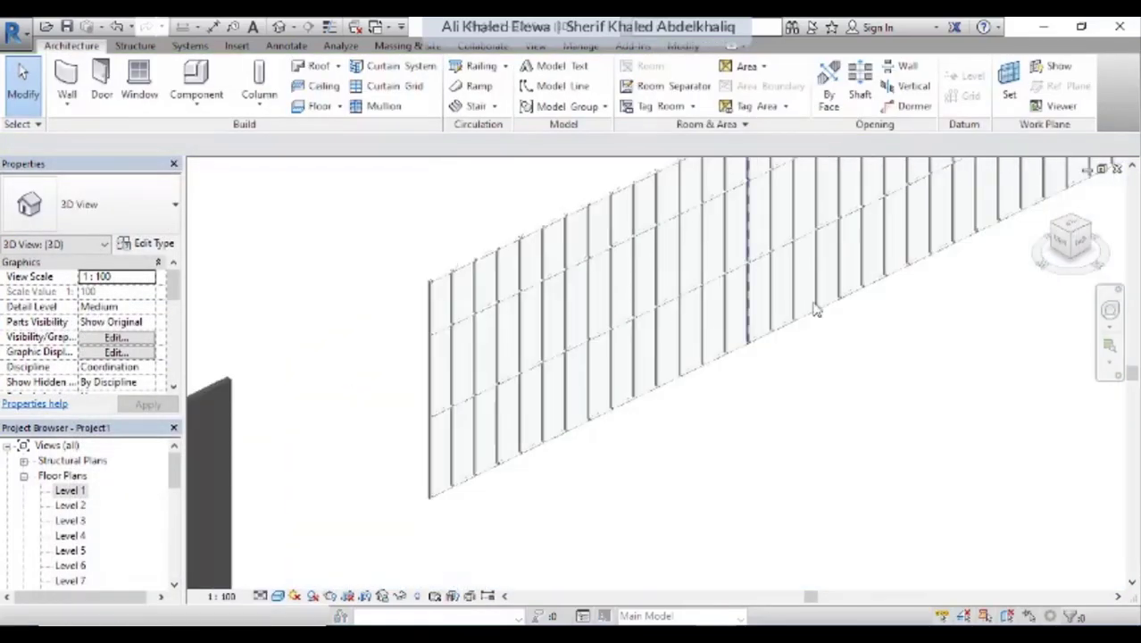
scroll(815, 308, "up", 2)
scroll(813, 268, "up", 1)
scroll(813, 254, "up", 1)
scroll(889, 259, "up", 2)
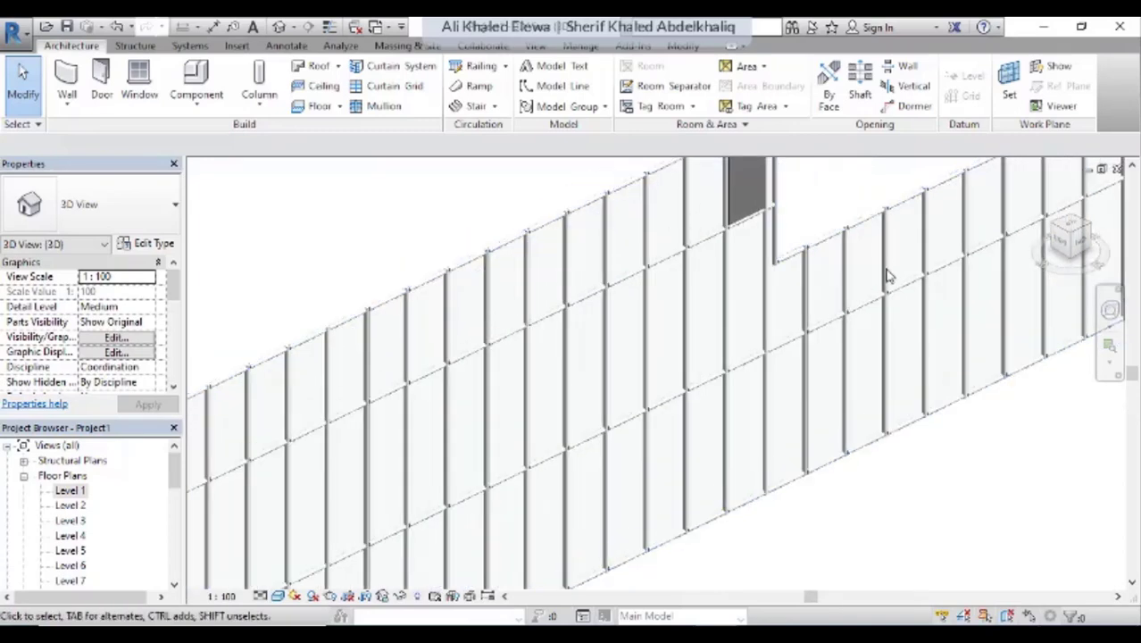
scroll(889, 277, "up", 1)
scroll(728, 460, "down", 3)
scroll(636, 474, "down", 1)
mouse_move(636, 474)
middle_mouse_down("shift")
mouse_move(673, 444)
mouse_move(716, 434)
middle_mouse_up("shift")
left_click(705, 409)
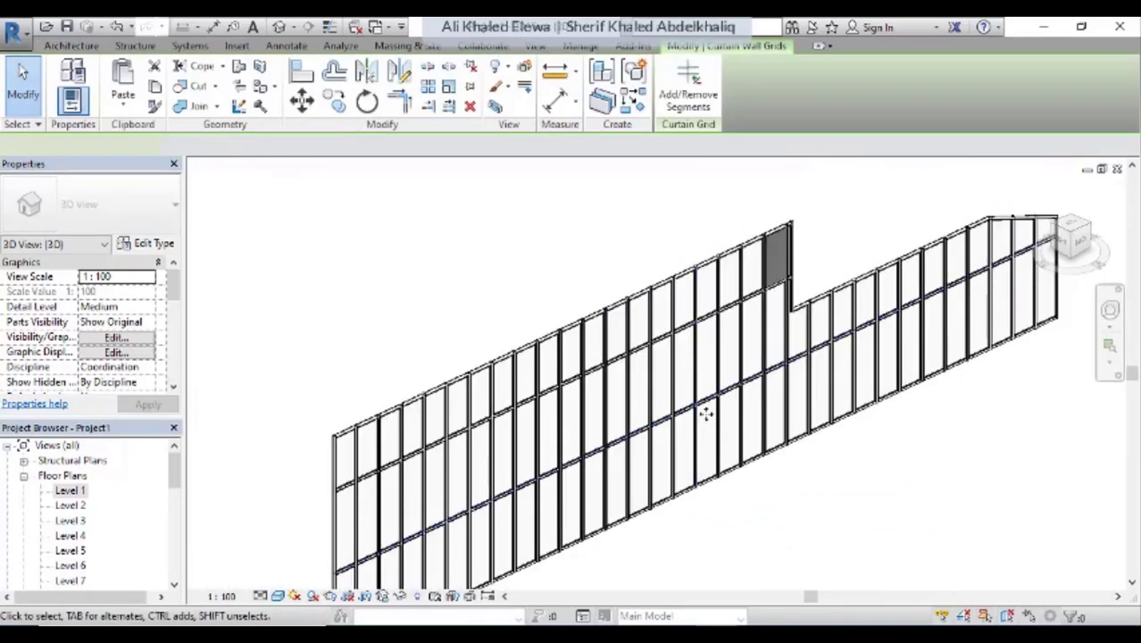
left_click(618, 309)
middle_click_drag(619, 309, 683, 417, "shift")
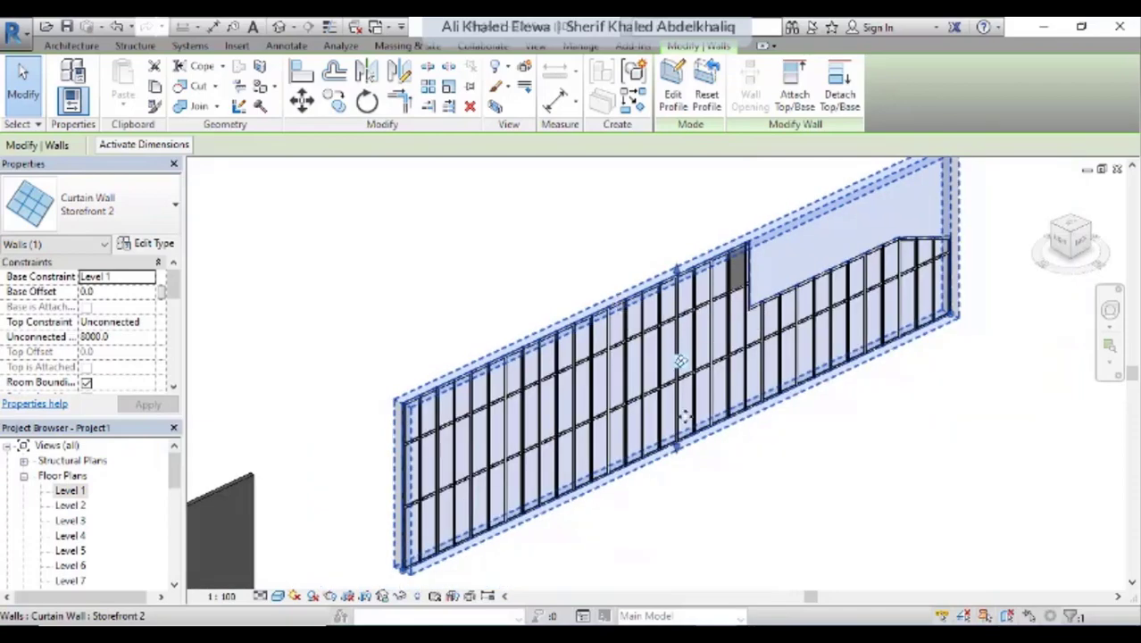
left_click(731, 464)
scroll(568, 454, "up", 3)
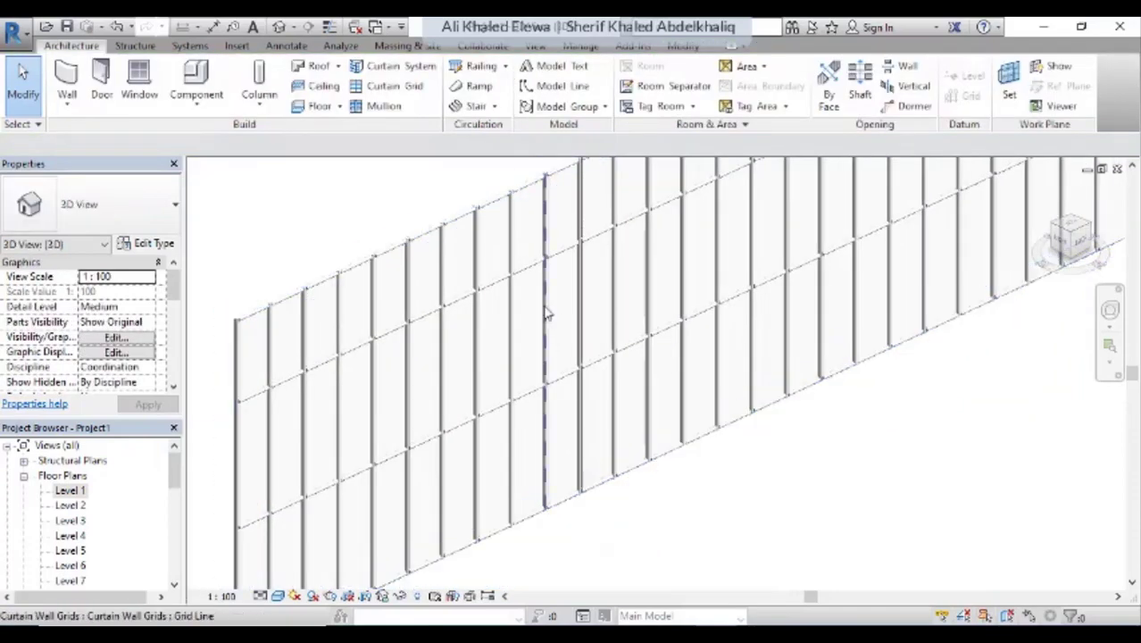
scroll(547, 314, "up", 2)
scroll(630, 346, "up", 2)
scroll(597, 283, "up", 2)
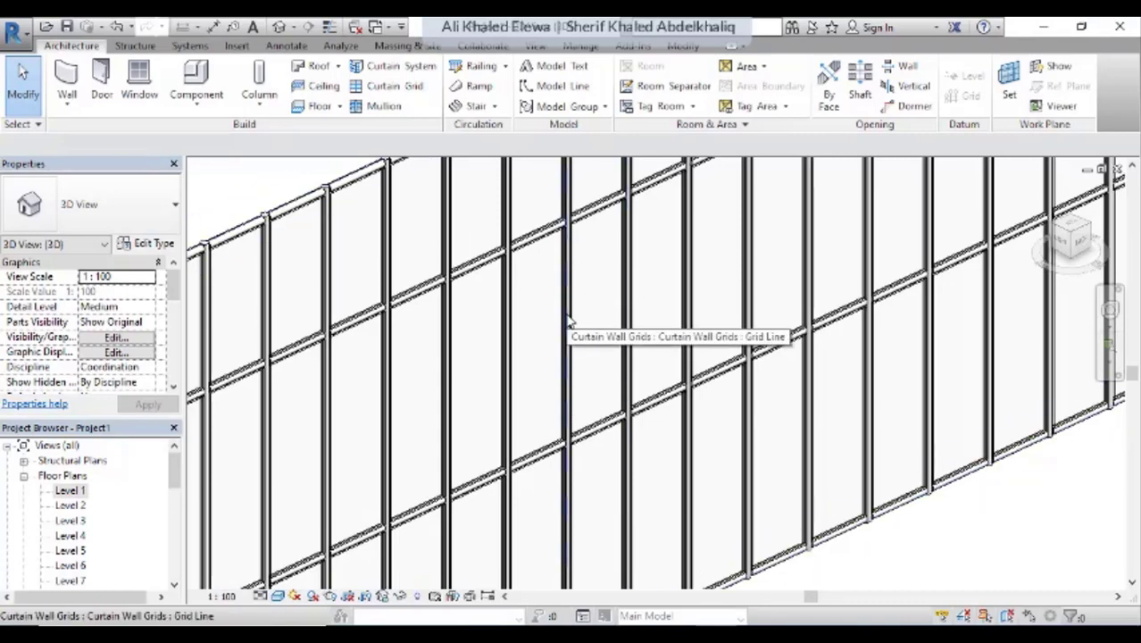
key("Tab")
Select one vertical interior mullion segment and delete it.
left_click(567, 319)
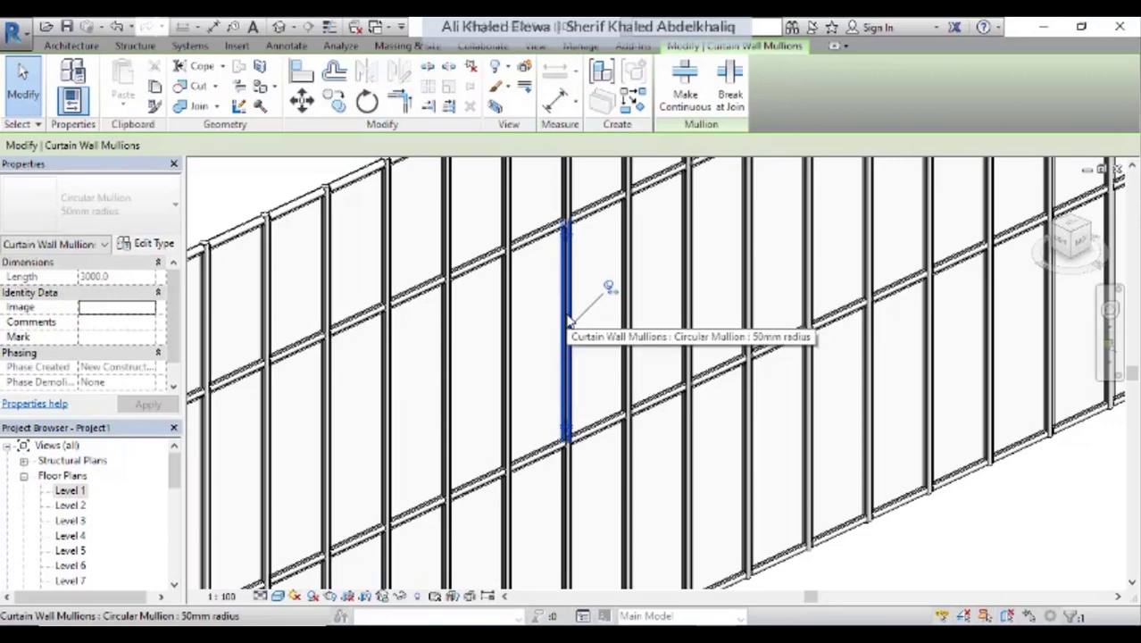
scroll(563, 319, "down", 2)
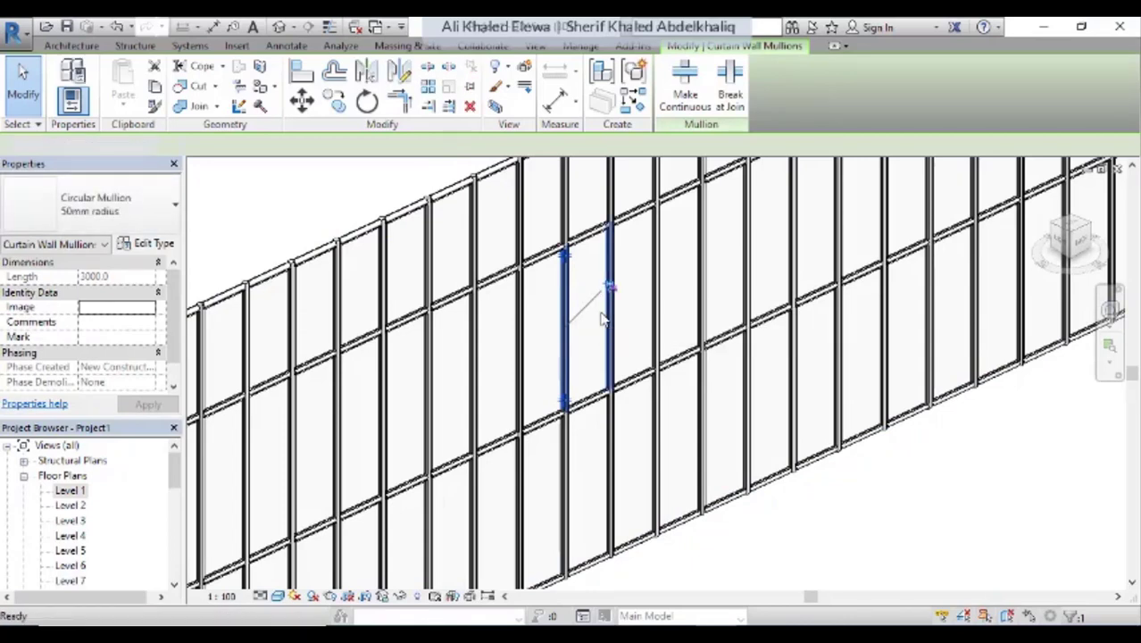
key("Delete")
scroll(601, 318, "down", 3)
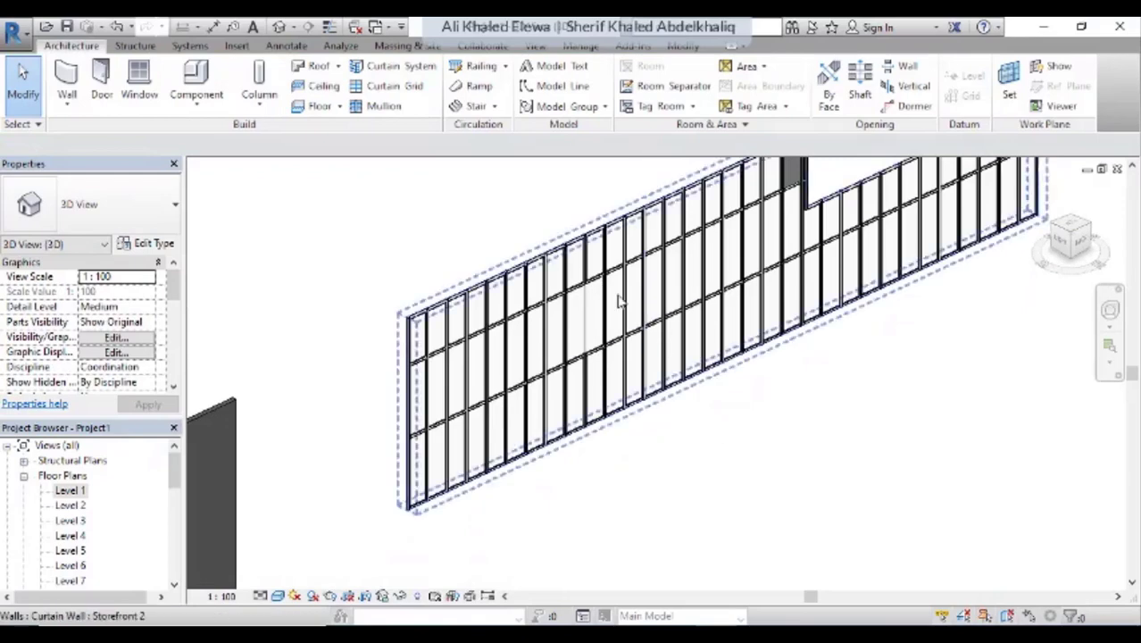
Select the grid line whose mullion was removed.
scroll(592, 306, "up", 1)
scroll(579, 307, "up", 2)
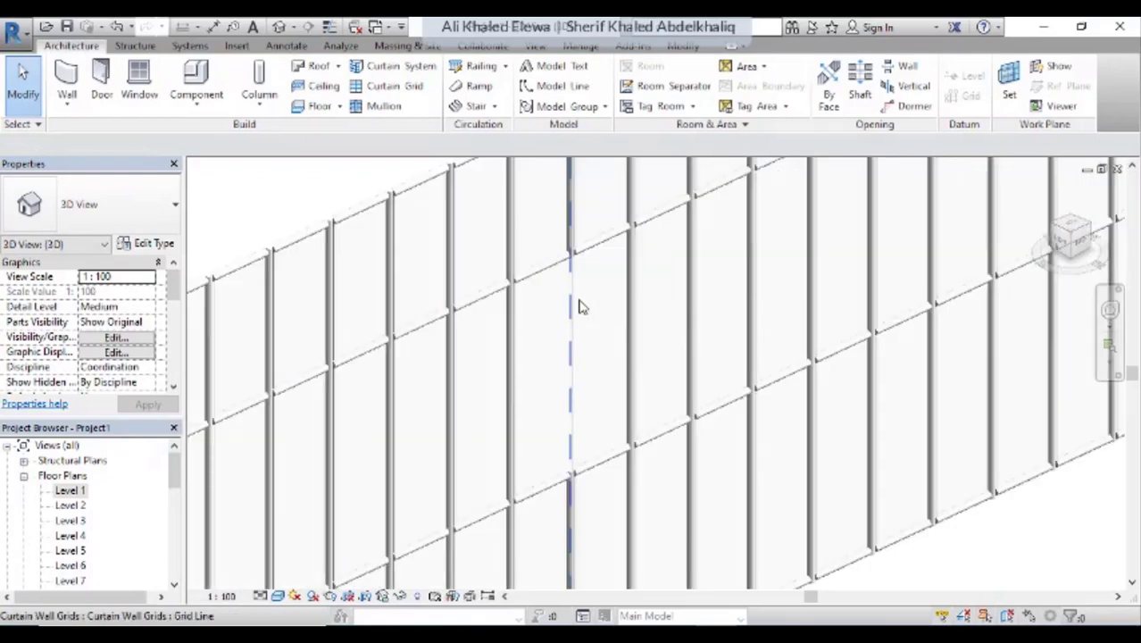
scroll(576, 306, "up", 2)
scroll(571, 306, "down", 2)
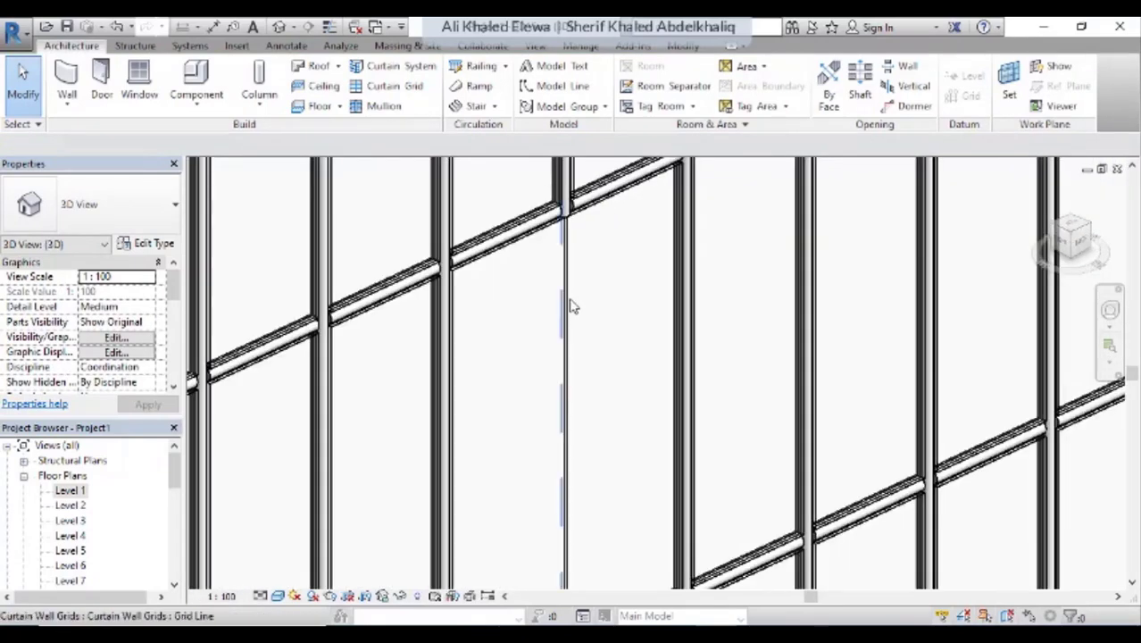
left_click(572, 306)
Remove the neighbouring segment of the middle horizontal grid line and finish the edit.
scroll(576, 322, "down", 2)
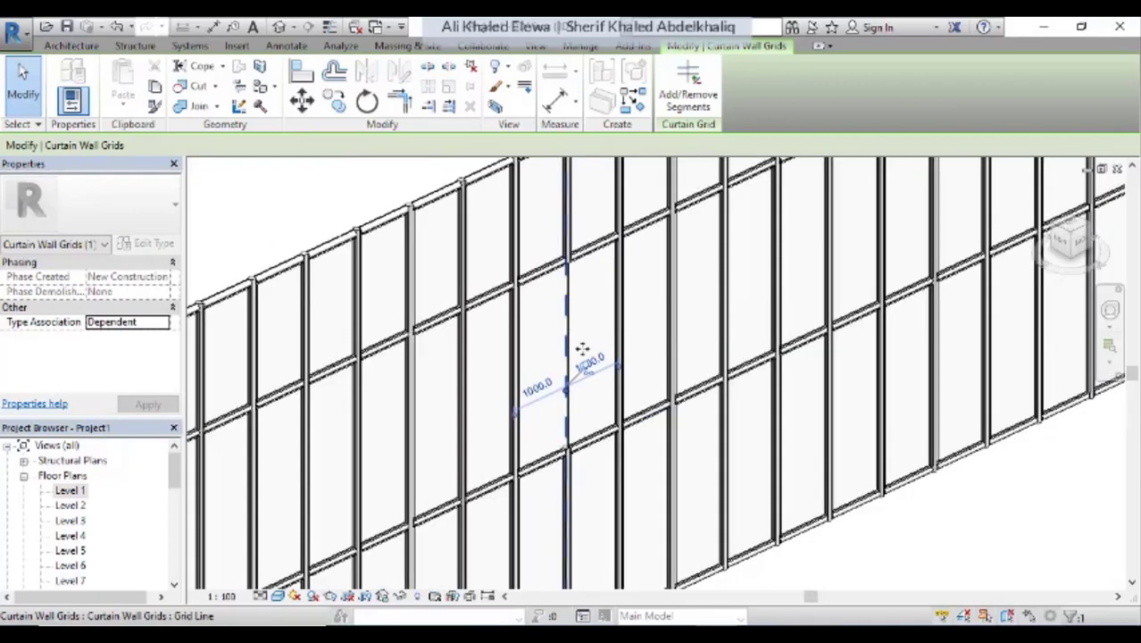
scroll(597, 411, "down", 1)
scroll(536, 460, "down", 1)
scroll(598, 436, "up", 3)
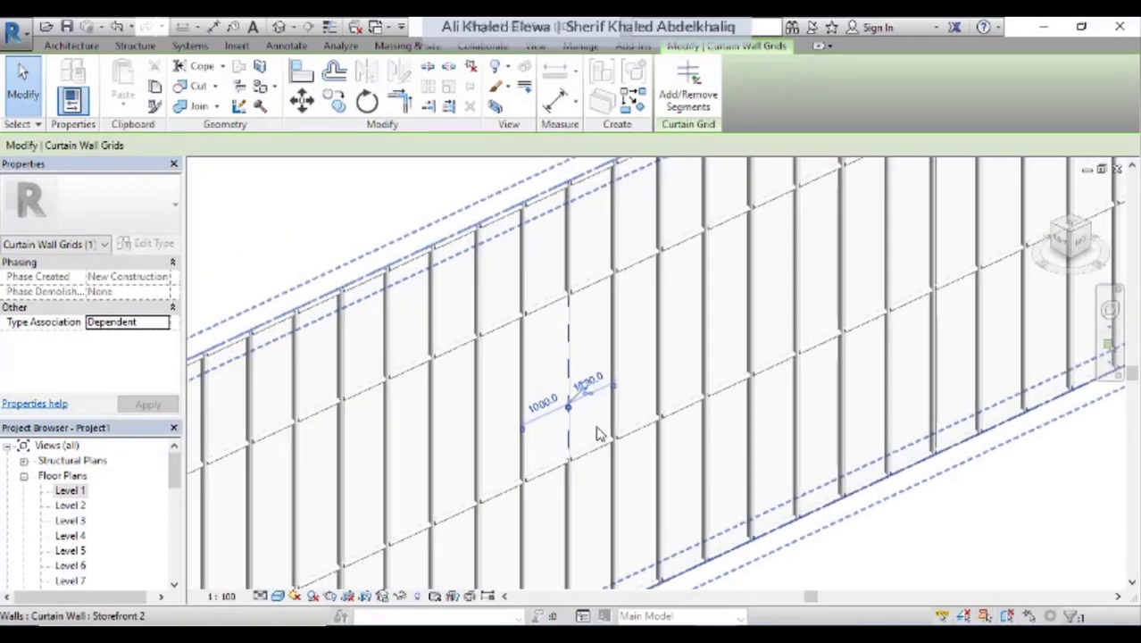
scroll(933, 467, "down", 3)
scroll(725, 365, "up", 2)
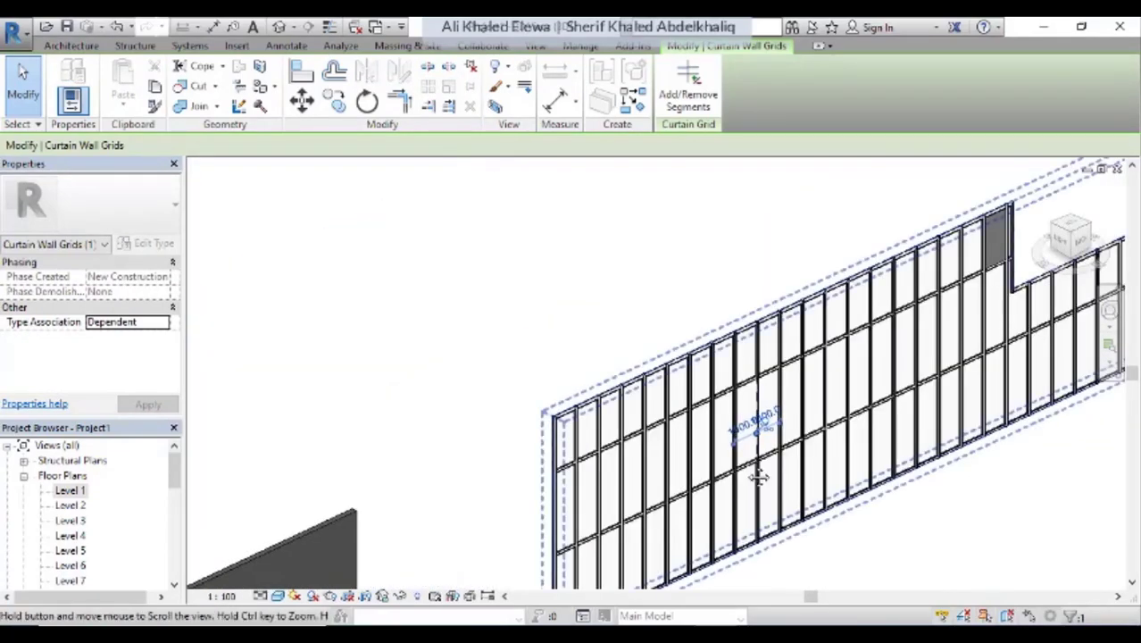
scroll(754, 474, "up", 2)
scroll(647, 474, "up", 2)
scroll(554, 411, "up", 2)
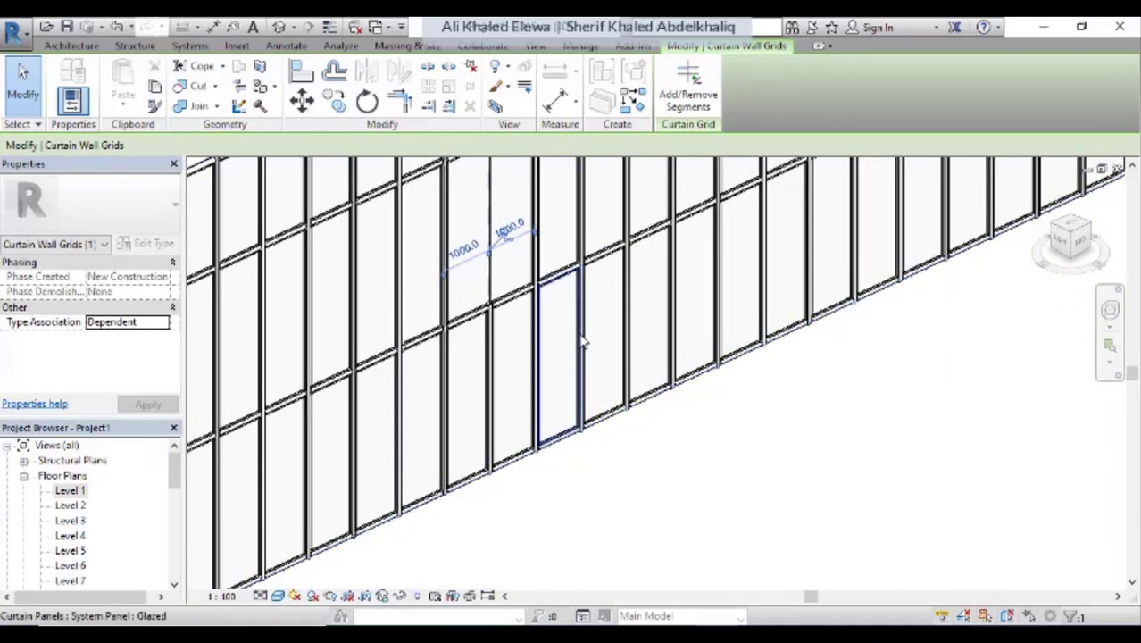
scroll(581, 342, "down", 2)
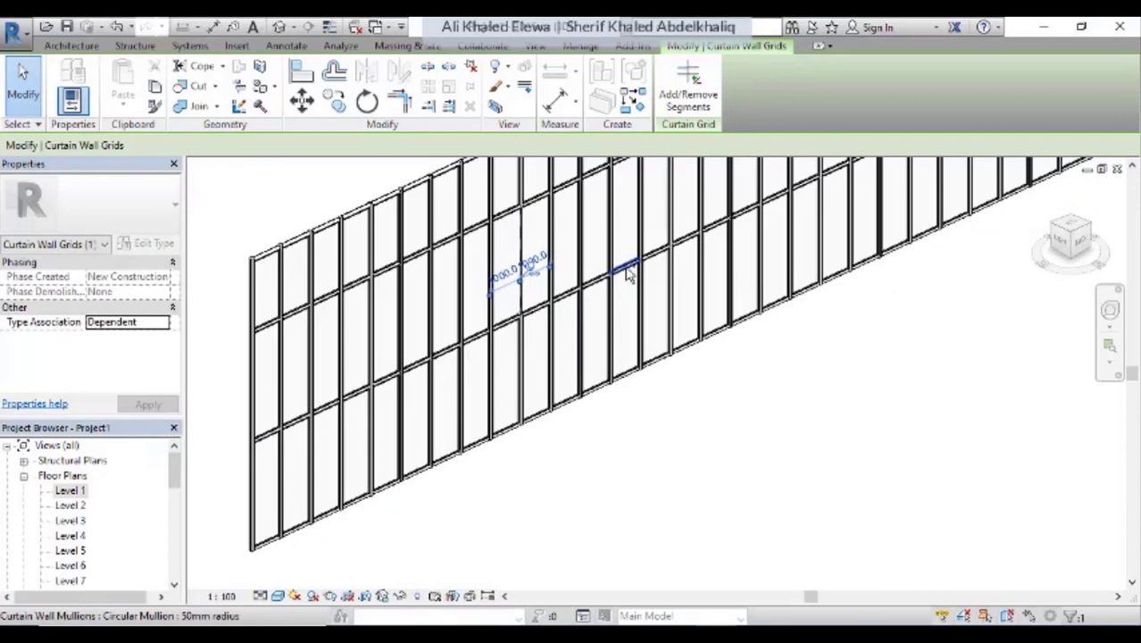
left_click(629, 273, "ctrl")
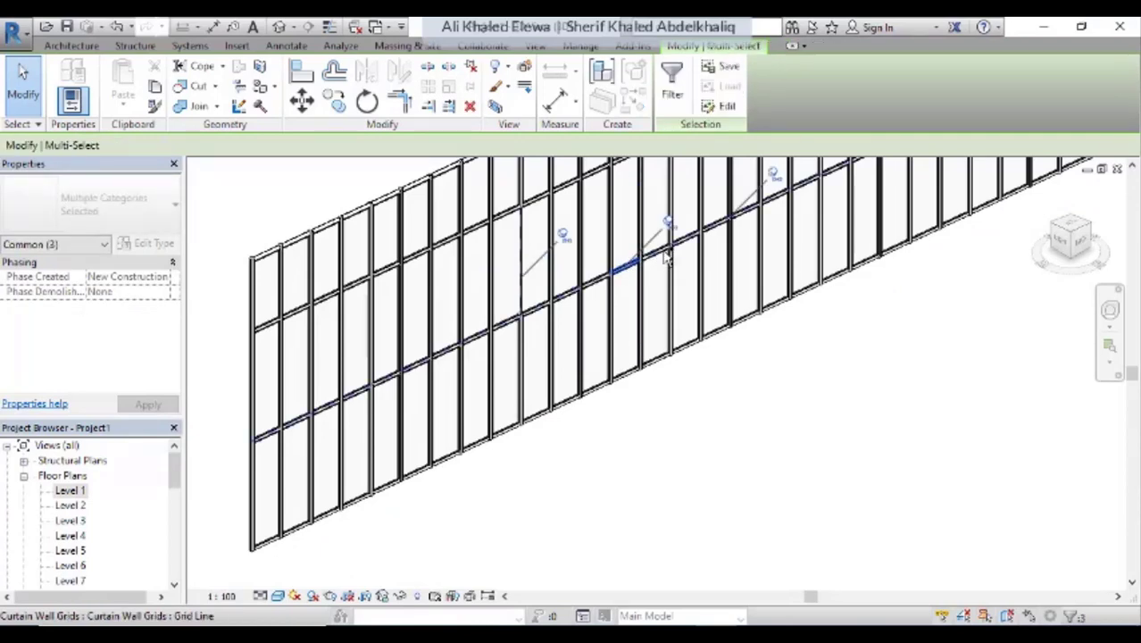
key("Escape")
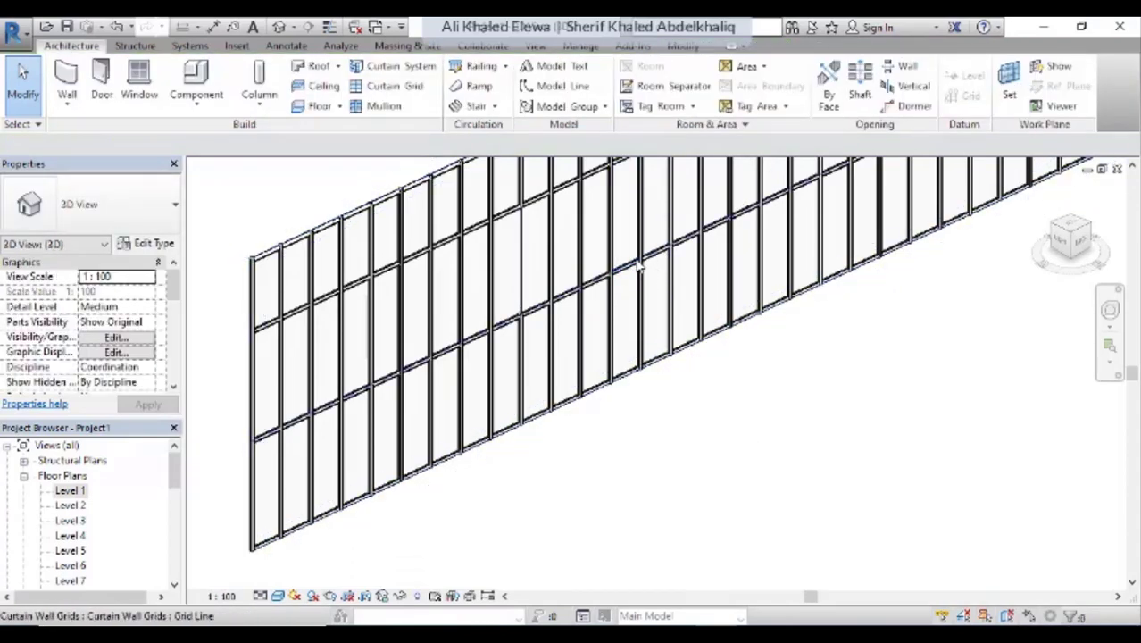
Unpin and delete the 900-long horizontal mullion on the cut grid segment.
left_click(637, 266)
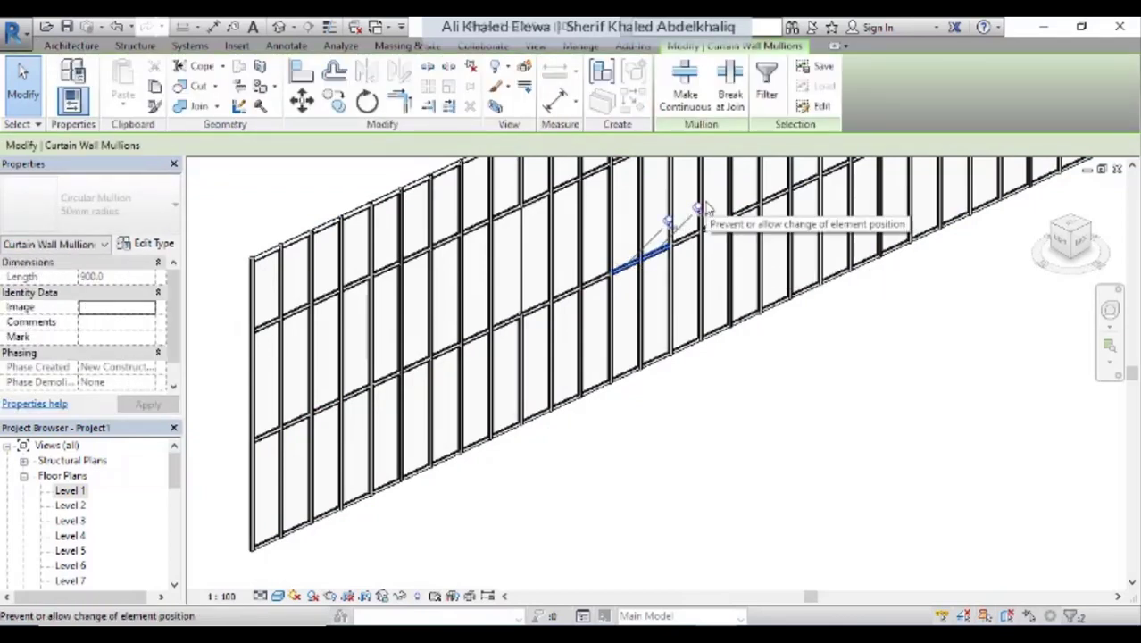
left_click(702, 207)
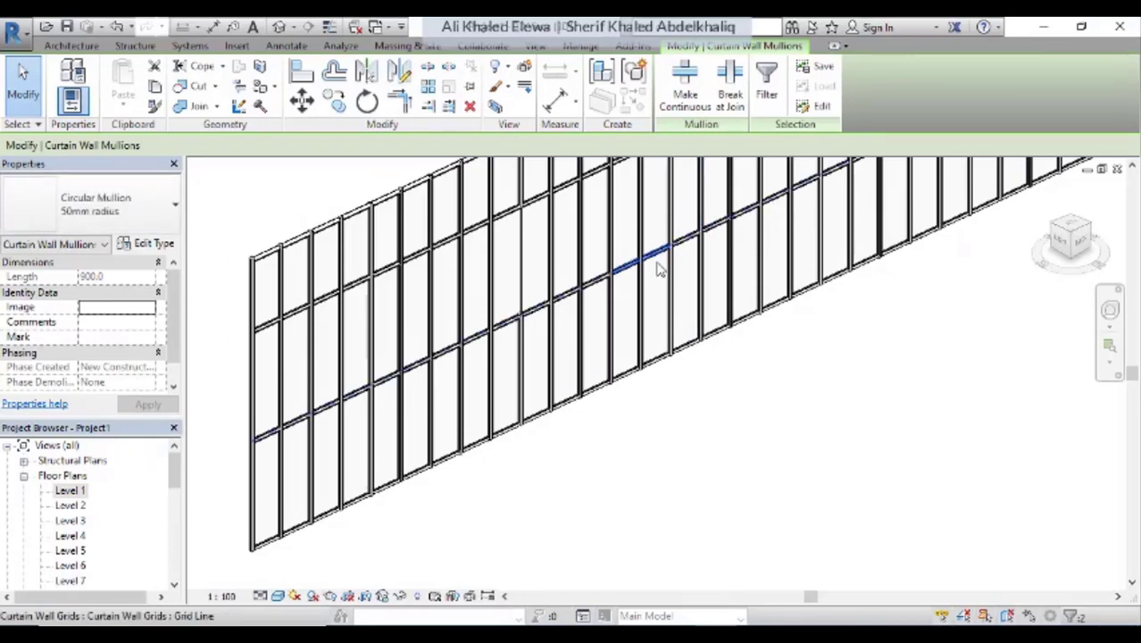
key("Delete")
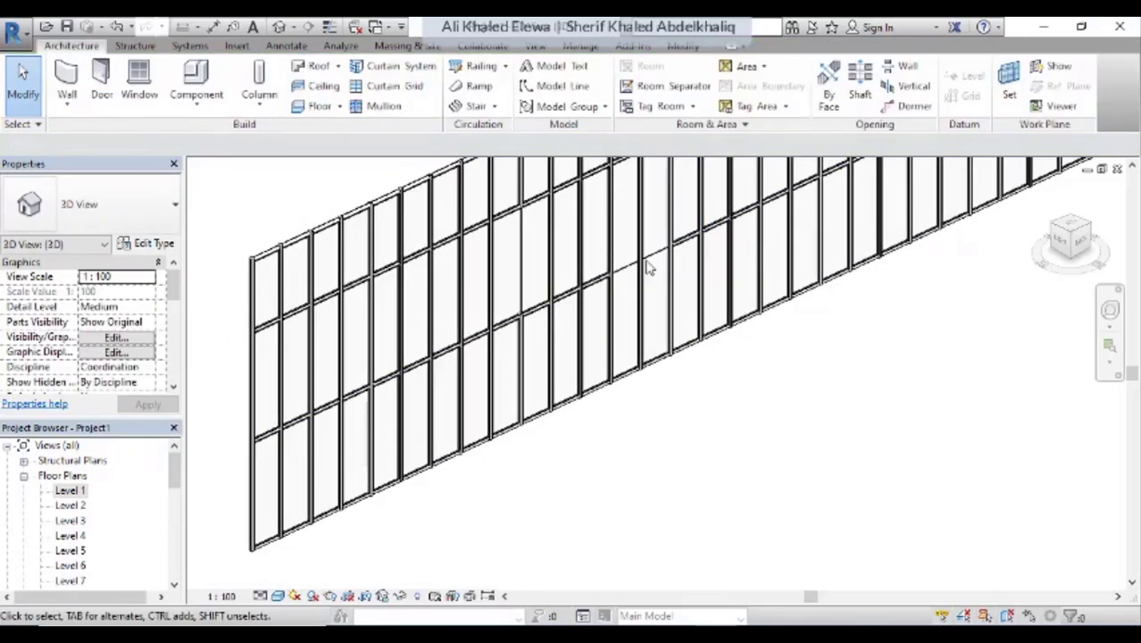
mouse_move(649, 268)
middle_mouse_down("shift")
mouse_move(625, 458)
mouse_move(620, 438)
mouse_move(738, 319)
mouse_move(681, 357)
middle_mouse_up("shift")
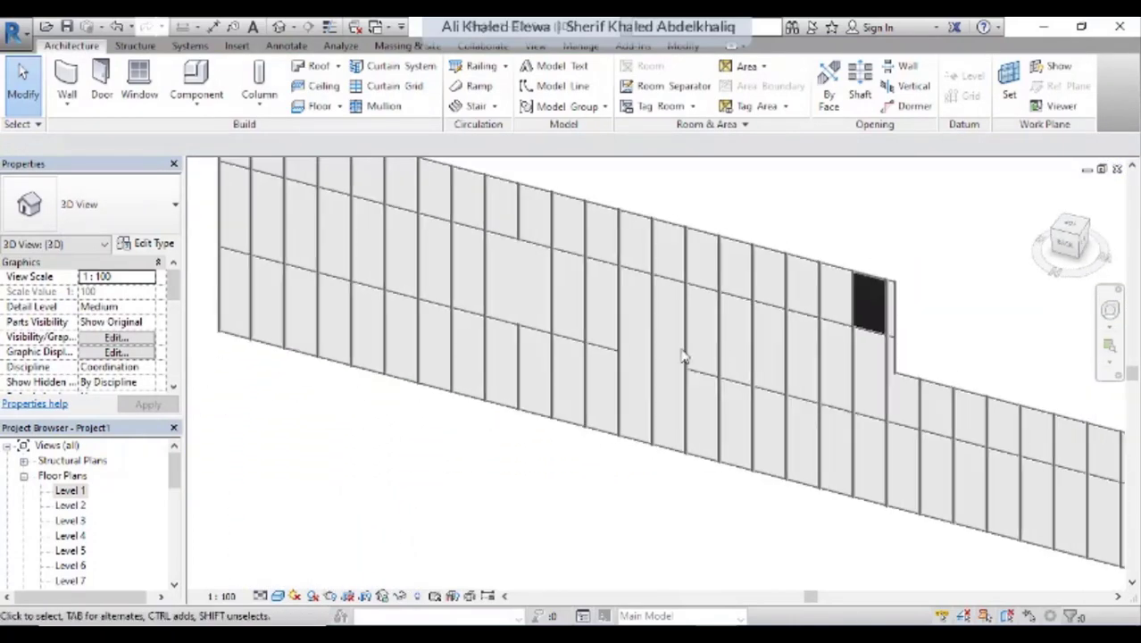
Change the 900 x 2850 bottom-row glazed panel to the System Panel Solid type.
middle_click_drag(583, 308, 683, 330)
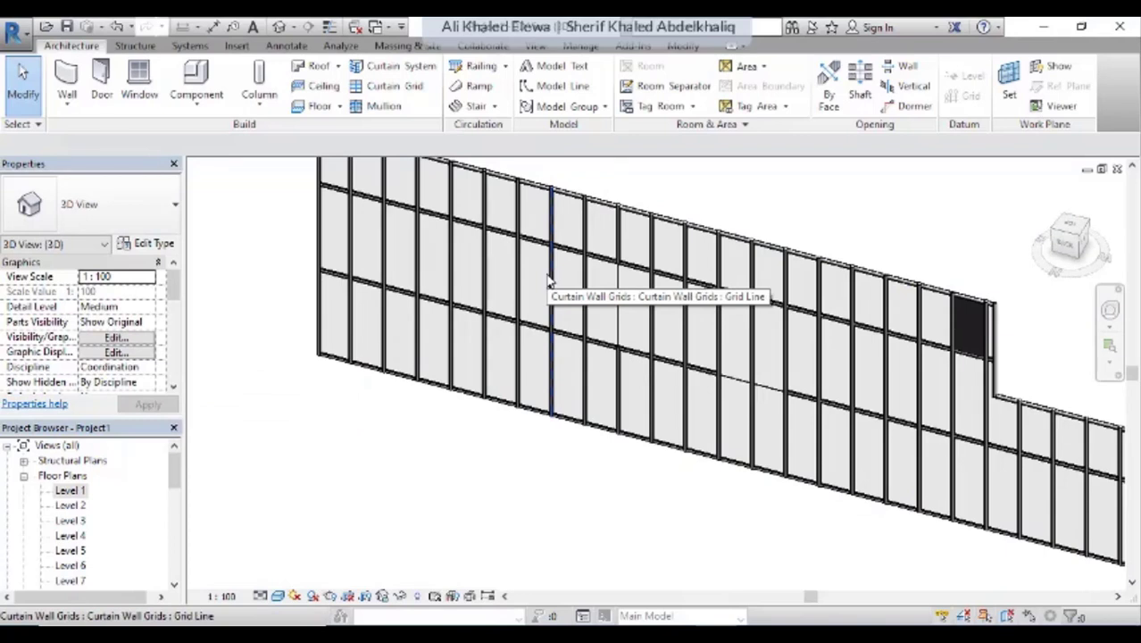
left_click(545, 338)
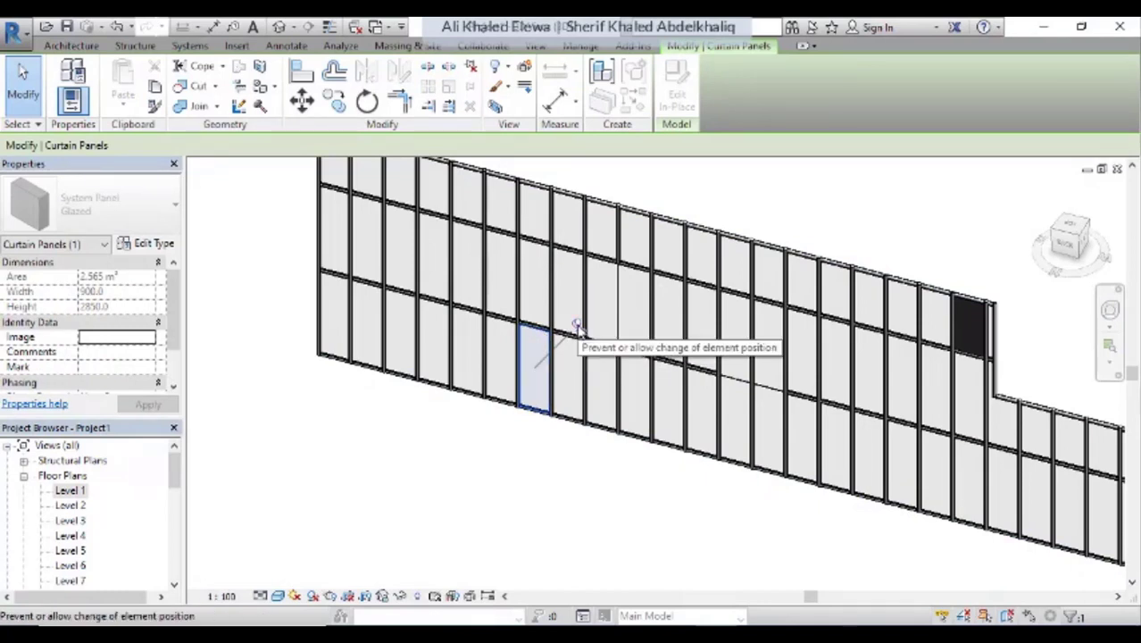
left_click(90, 203)
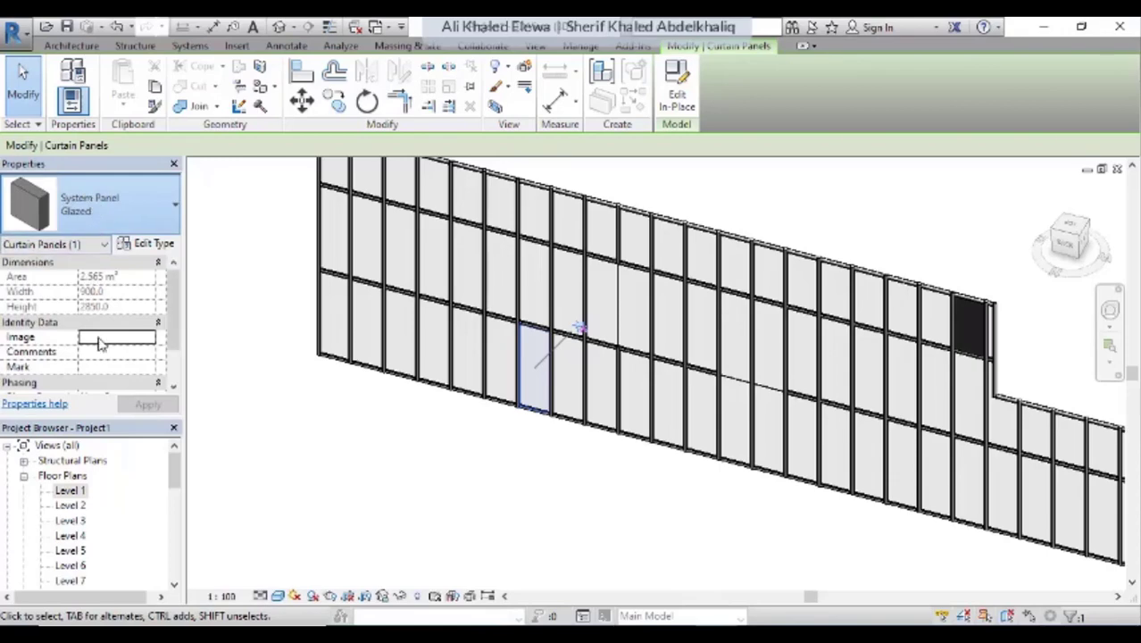
left_click(99, 429)
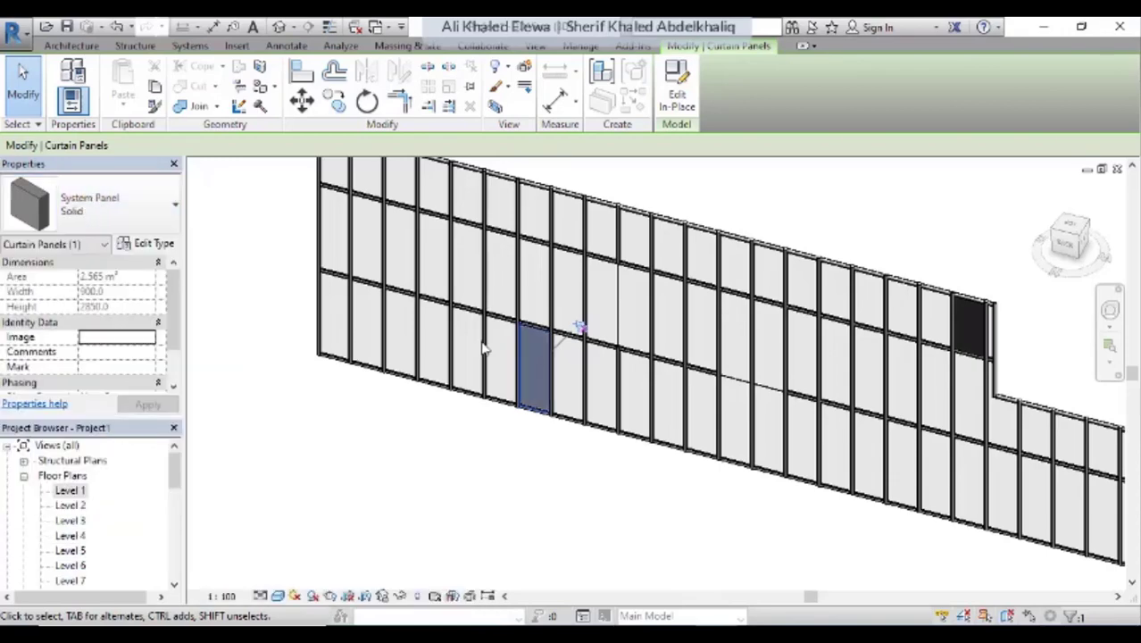
left_click(512, 441)
scroll(527, 427, "down", 3)
middle_click_drag(402, 289, 543, 323, "shift")
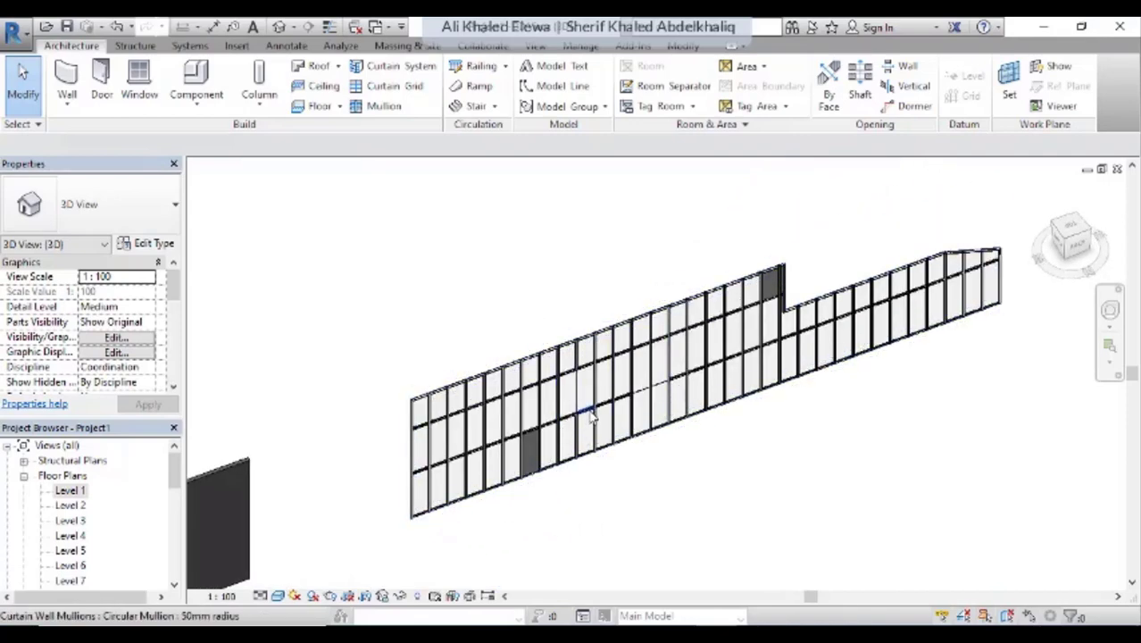
Select the Storefront 2 curtain wall and bring up its Type Properties, showing the System Panel Glazed default.
scroll(842, 344, "up", 2)
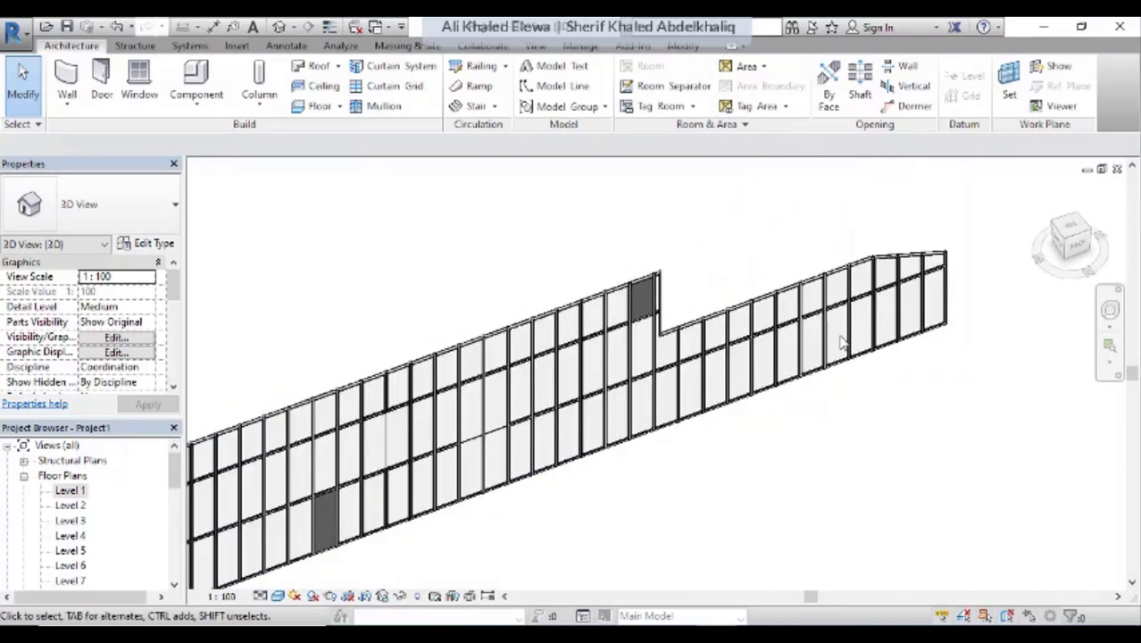
left_click(713, 327)
scroll(673, 342, "down", 2)
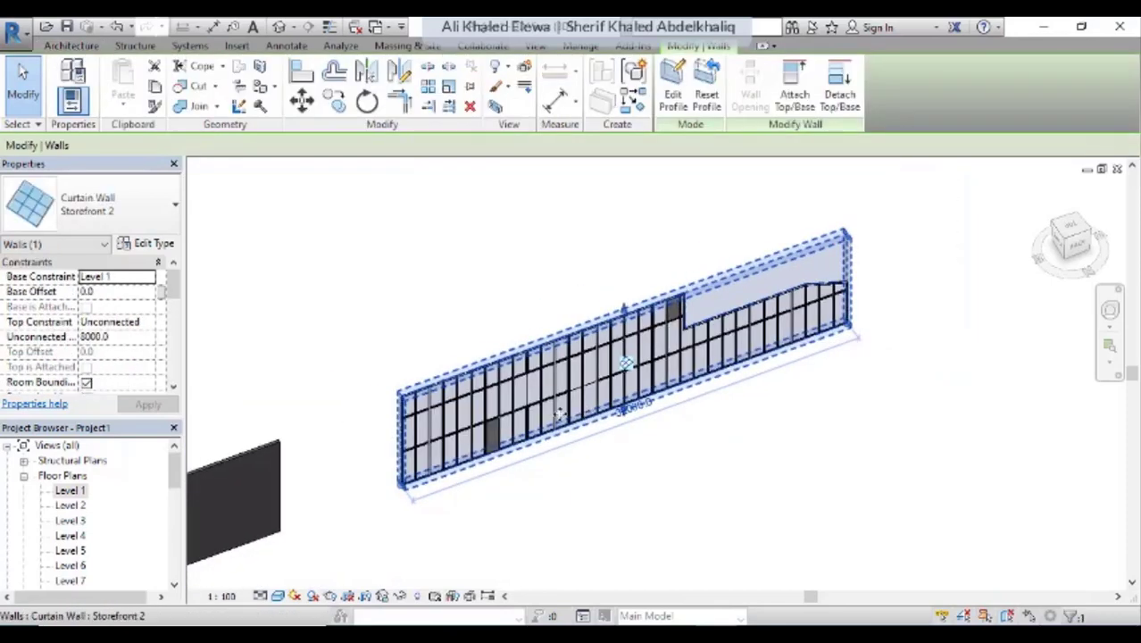
left_click(144, 246)
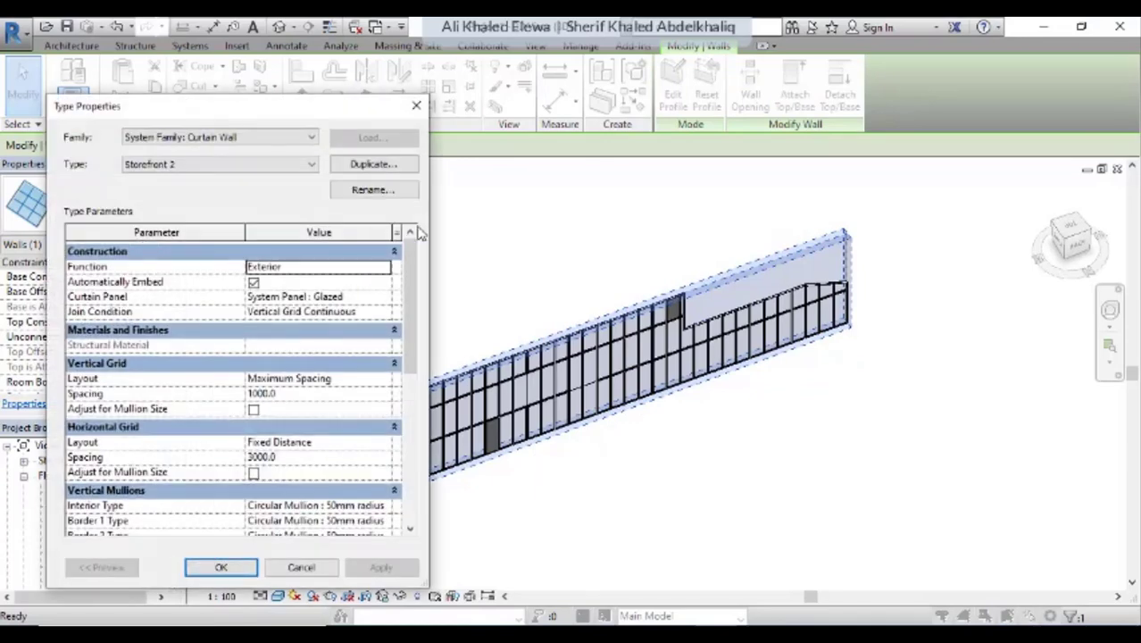
scroll(413, 274, "down", 1)
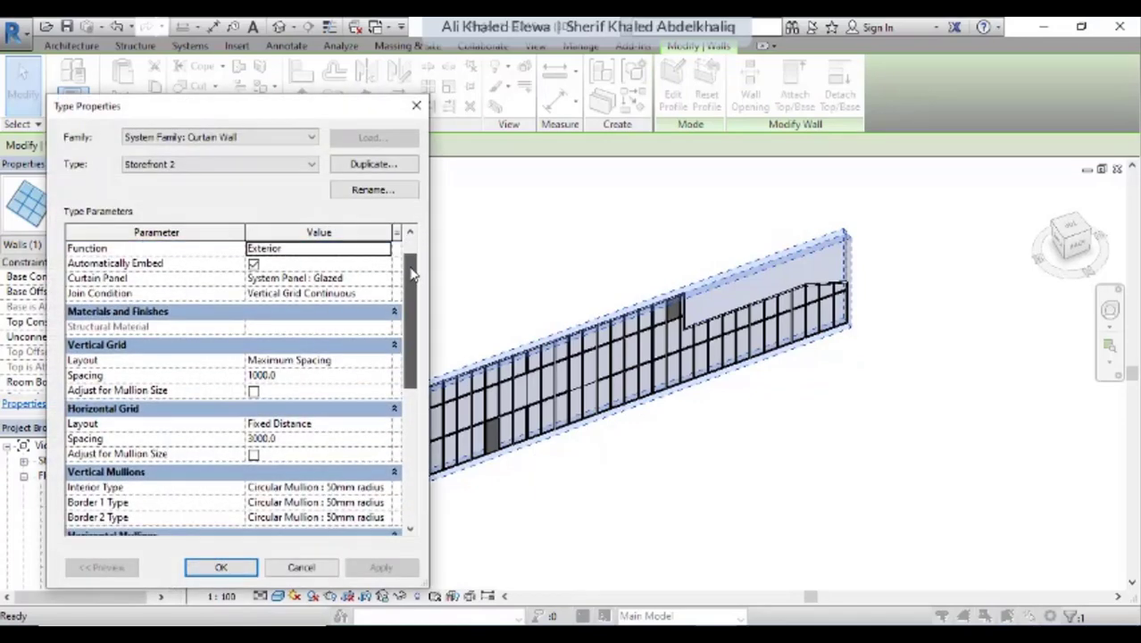
left_click_drag(412, 275, 422, 302)
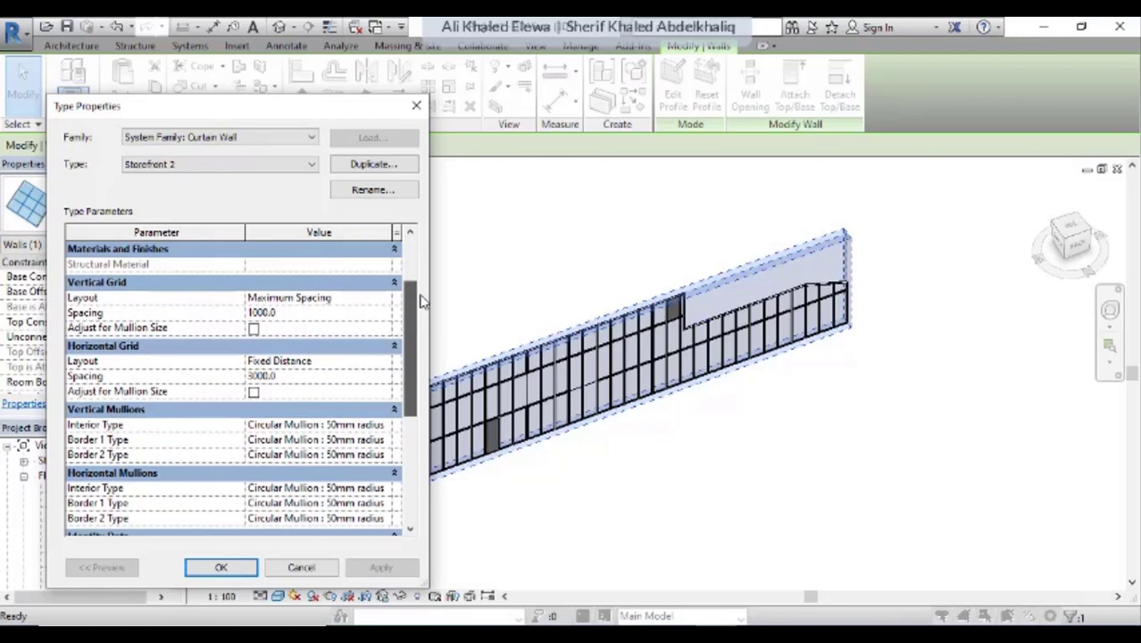
scroll(422, 301, "up", 3)
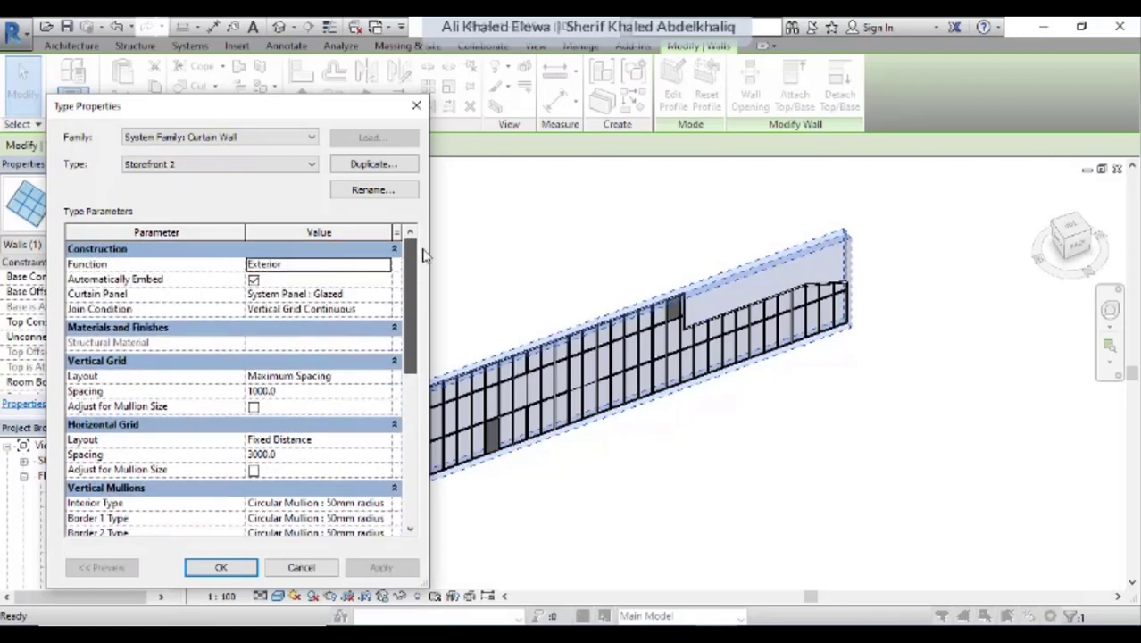
Set the Curtain Panel type to Stacked Wall : Exterior - Brick Over Block w Metal Stud and apply.
left_click(380, 297)
left_click(384, 298)
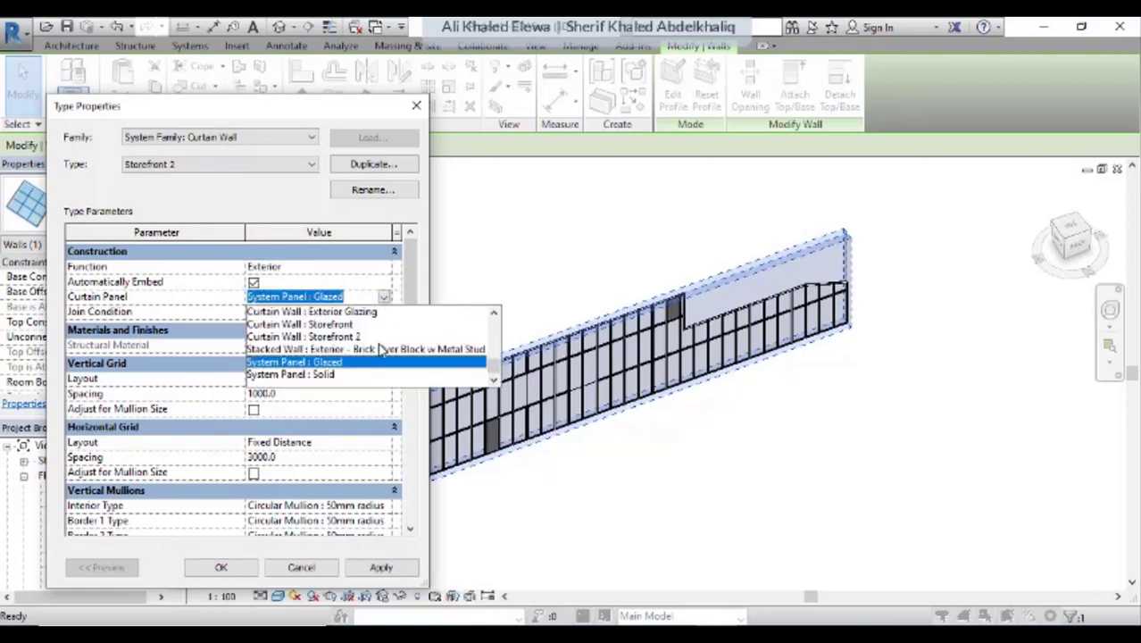
scroll(381, 353, "up", 3)
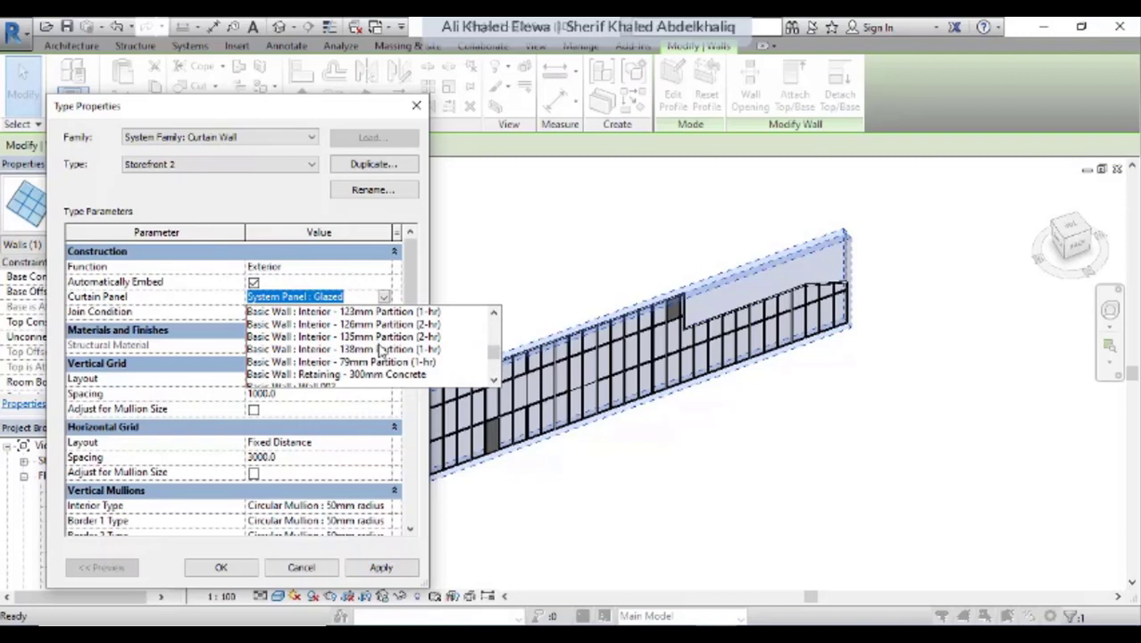
scroll(381, 353, "down", 1)
scroll(382, 347, "up", 1)
scroll(378, 341, "up", 1)
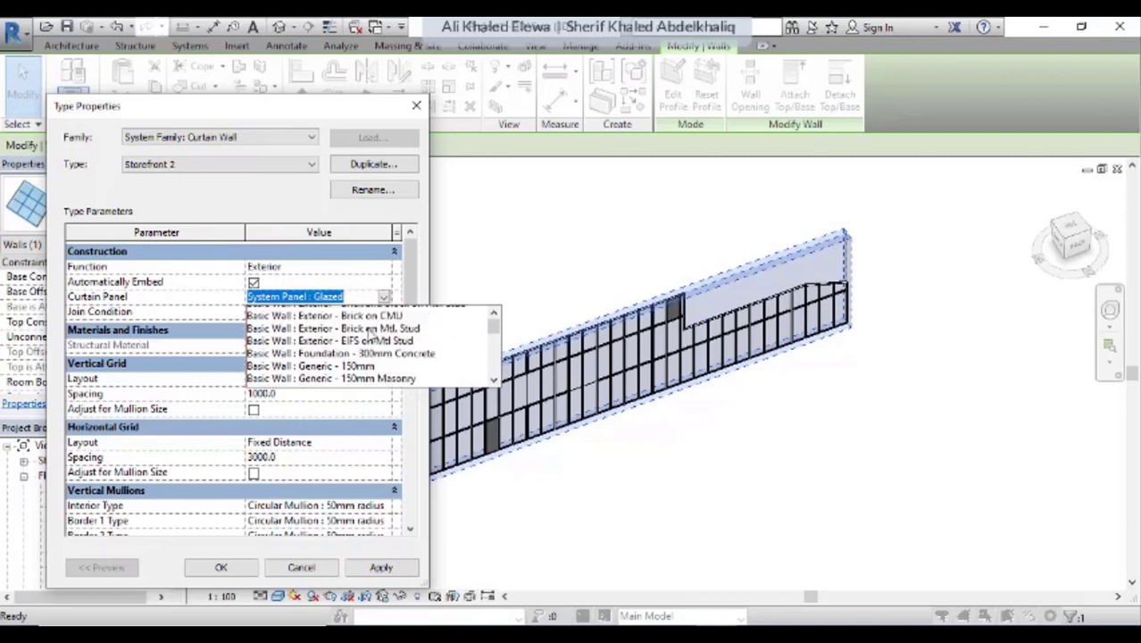
scroll(375, 336, "up", 1)
scroll(371, 330, "down", 2)
scroll(368, 330, "down", 2)
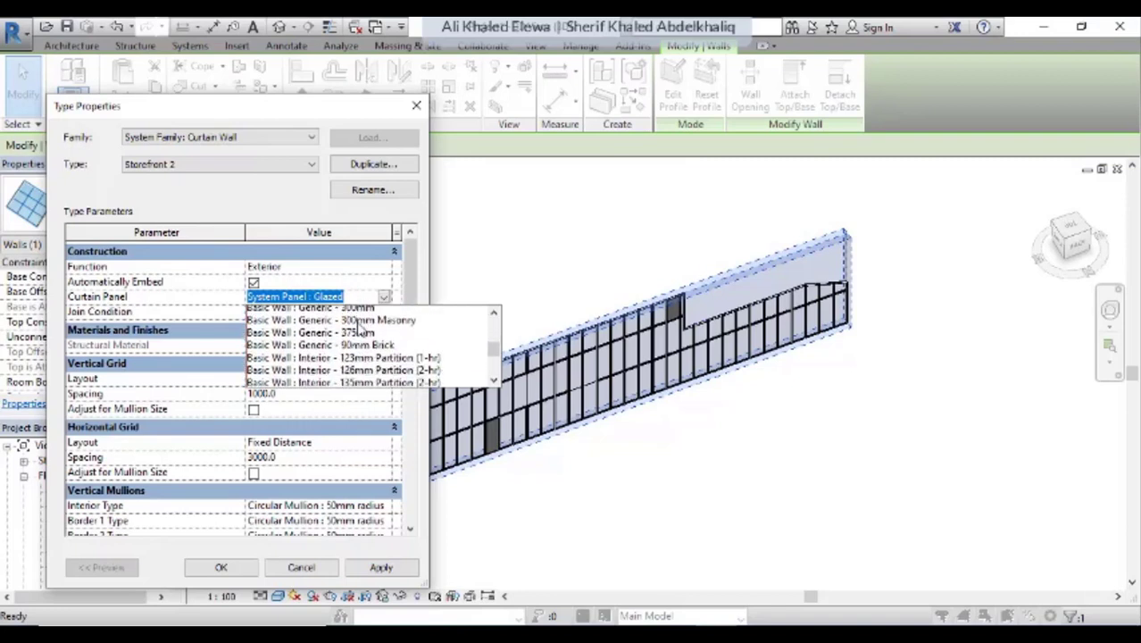
scroll(364, 329, "down", 2)
scroll(360, 329, "down", 1)
scroll(382, 350, "down", 1)
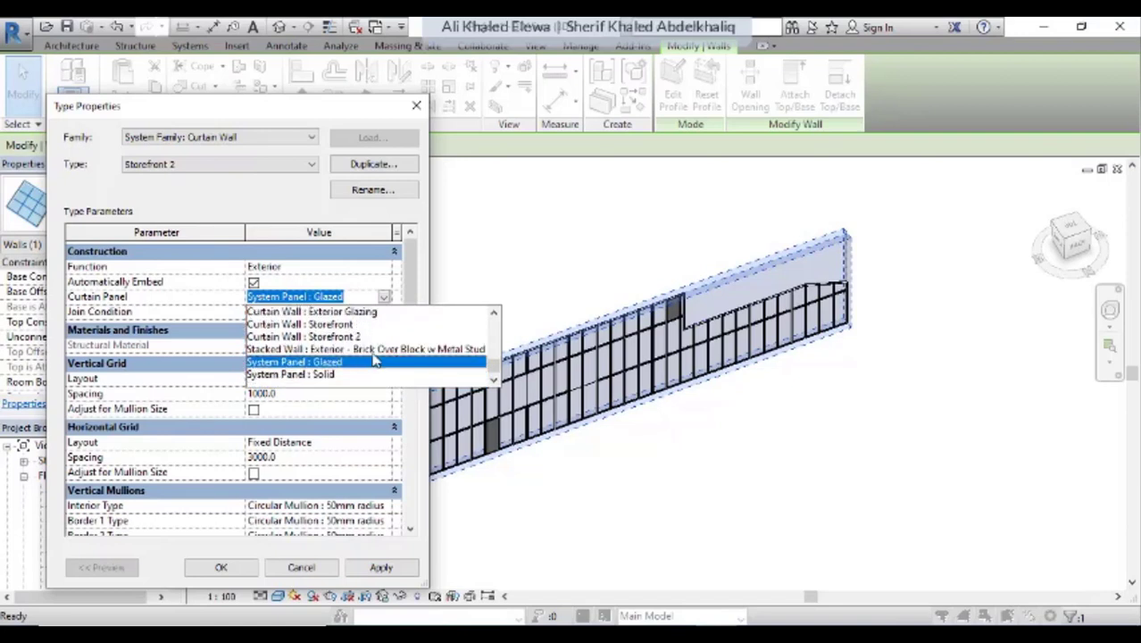
left_click(375, 349)
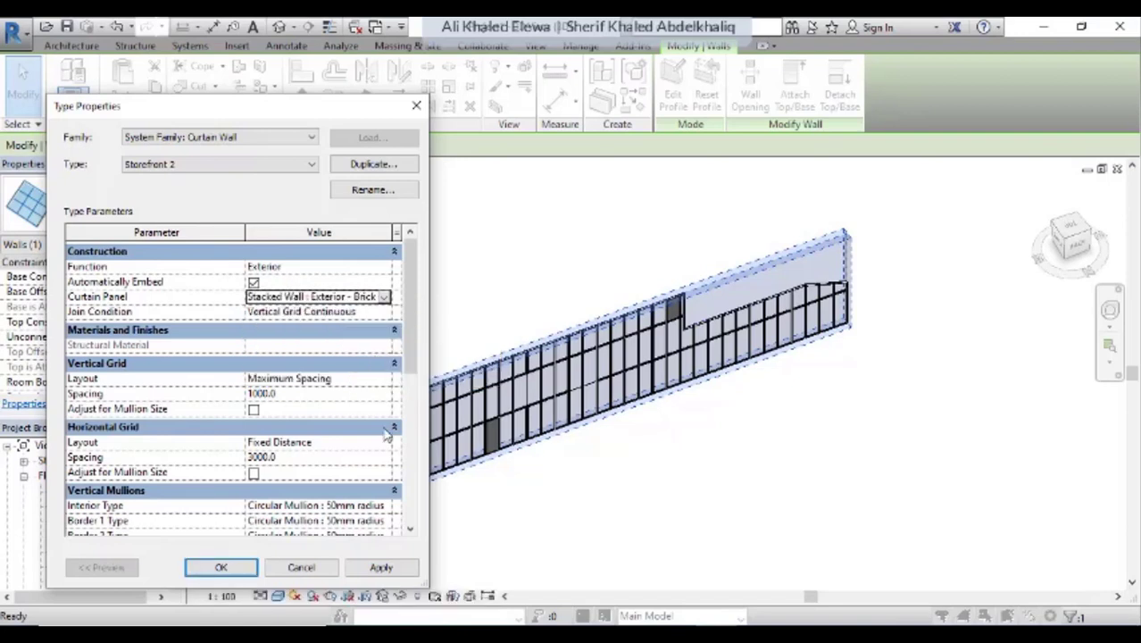
left_click(378, 575)
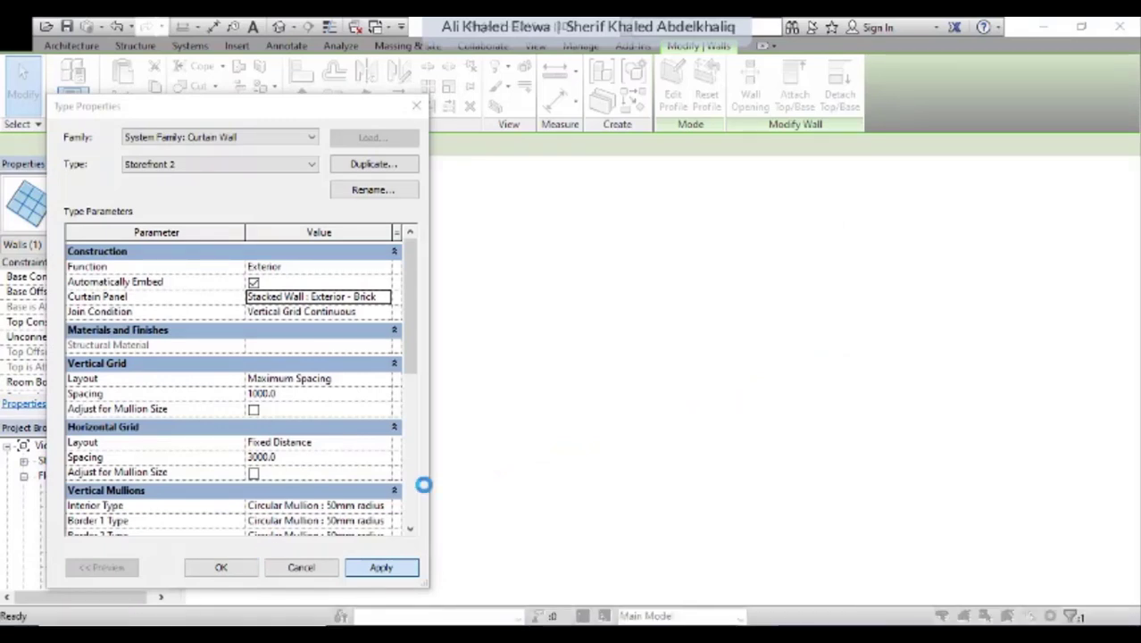
left_click(247, 568)
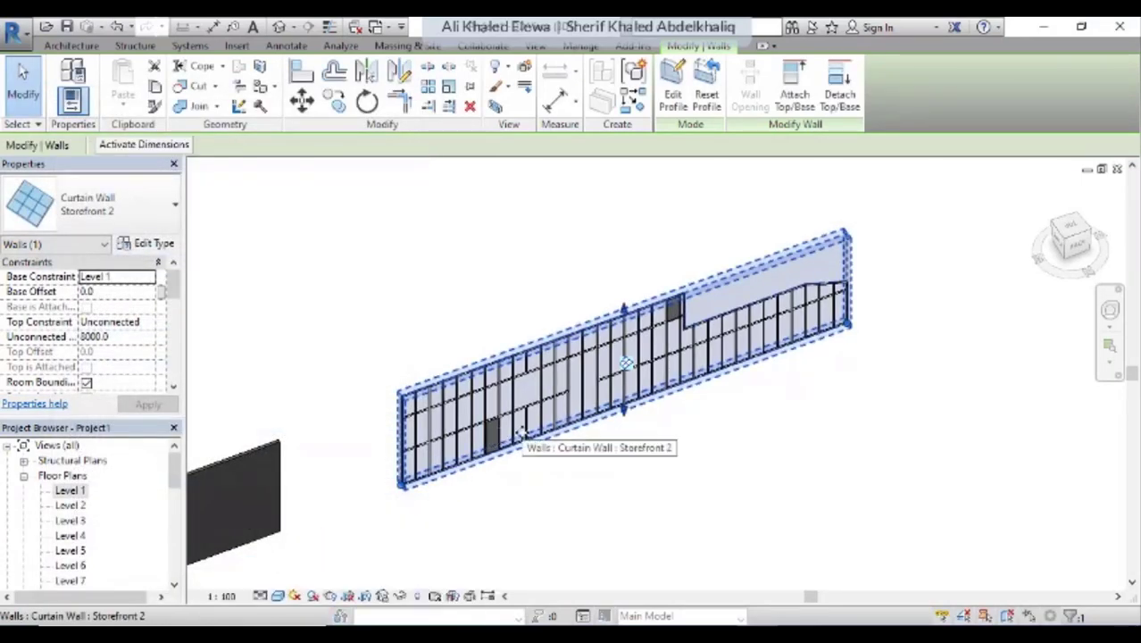
scroll(518, 435, "up", 5)
key("Escape")
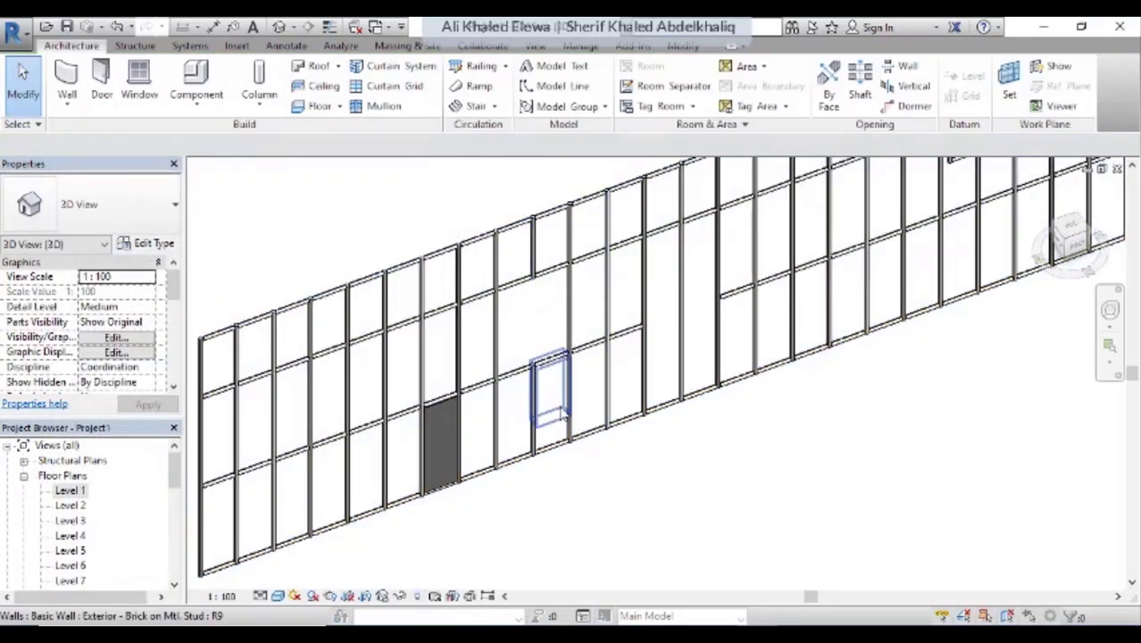
scroll(563, 415, "down", 2)
scroll(567, 412, "down", 2)
scroll(573, 408, "down", 2)
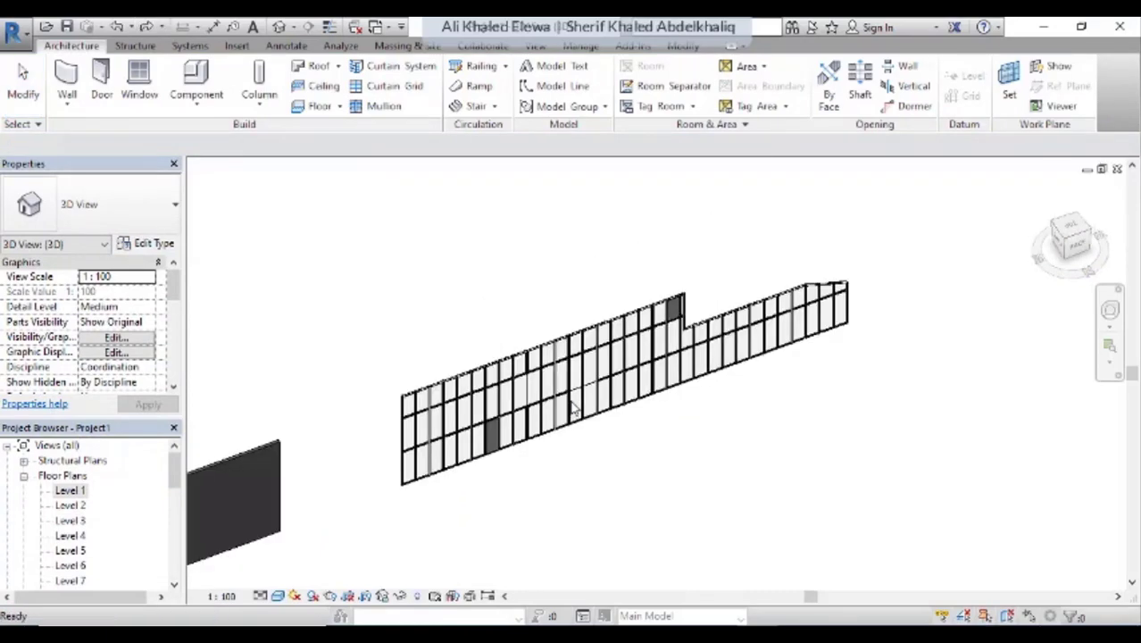
scroll(536, 397, "up", 3)
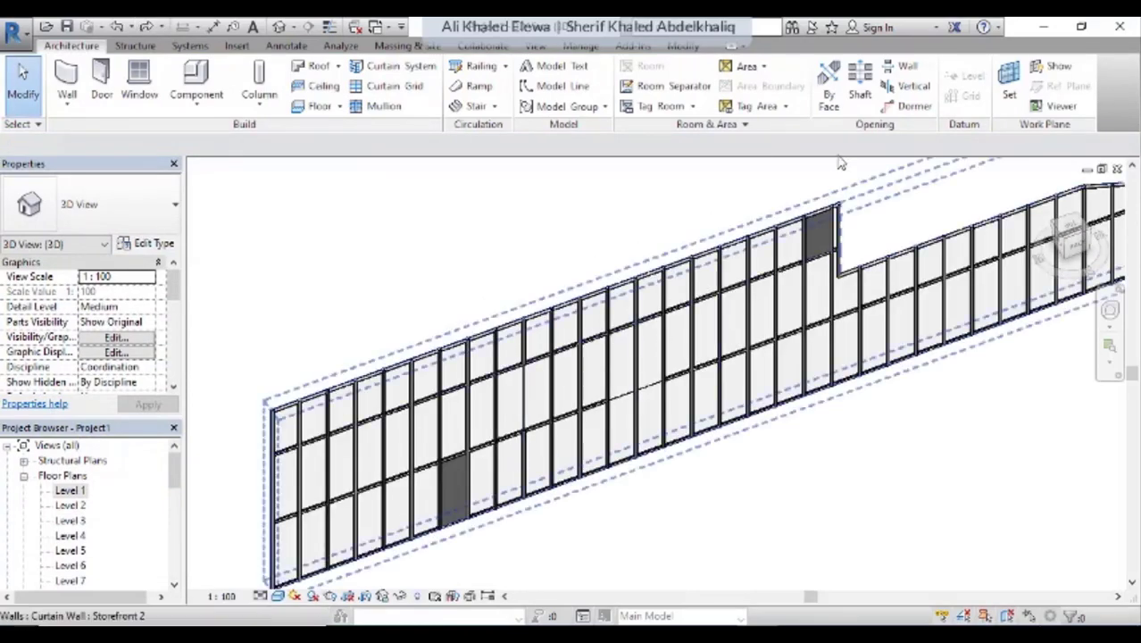